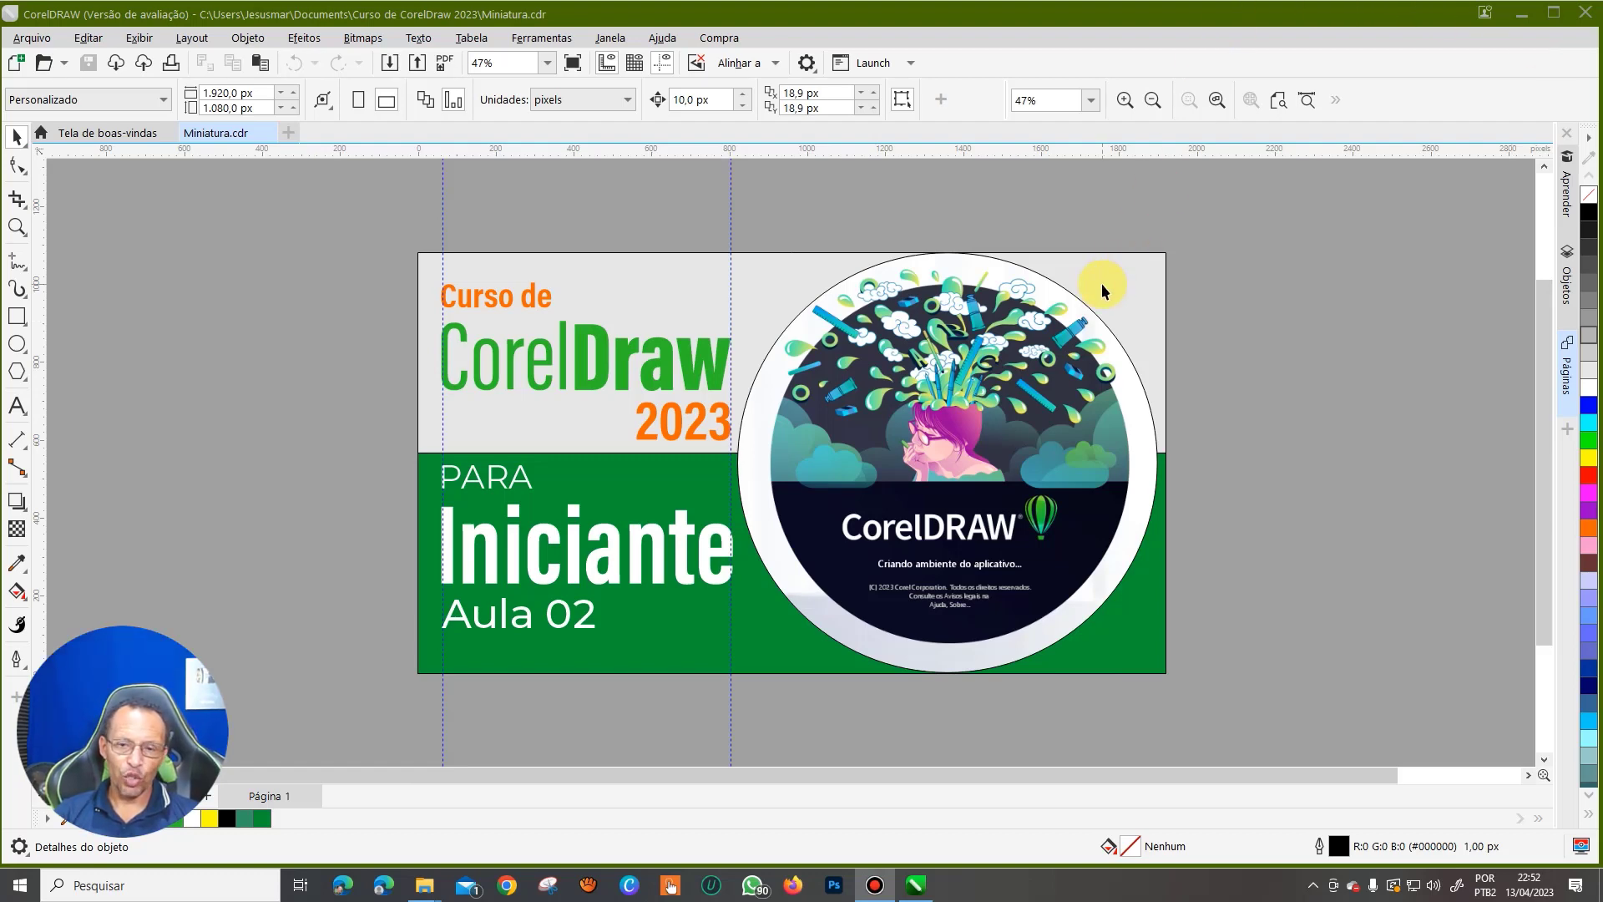
- Focus CorelDRAW over the Miniatura thumbnail design and show the Arquivo (File) menu
click(1100, 237)
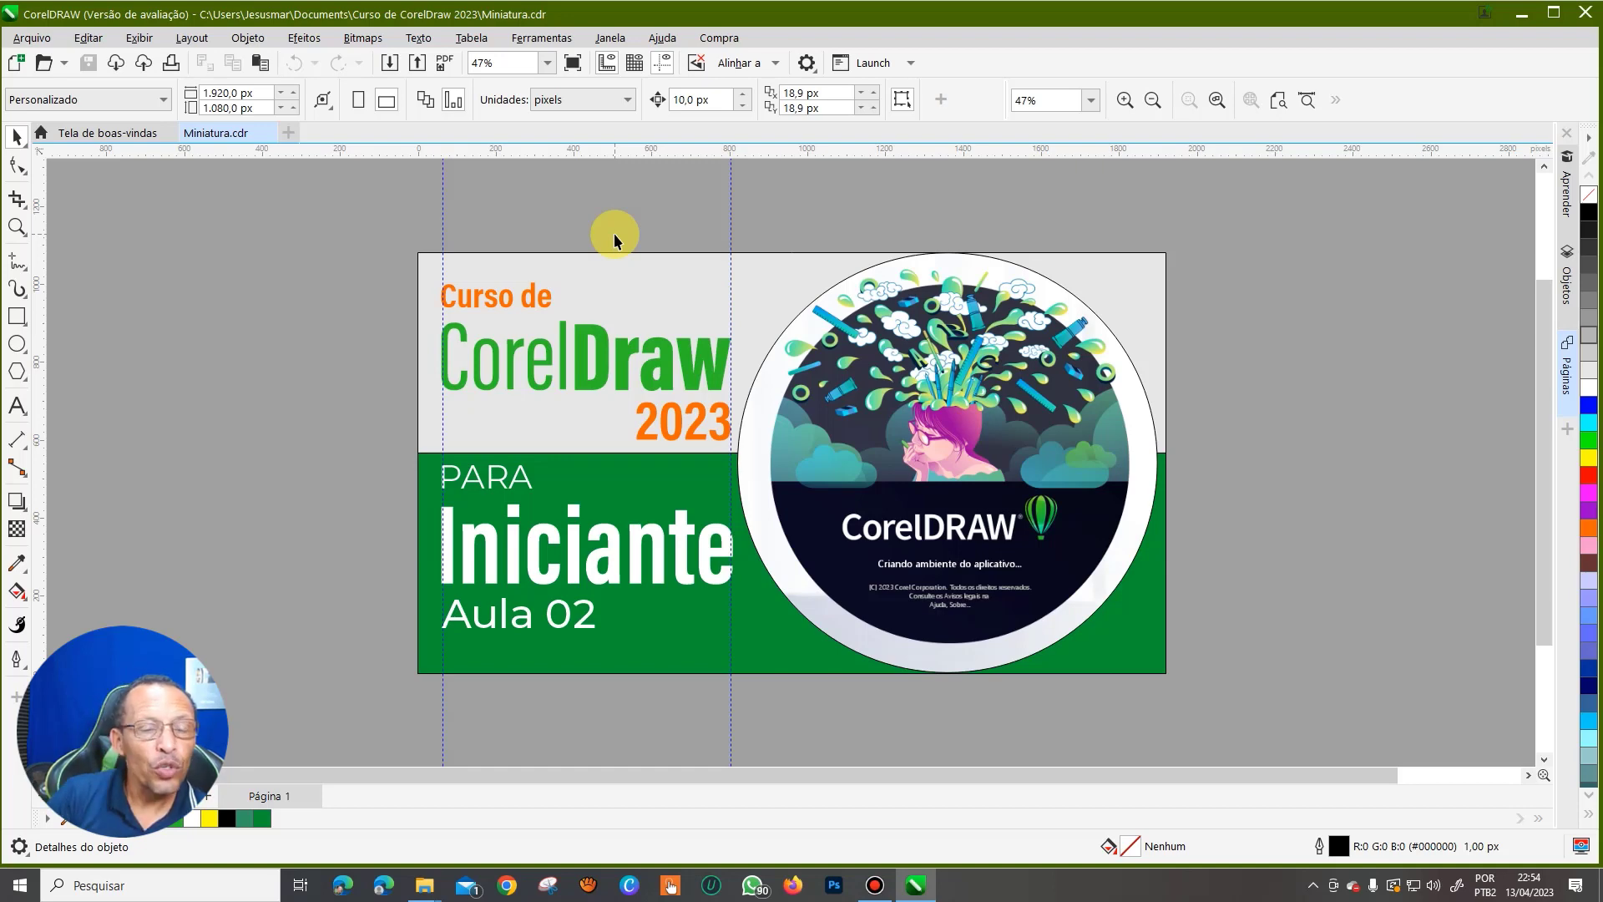
click(33, 38)
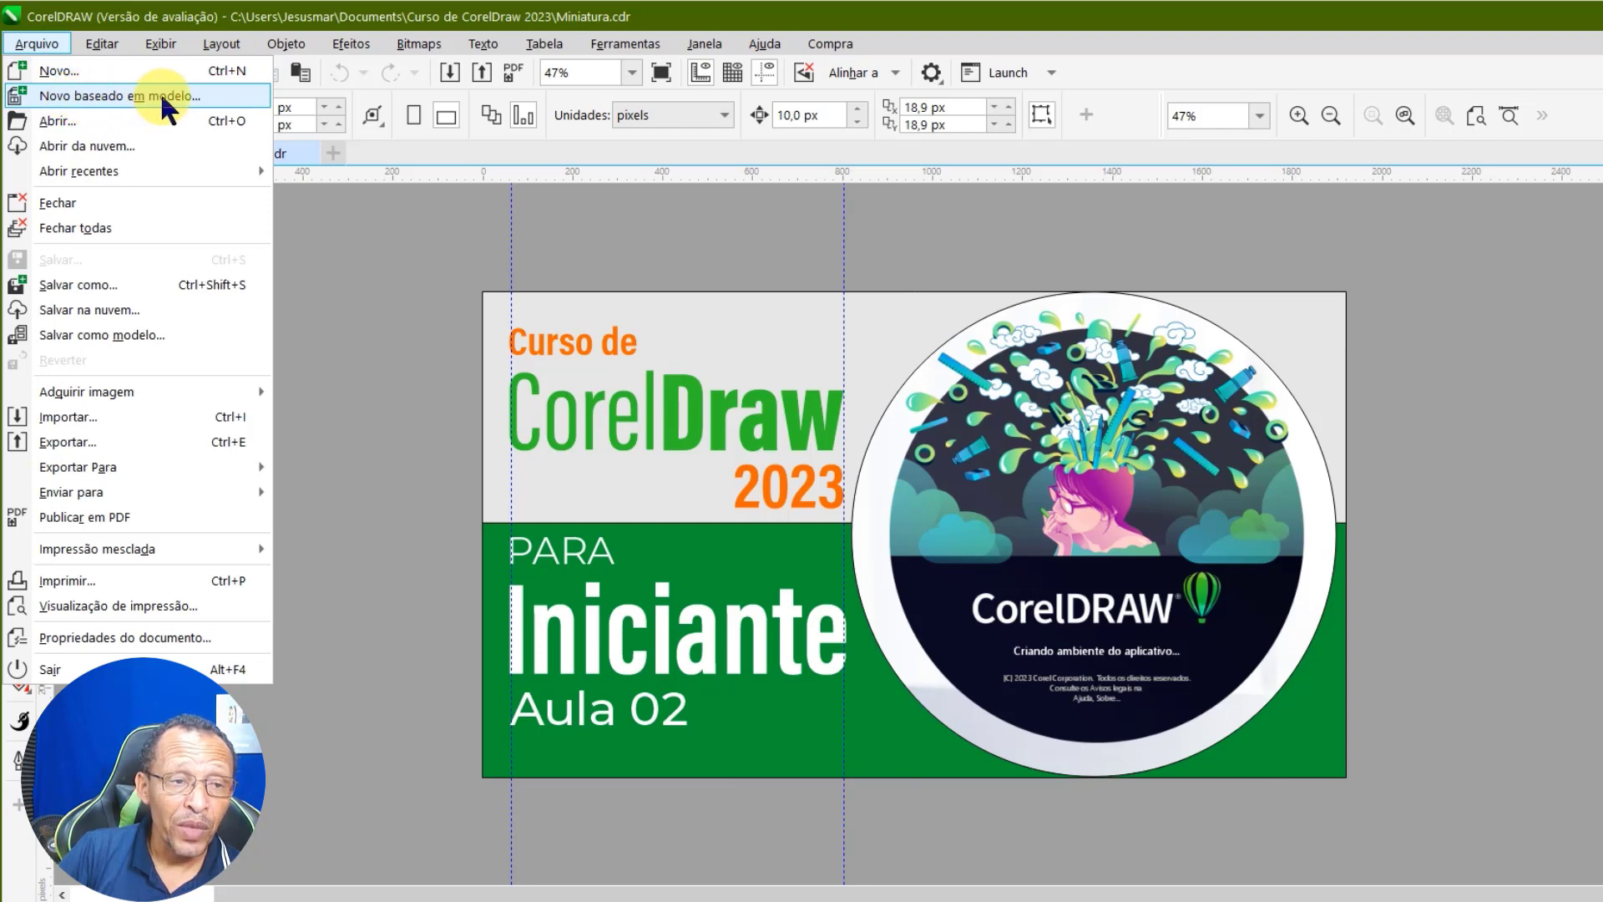
- Start a new document from the 3.5 × 2 in real-estate business card template
click(25, 97)
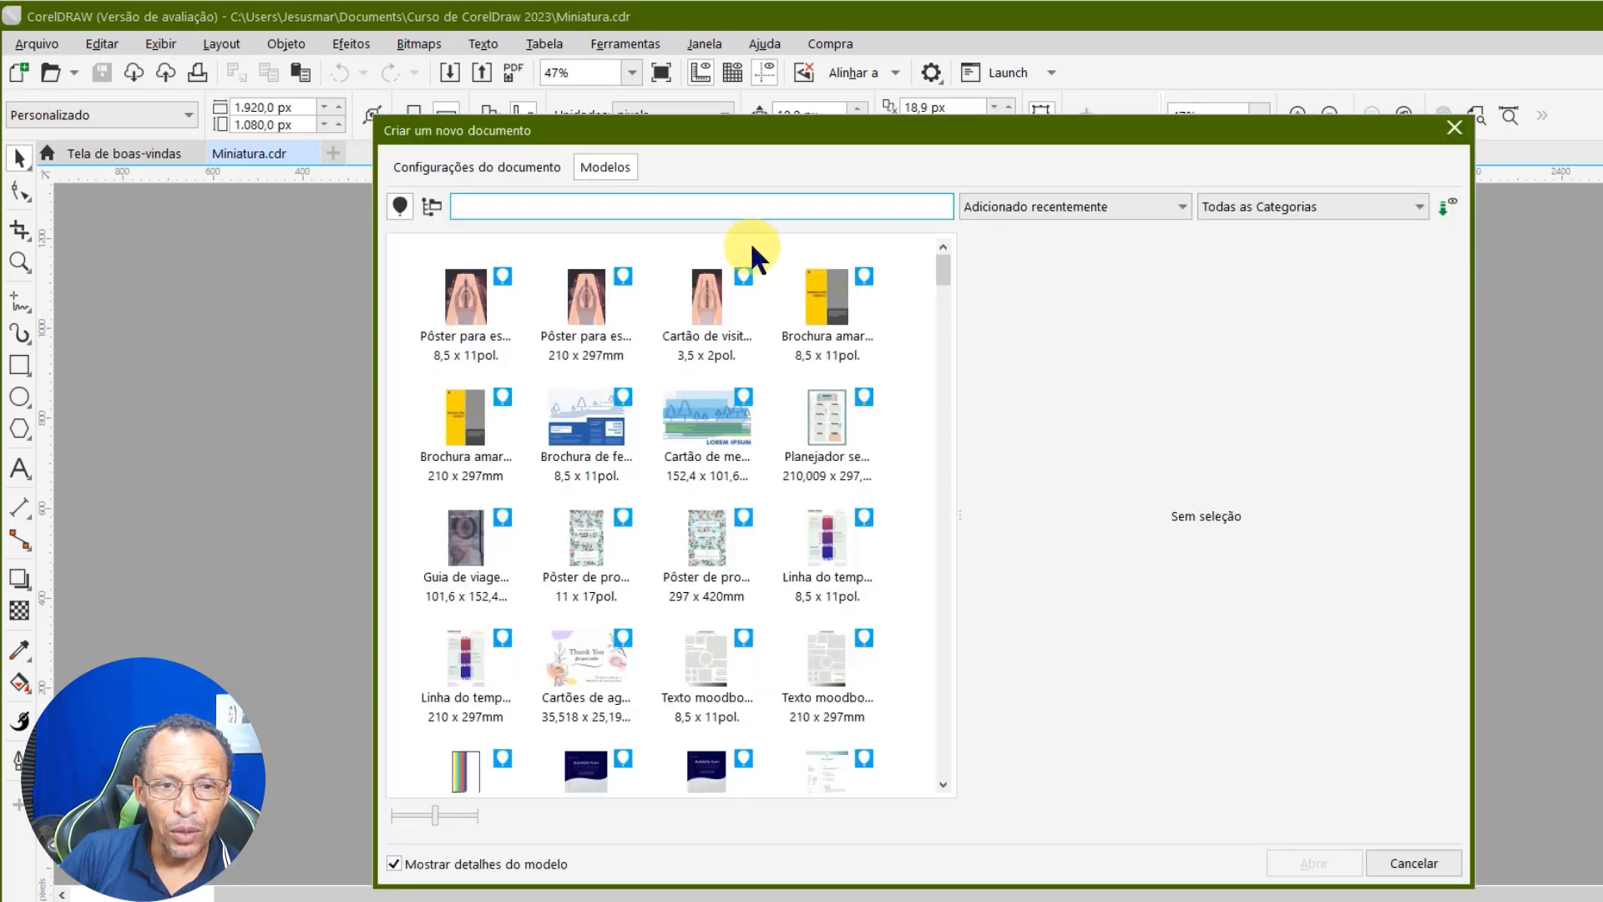
drag(941, 260, 922, 402)
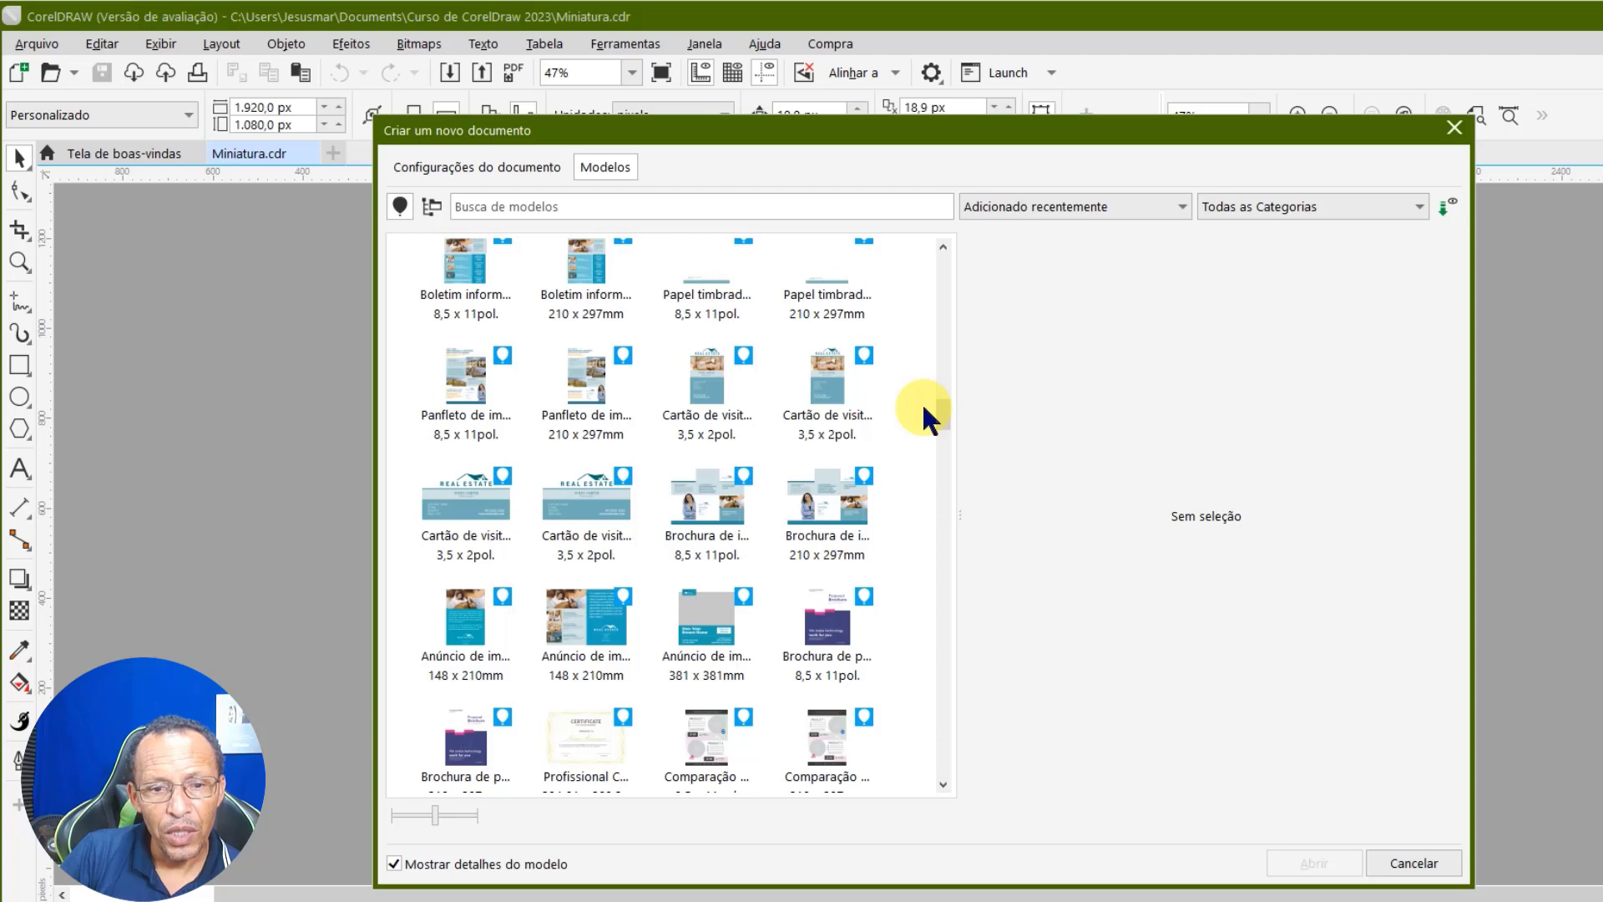
click(706, 364)
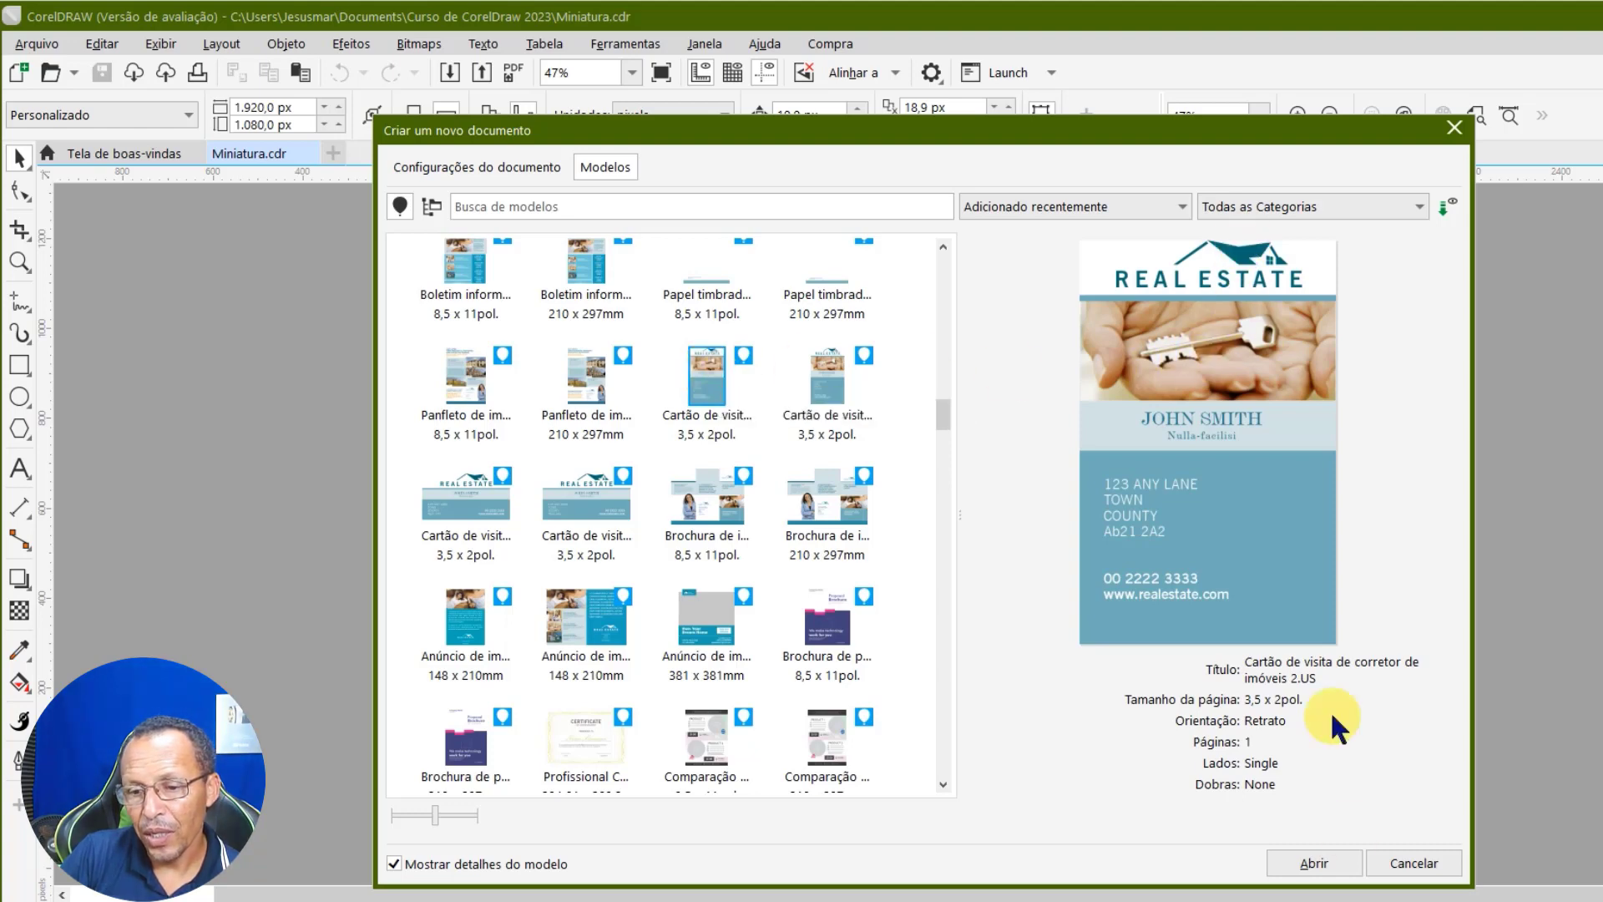
click(1315, 862)
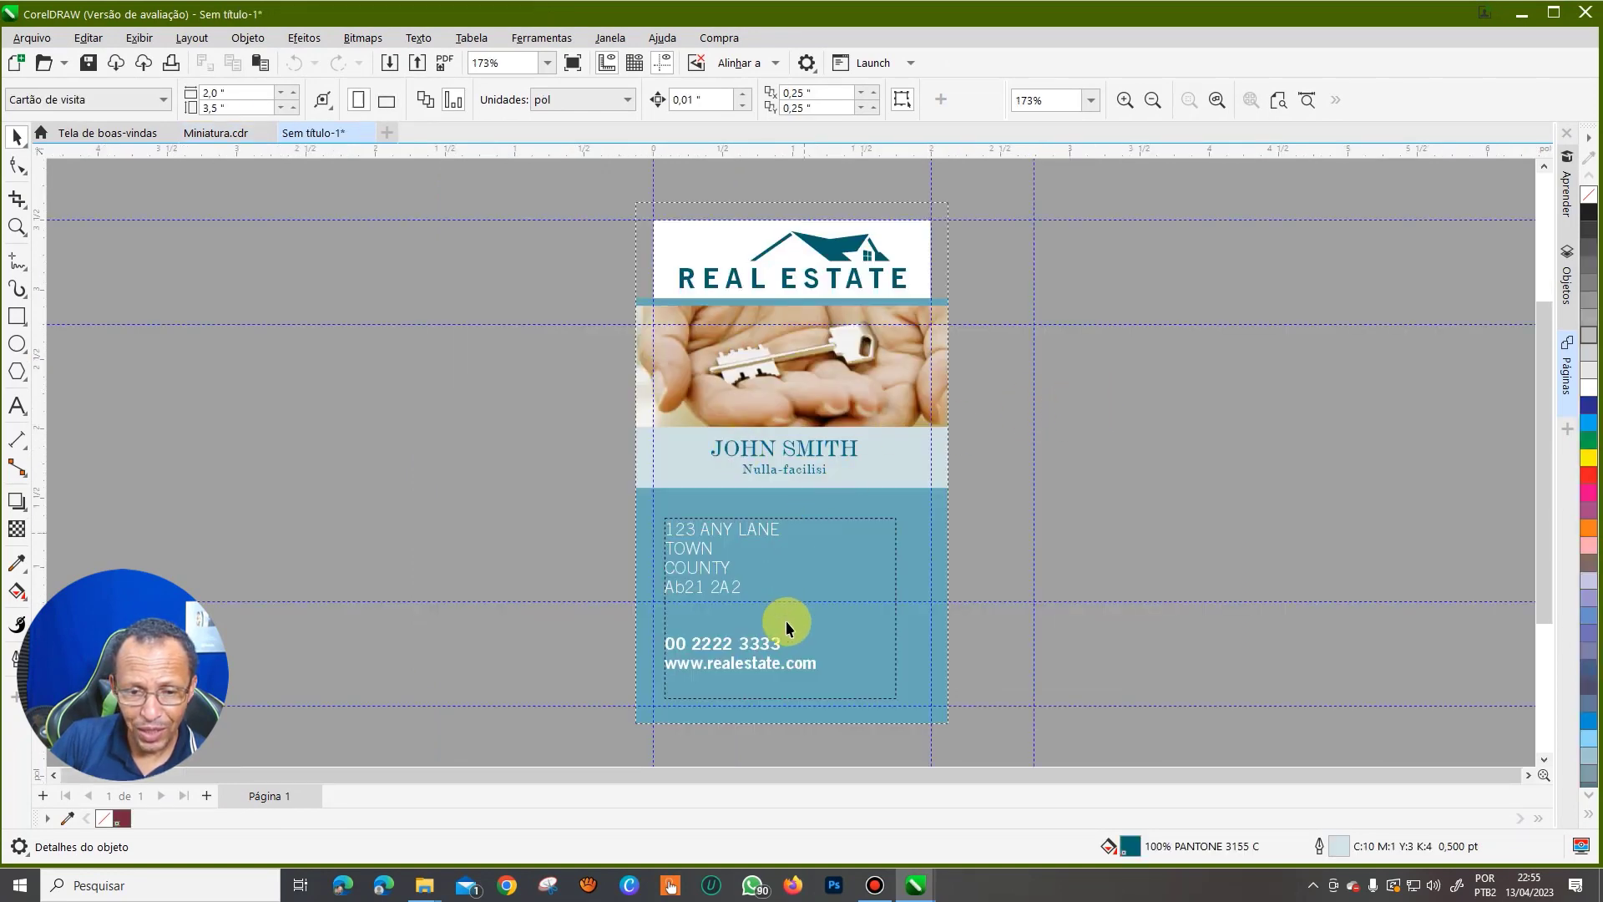
- Zoom in on the card and select the REAL ESTATE logo text
click(758, 668)
scroll(757, 665, up, 1)
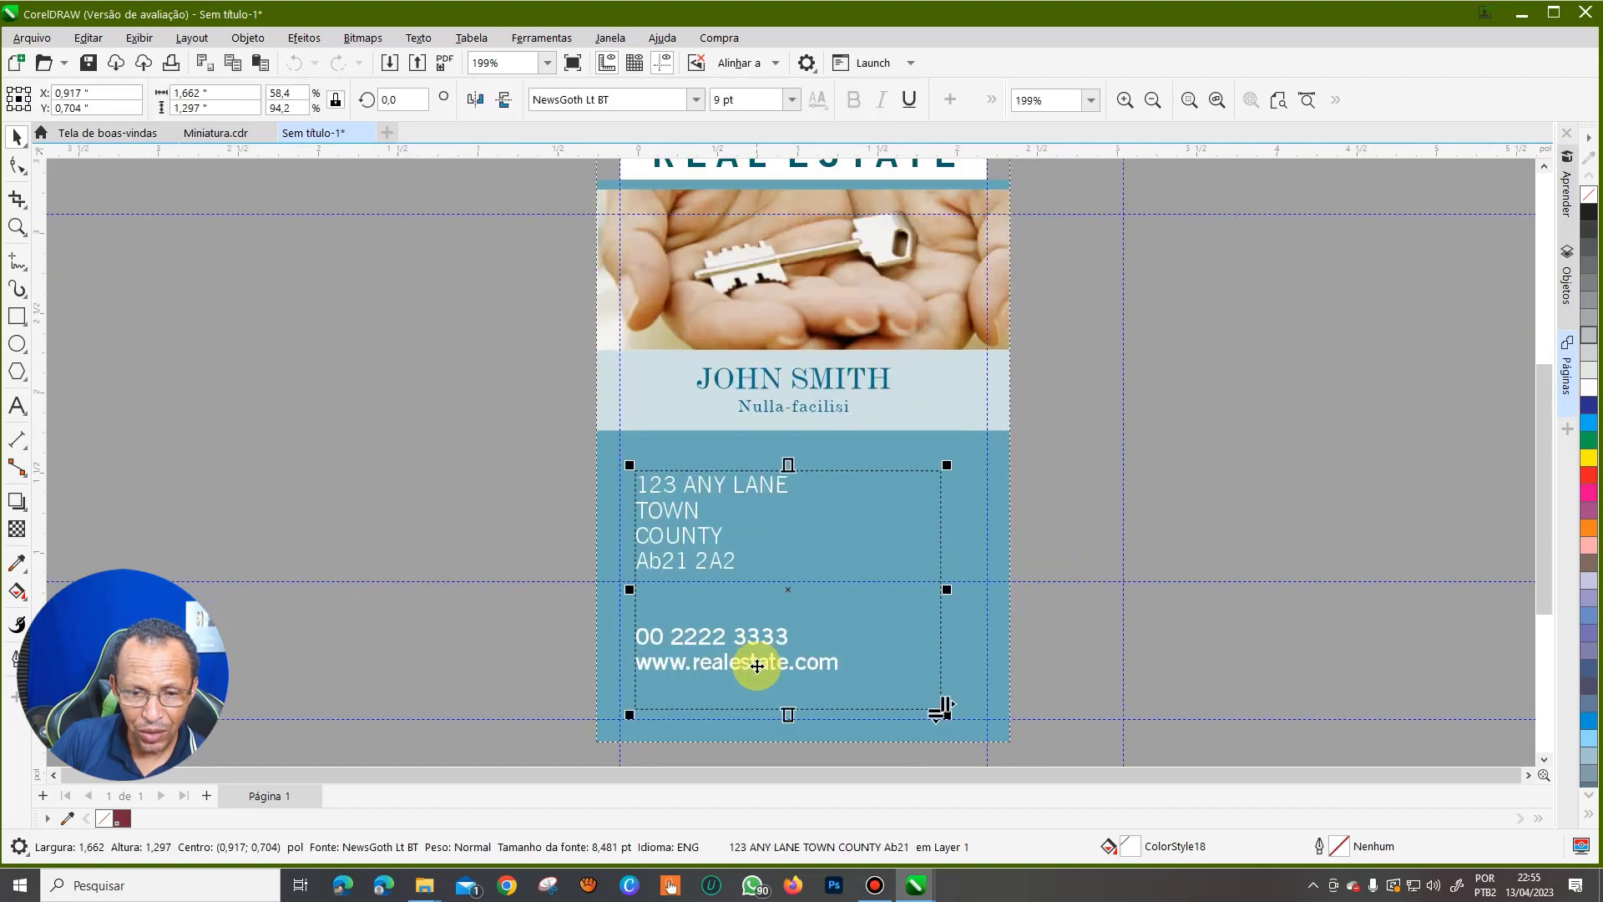
scroll(757, 665, up, 2)
click(709, 508)
scroll(709, 509, up, 1)
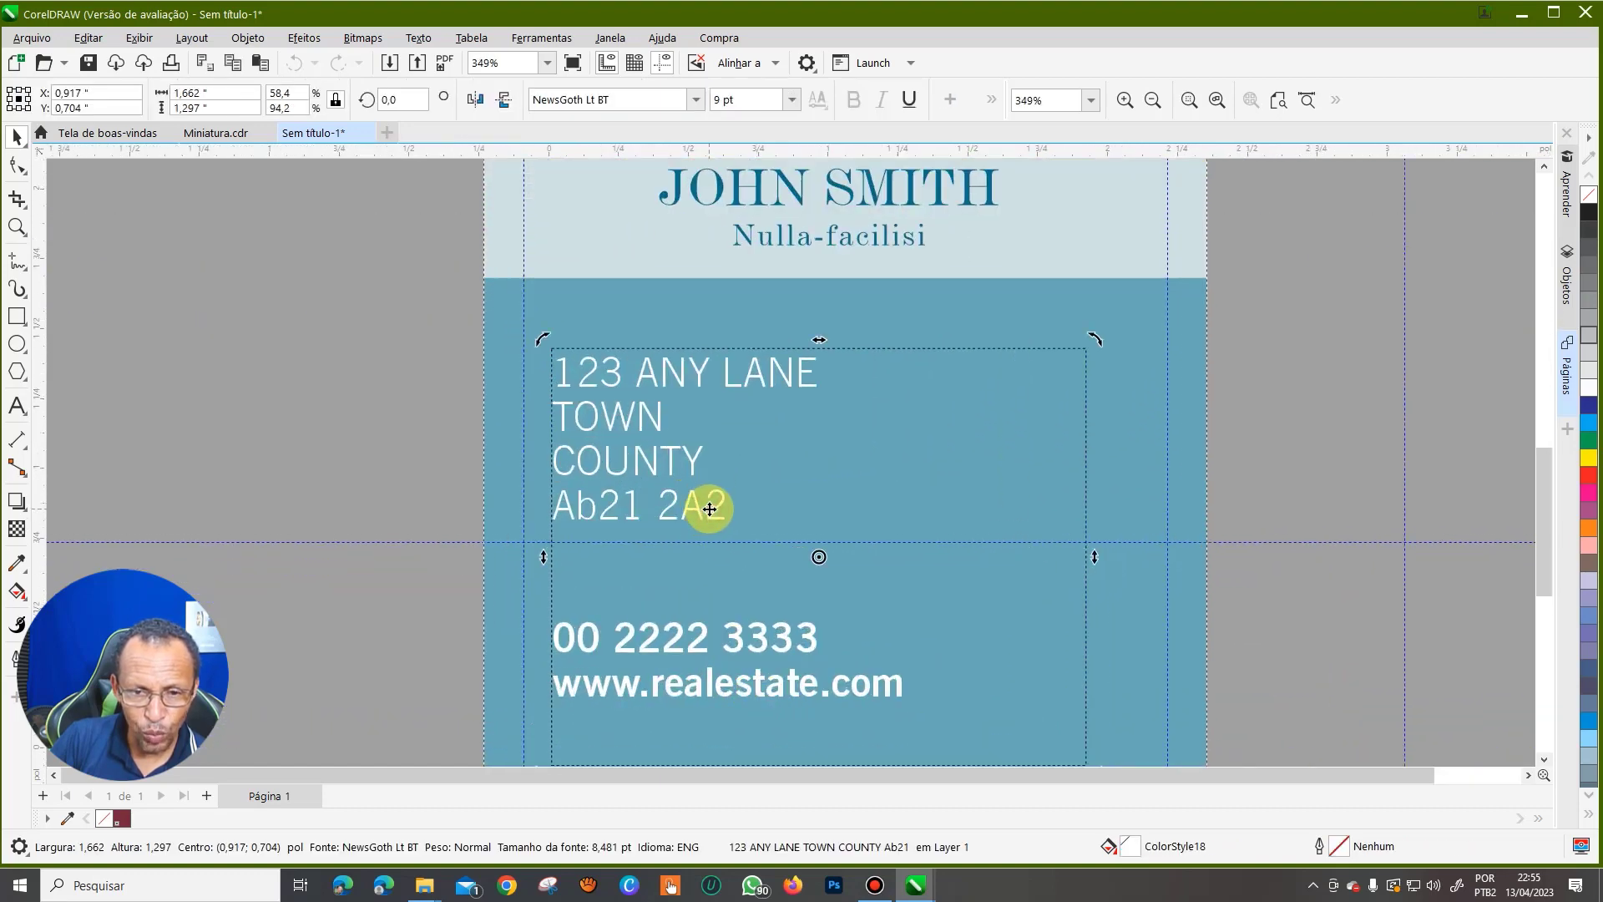
scroll(709, 509, down, 6)
scroll(709, 508, down, 2)
scroll(808, 185, up, 4)
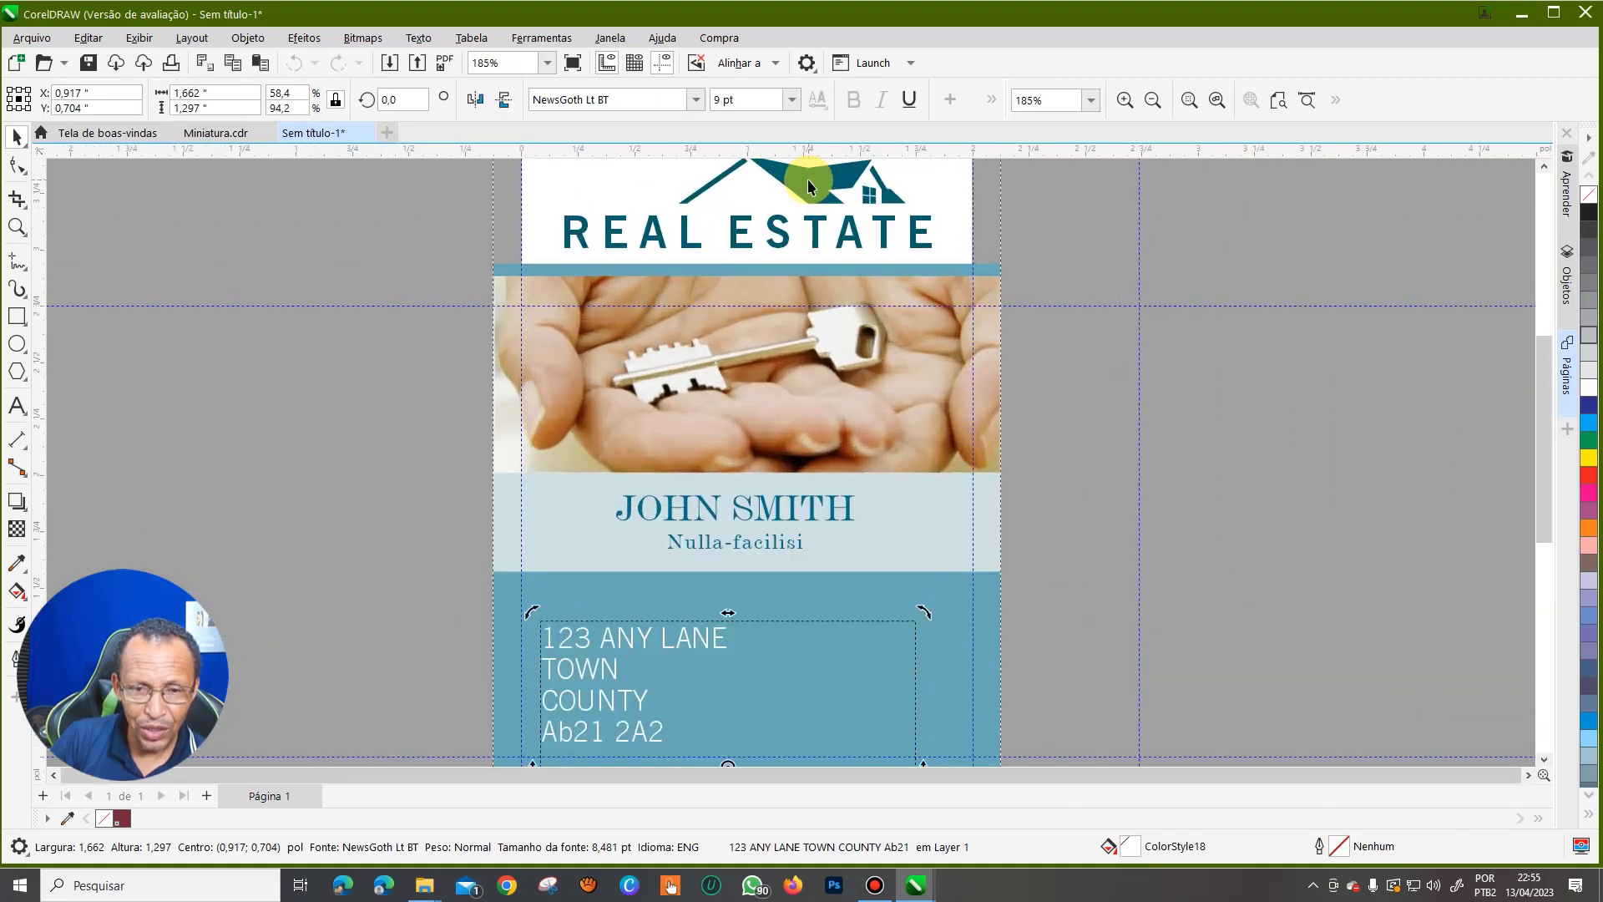
scroll(808, 185, up, 3)
click(817, 250)
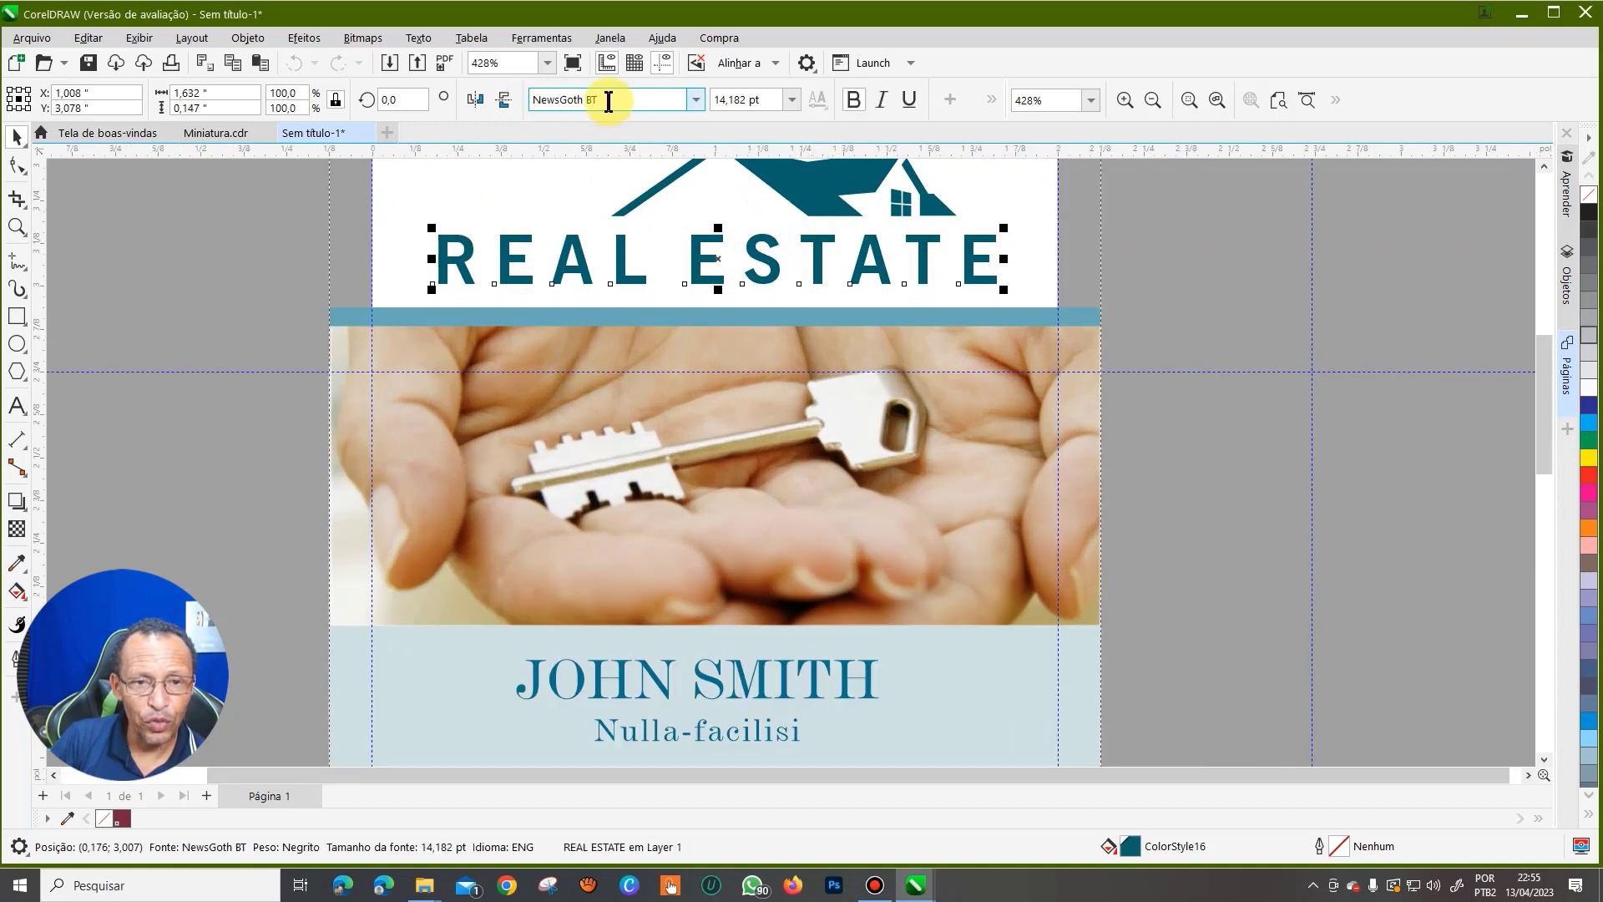
- Retype the logo heading as RESIDENCIAL and deselect it
click(17, 409)
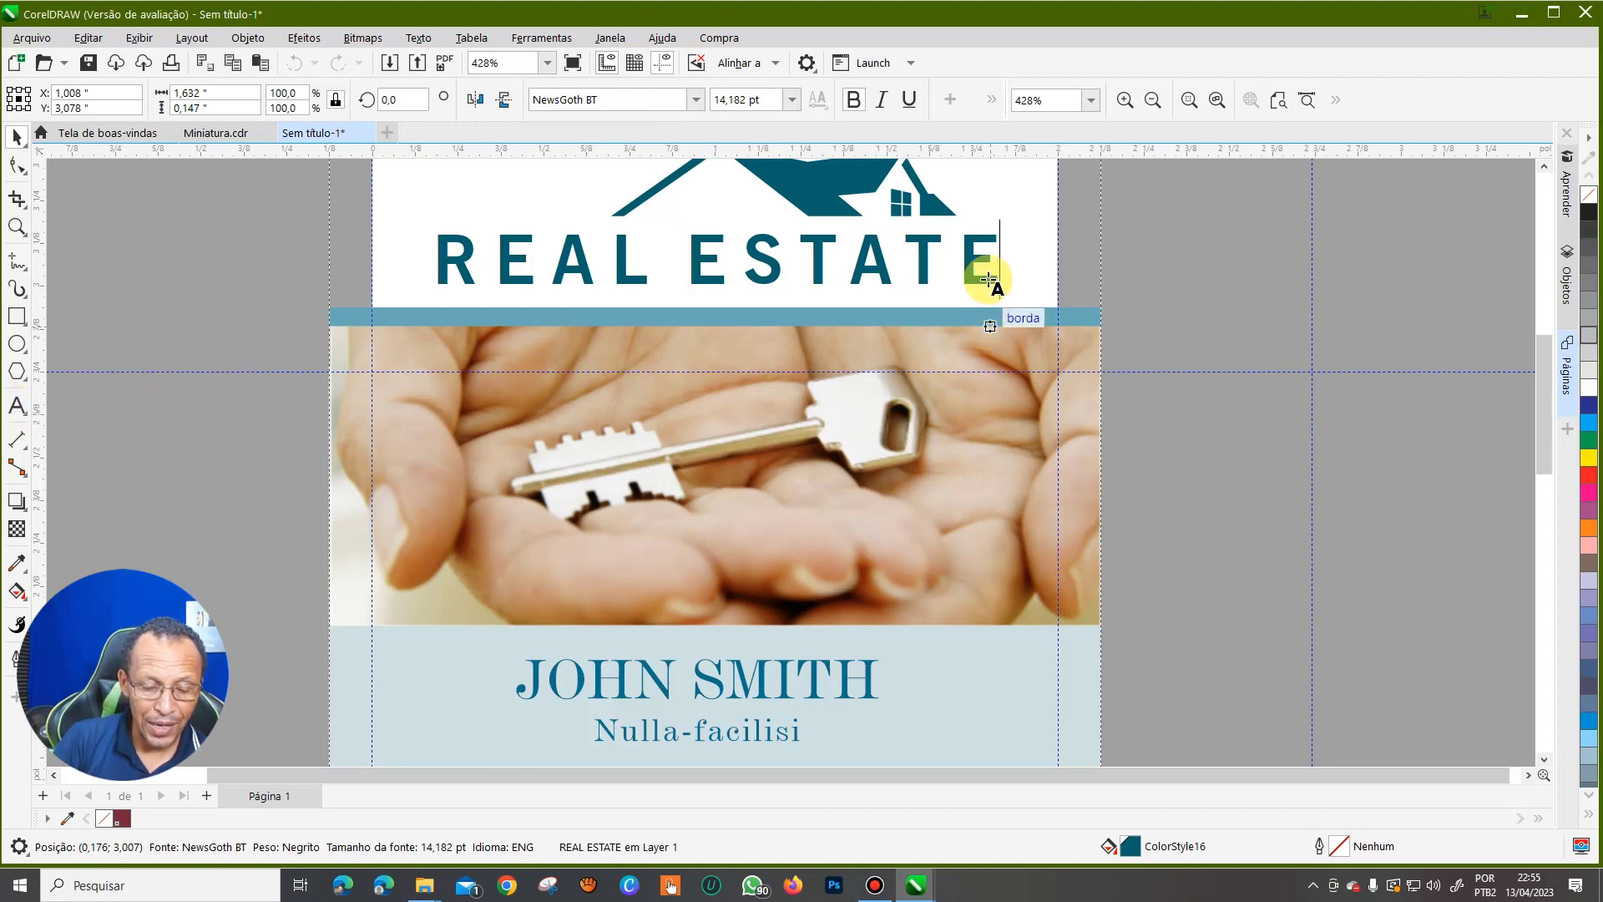
key(BackSpace)
key(BackSpace)
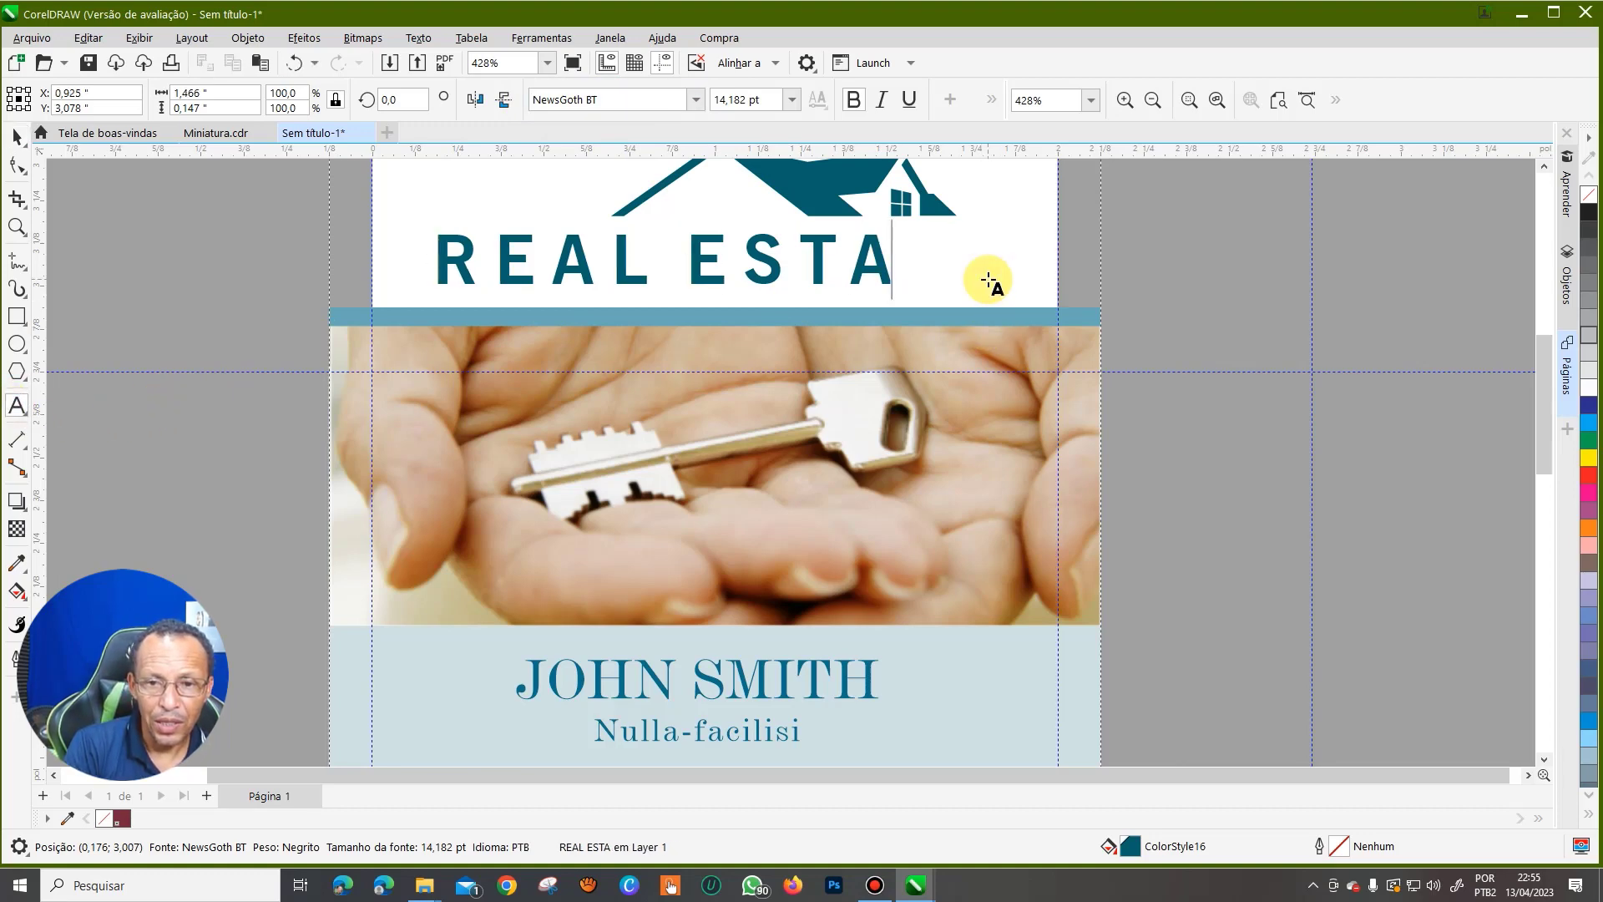
key(BackSpace)
key(BackSpace)
key(BackSpace)
key(BackSpace)
key(BackSpace)
key(BackSpace)
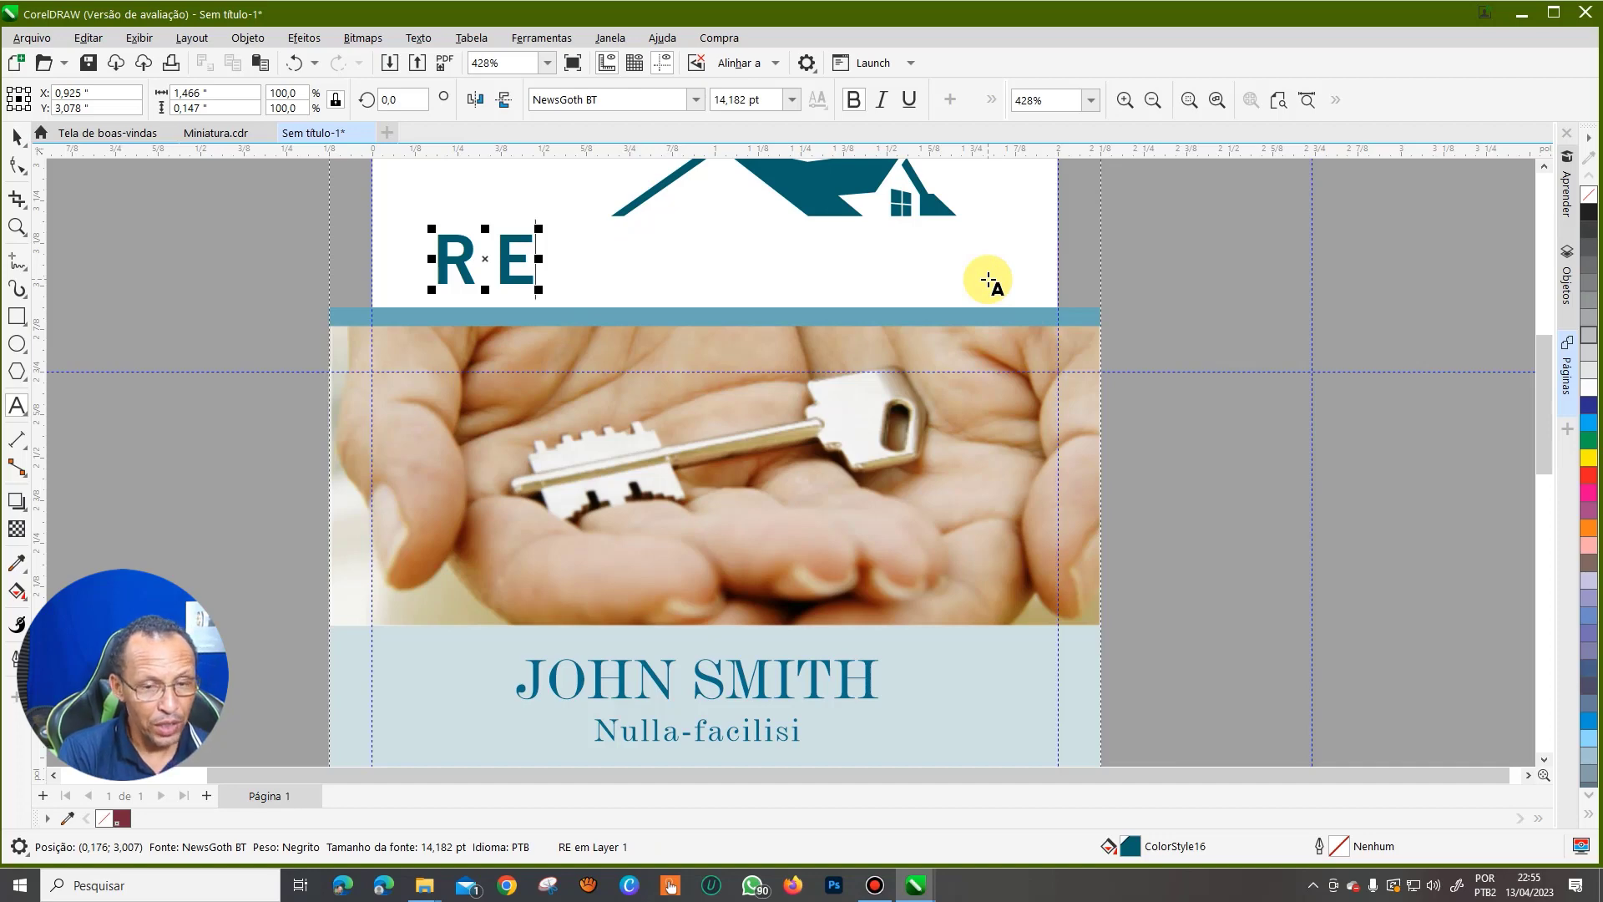
text(si)
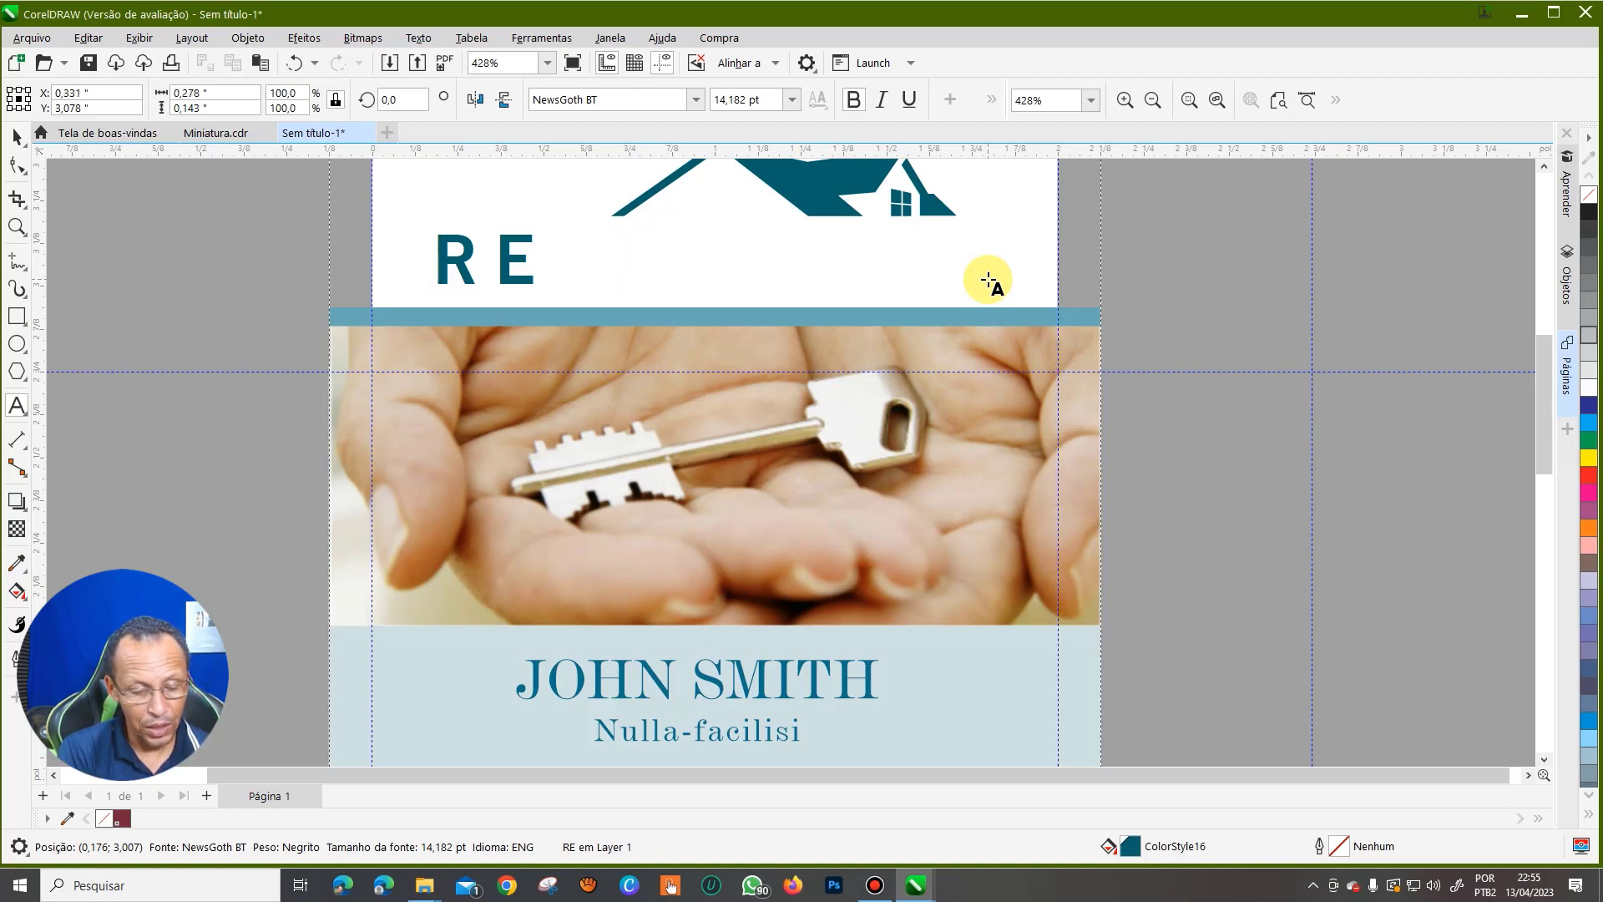
text(S)
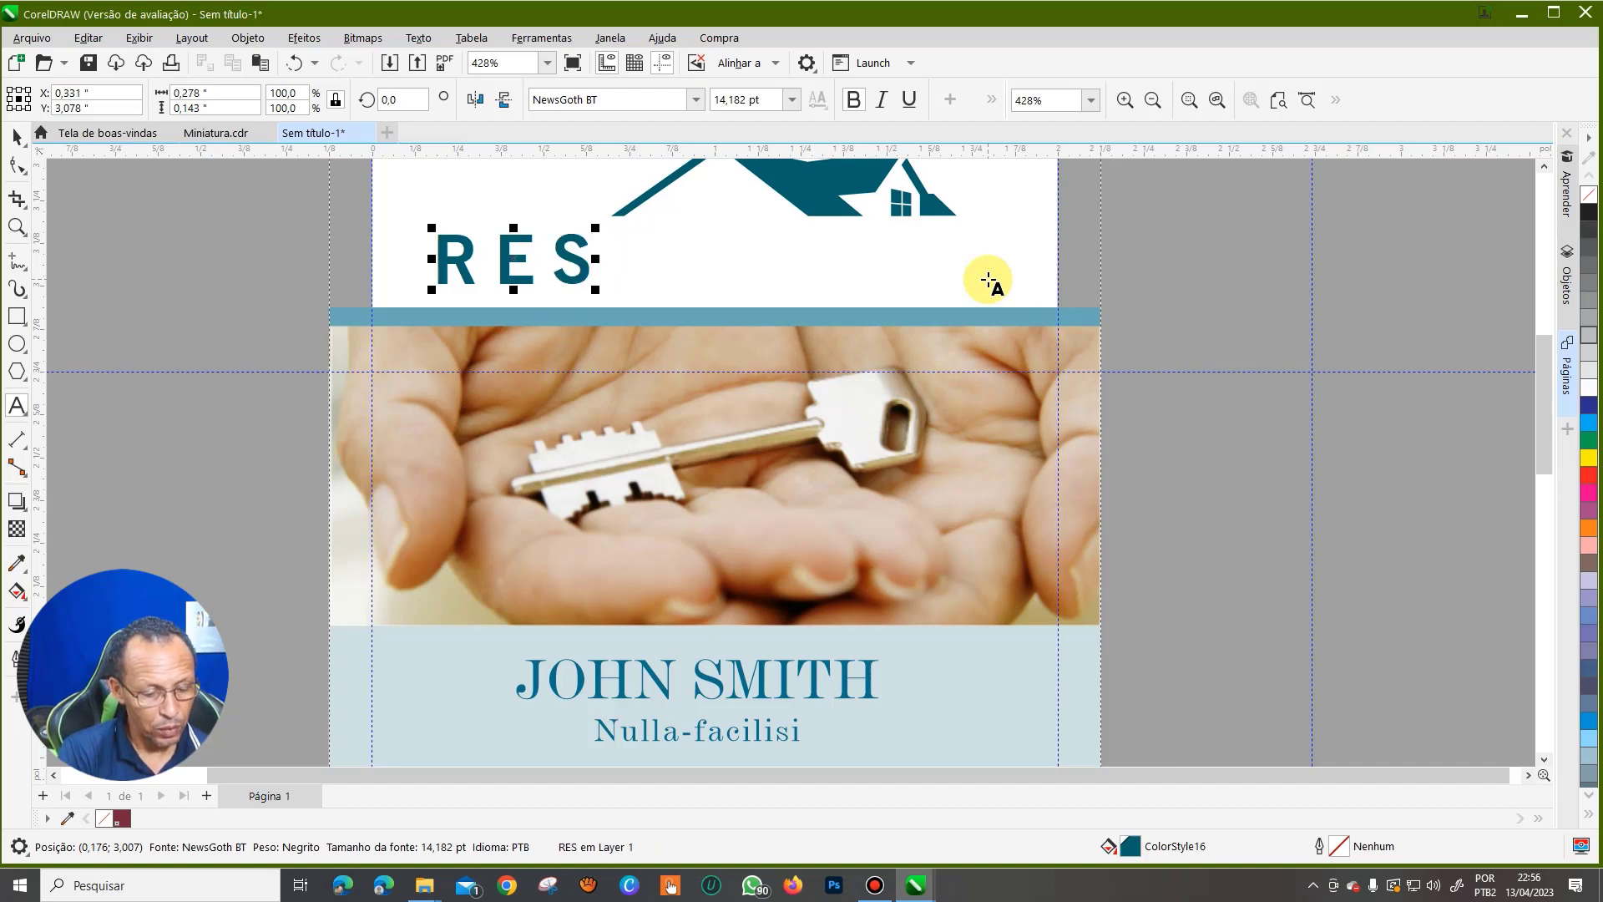
text(IDENCIAL)
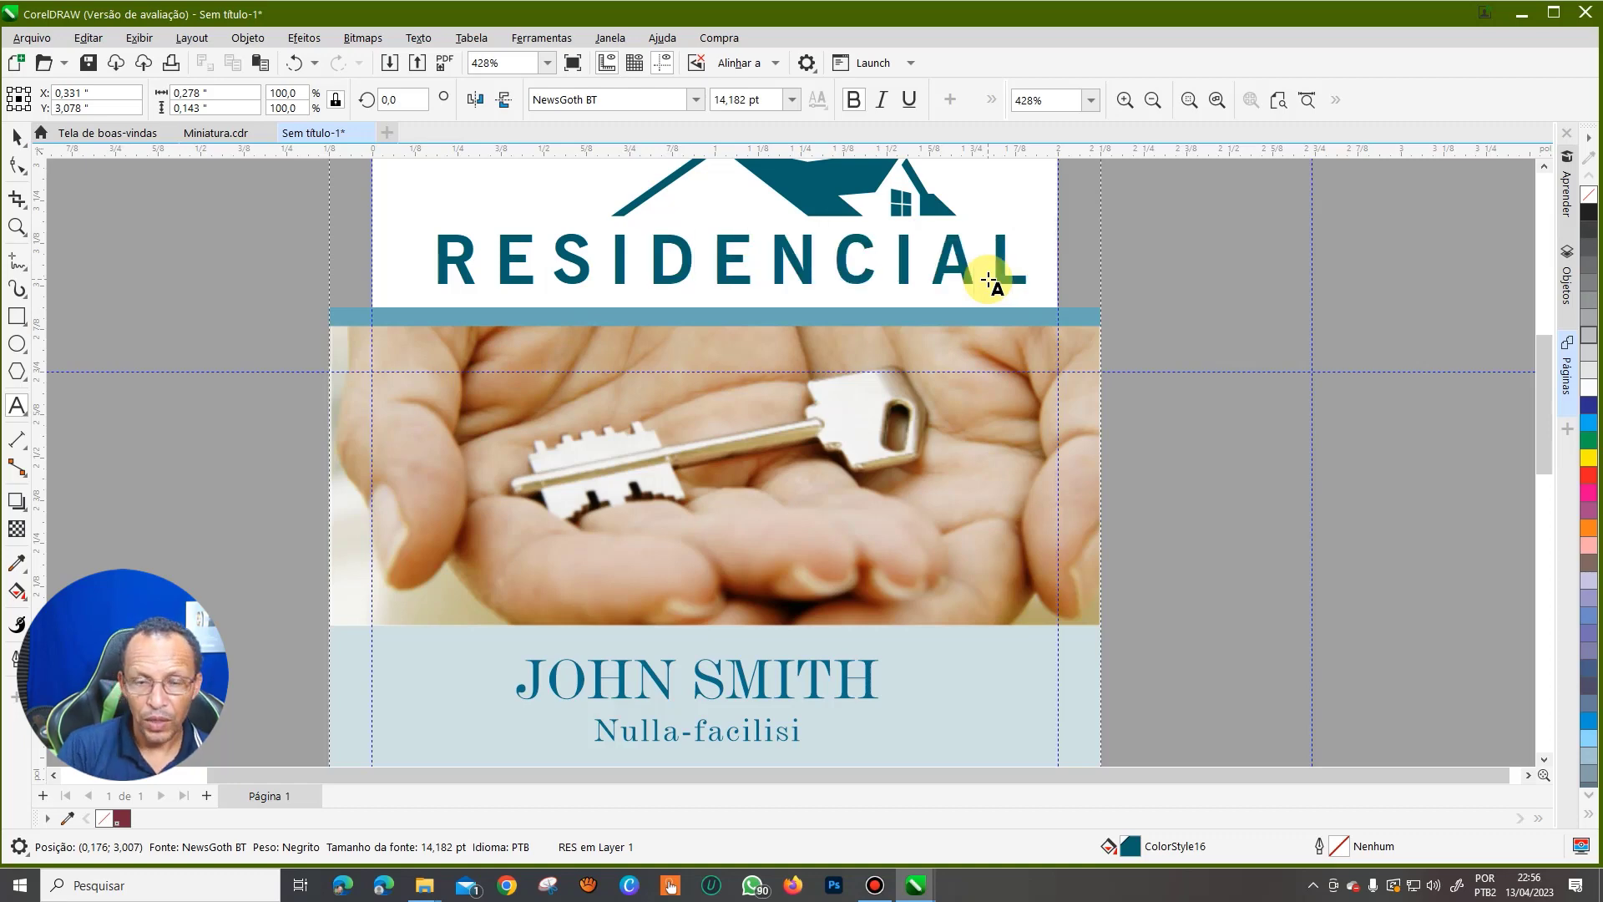
scroll(960, 259, down, 2)
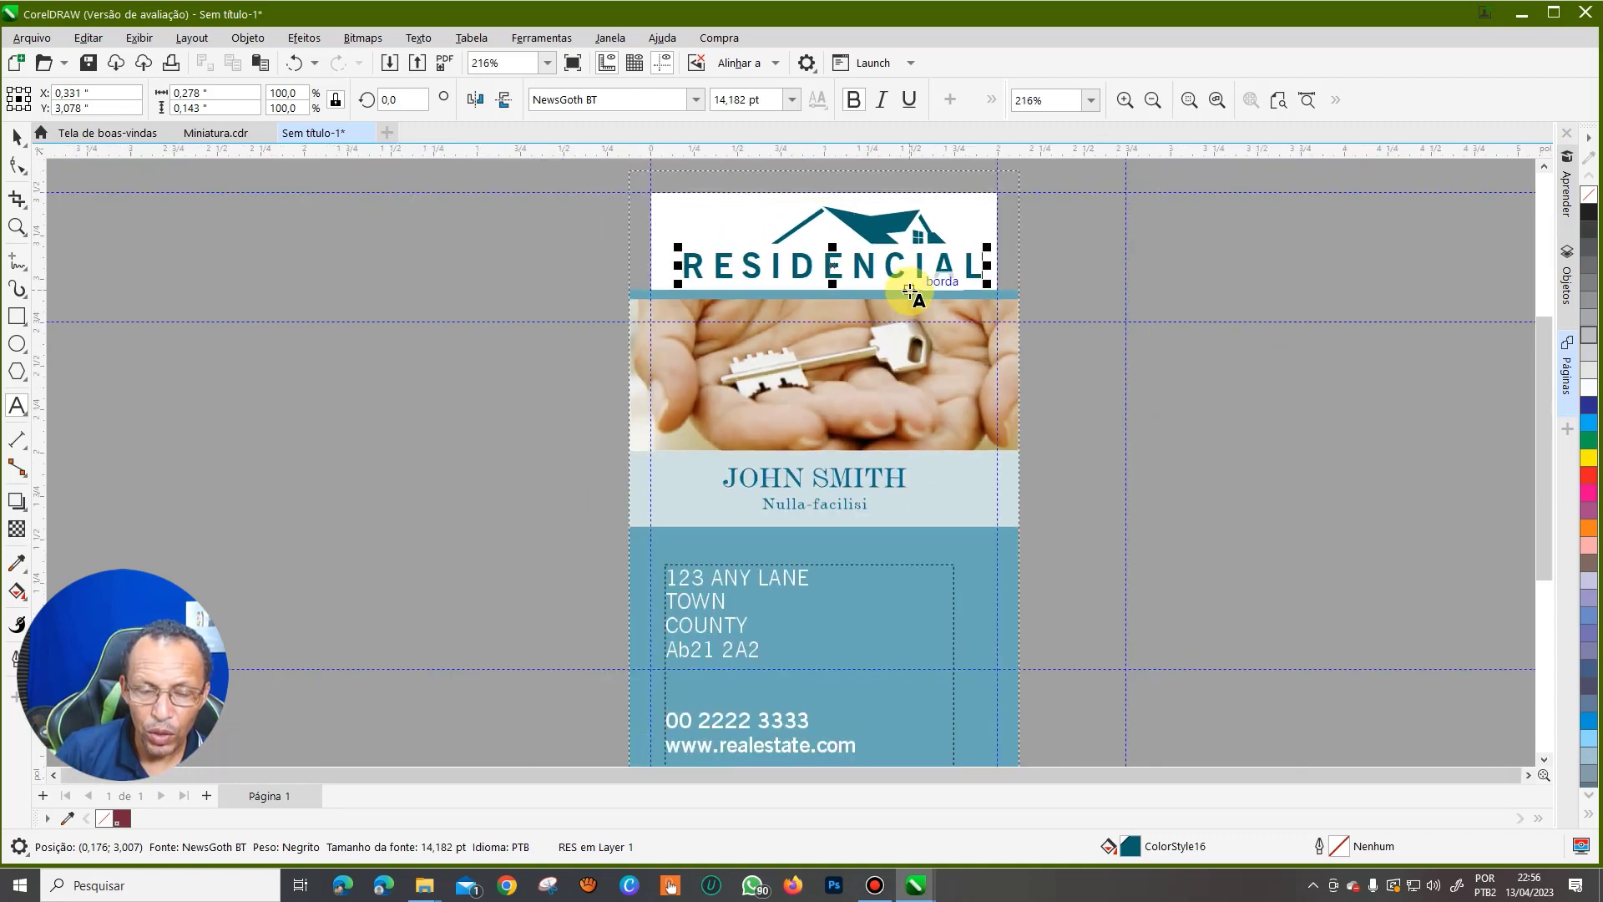
click(17, 136)
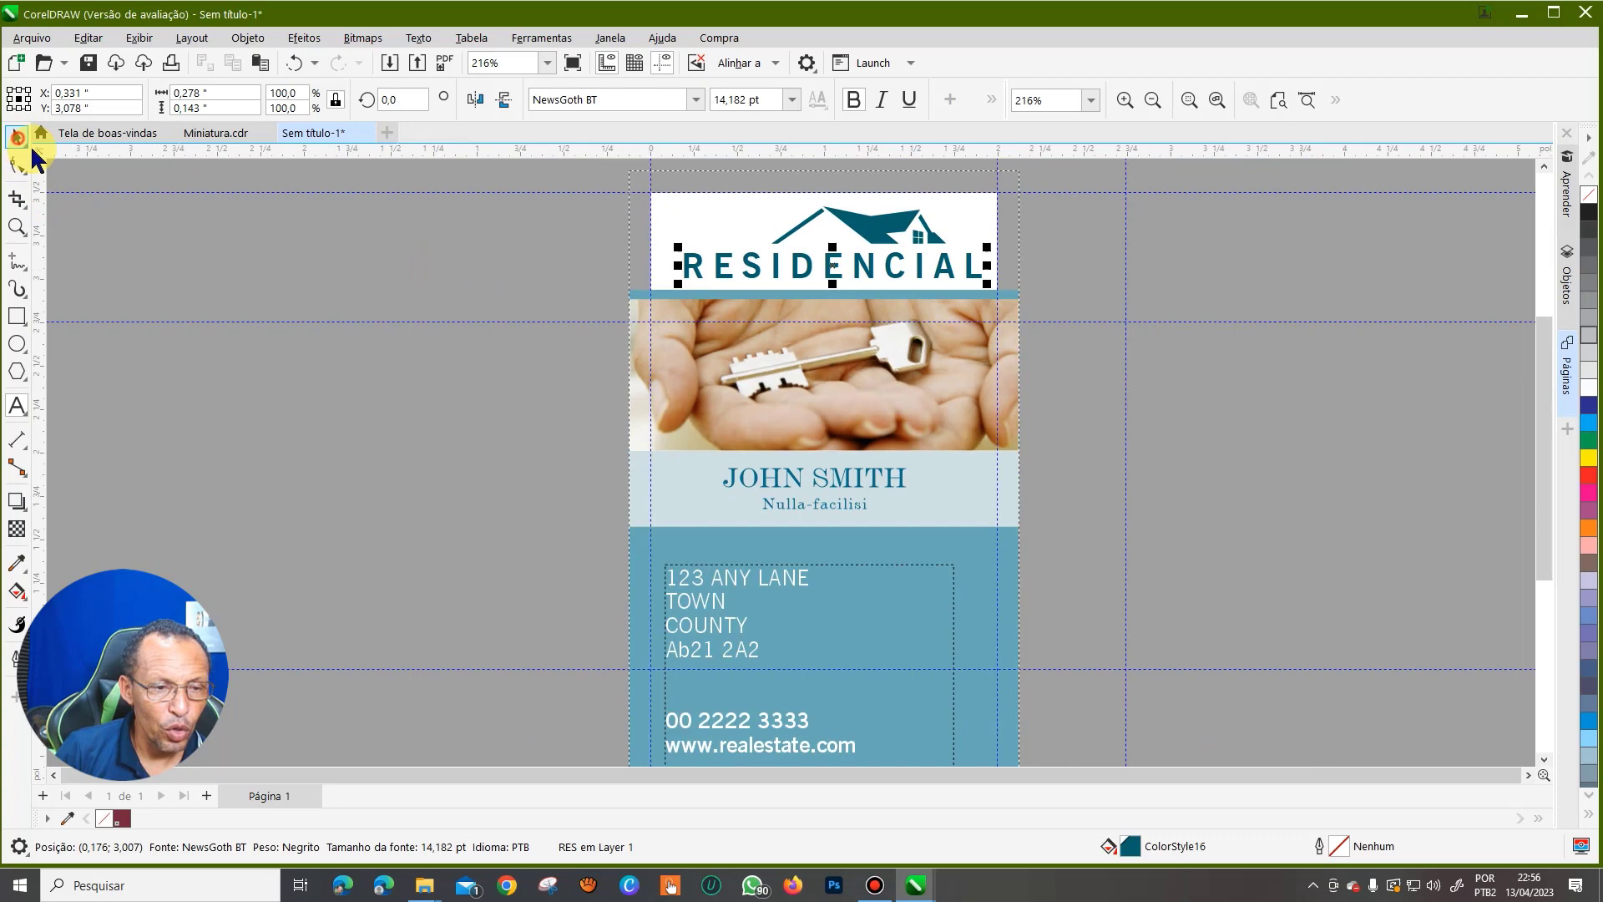
click(244, 279)
scroll(244, 277, down, 1)
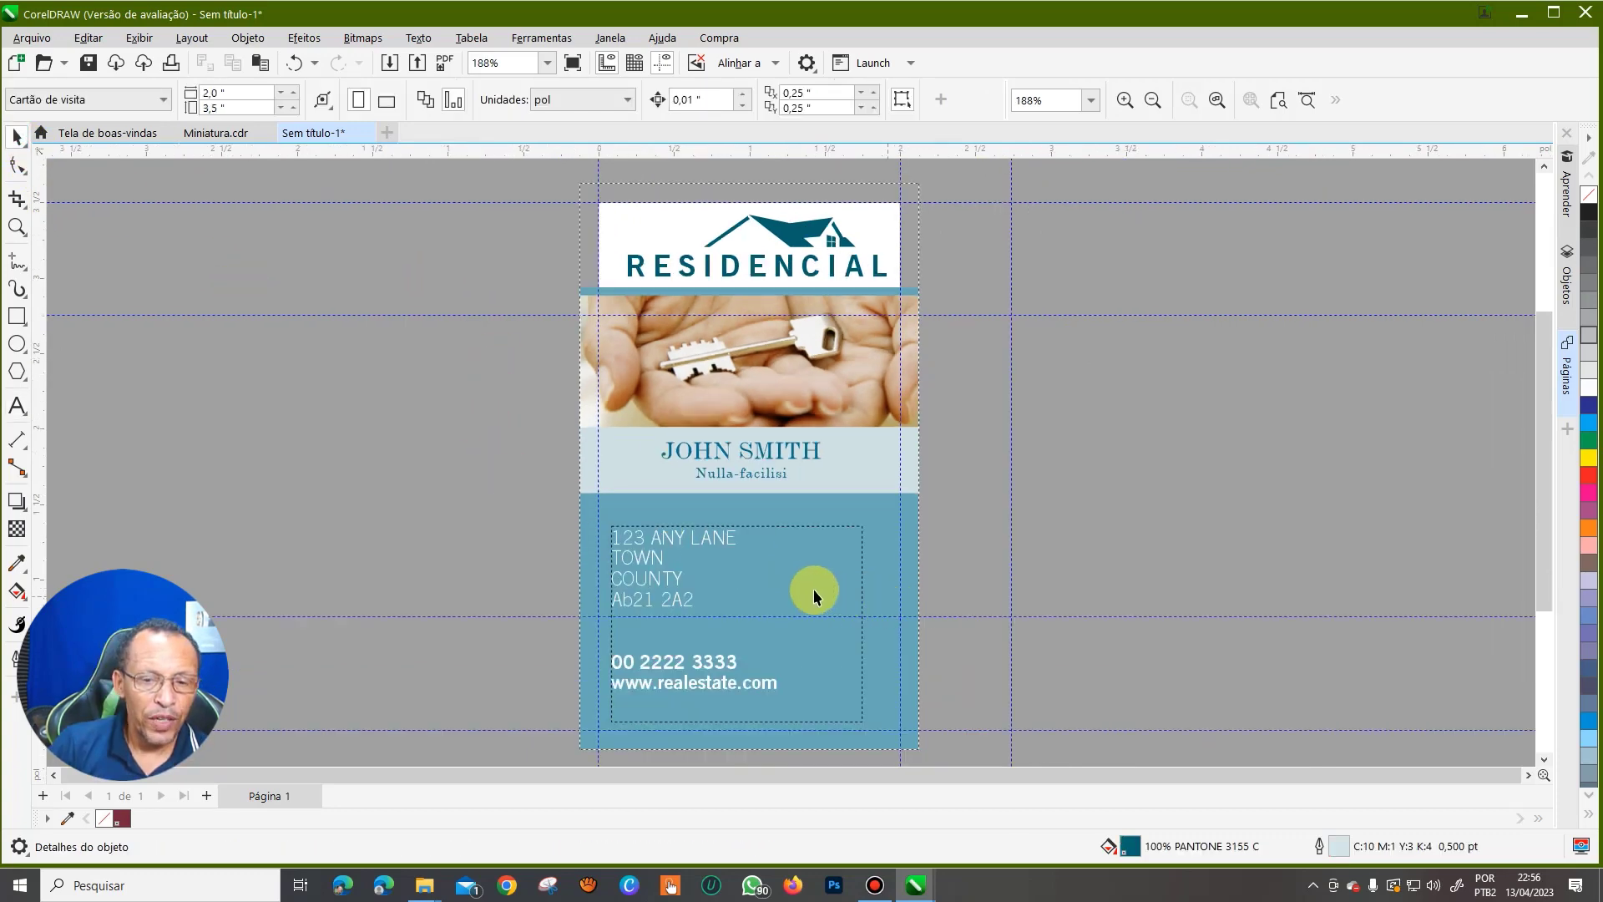
- Browse the Arquivo menu and its recently opened files list
scroll(789, 583, up, 1)
scroll(694, 314, down, 1)
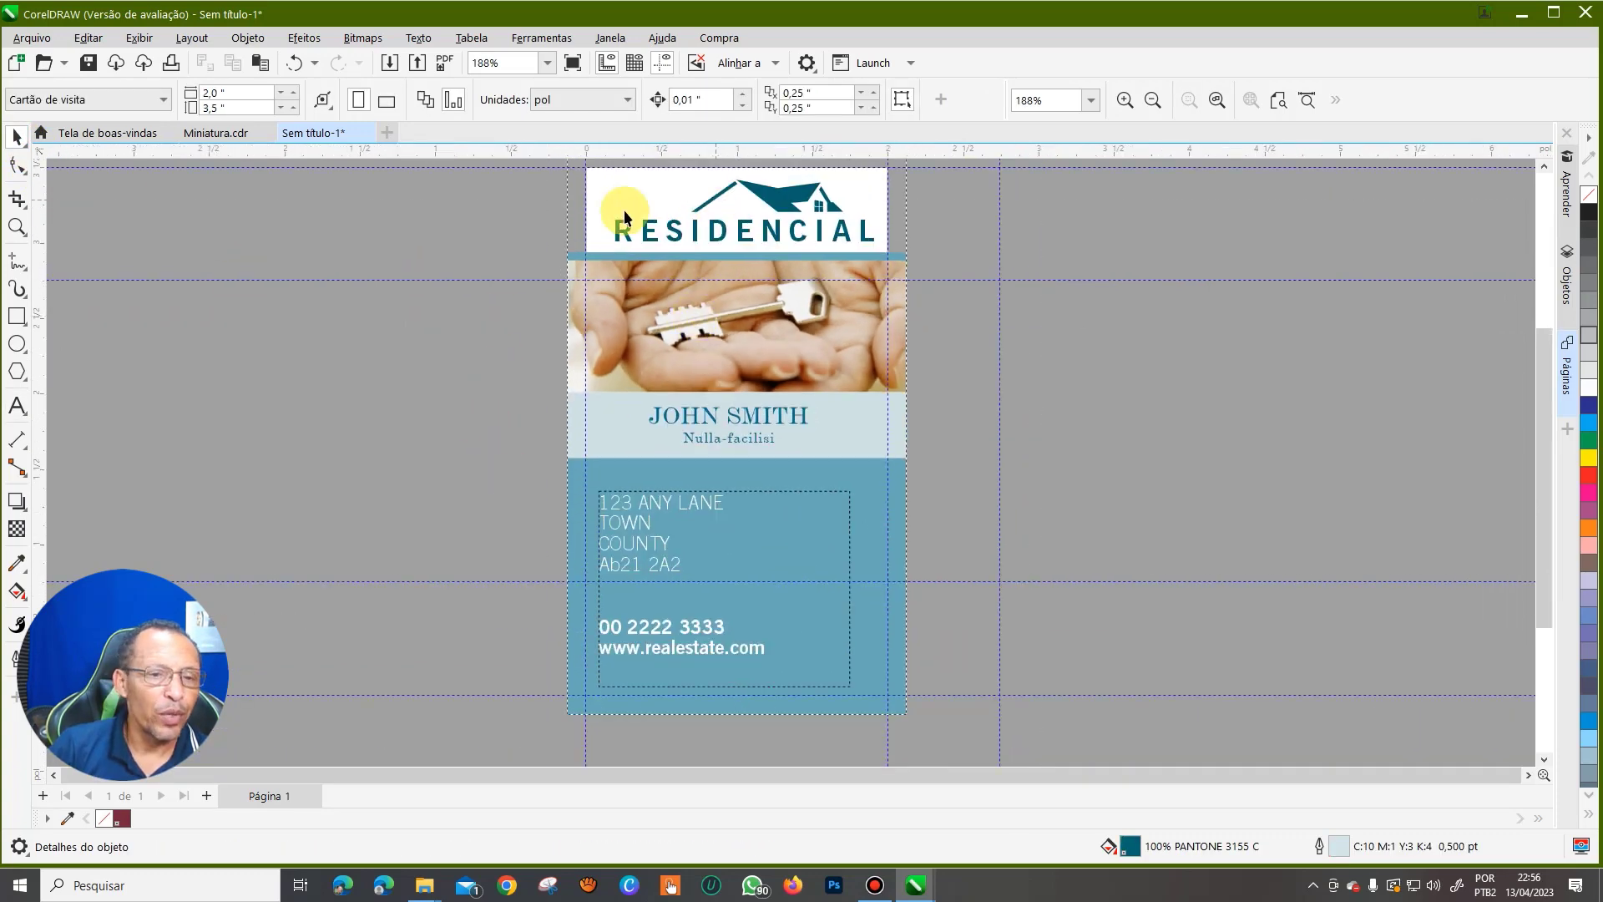
click(30, 38)
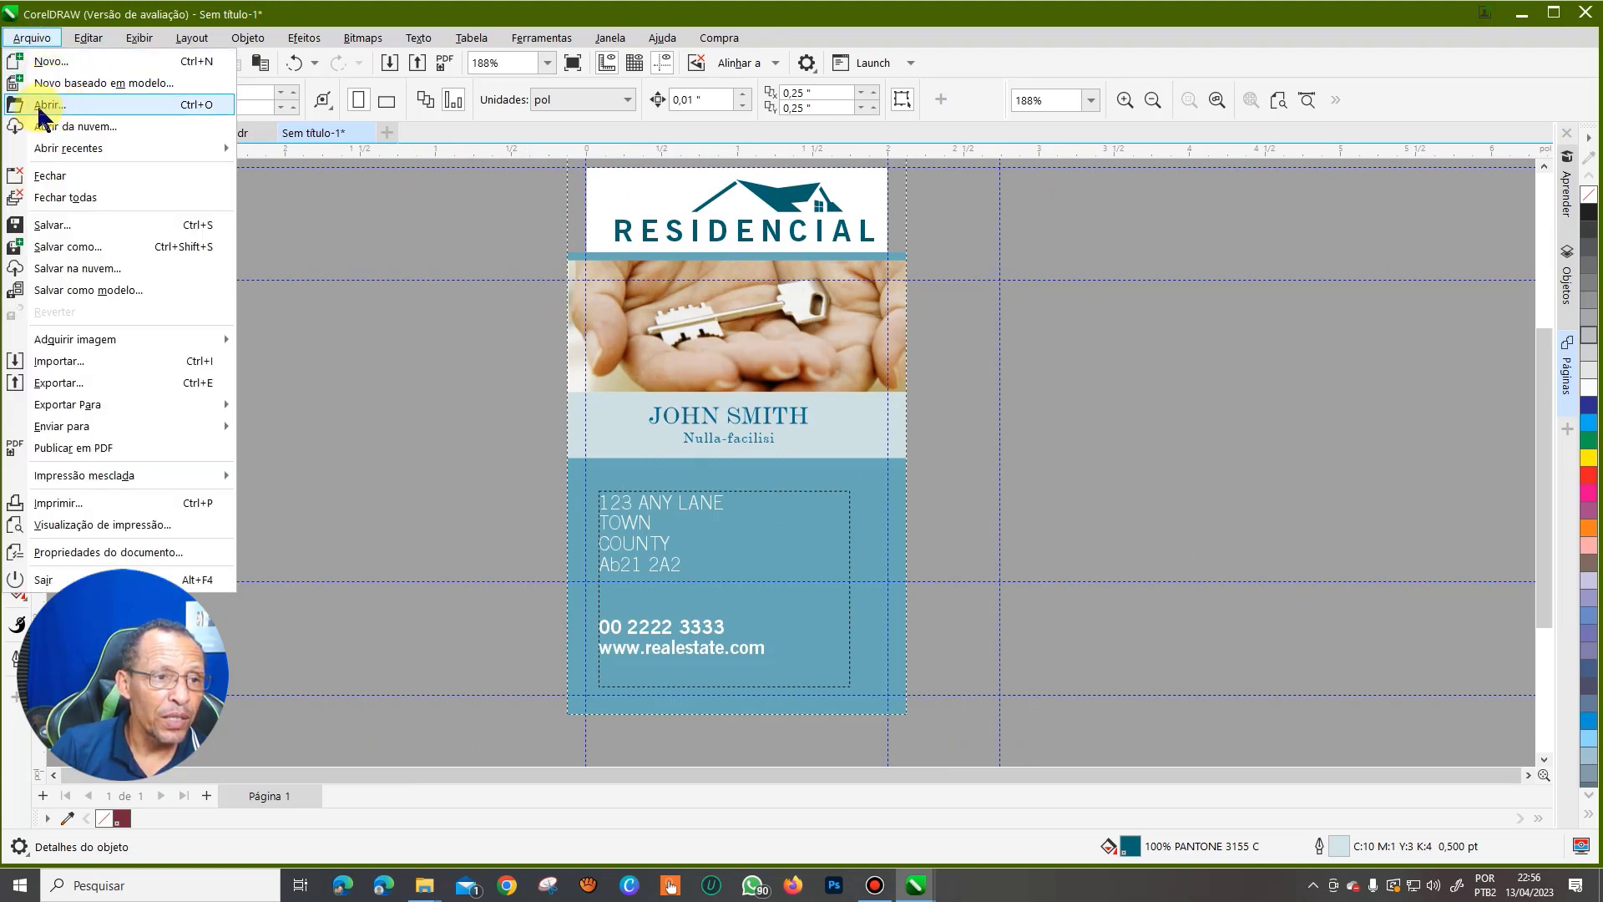
mouse_move(69, 148)
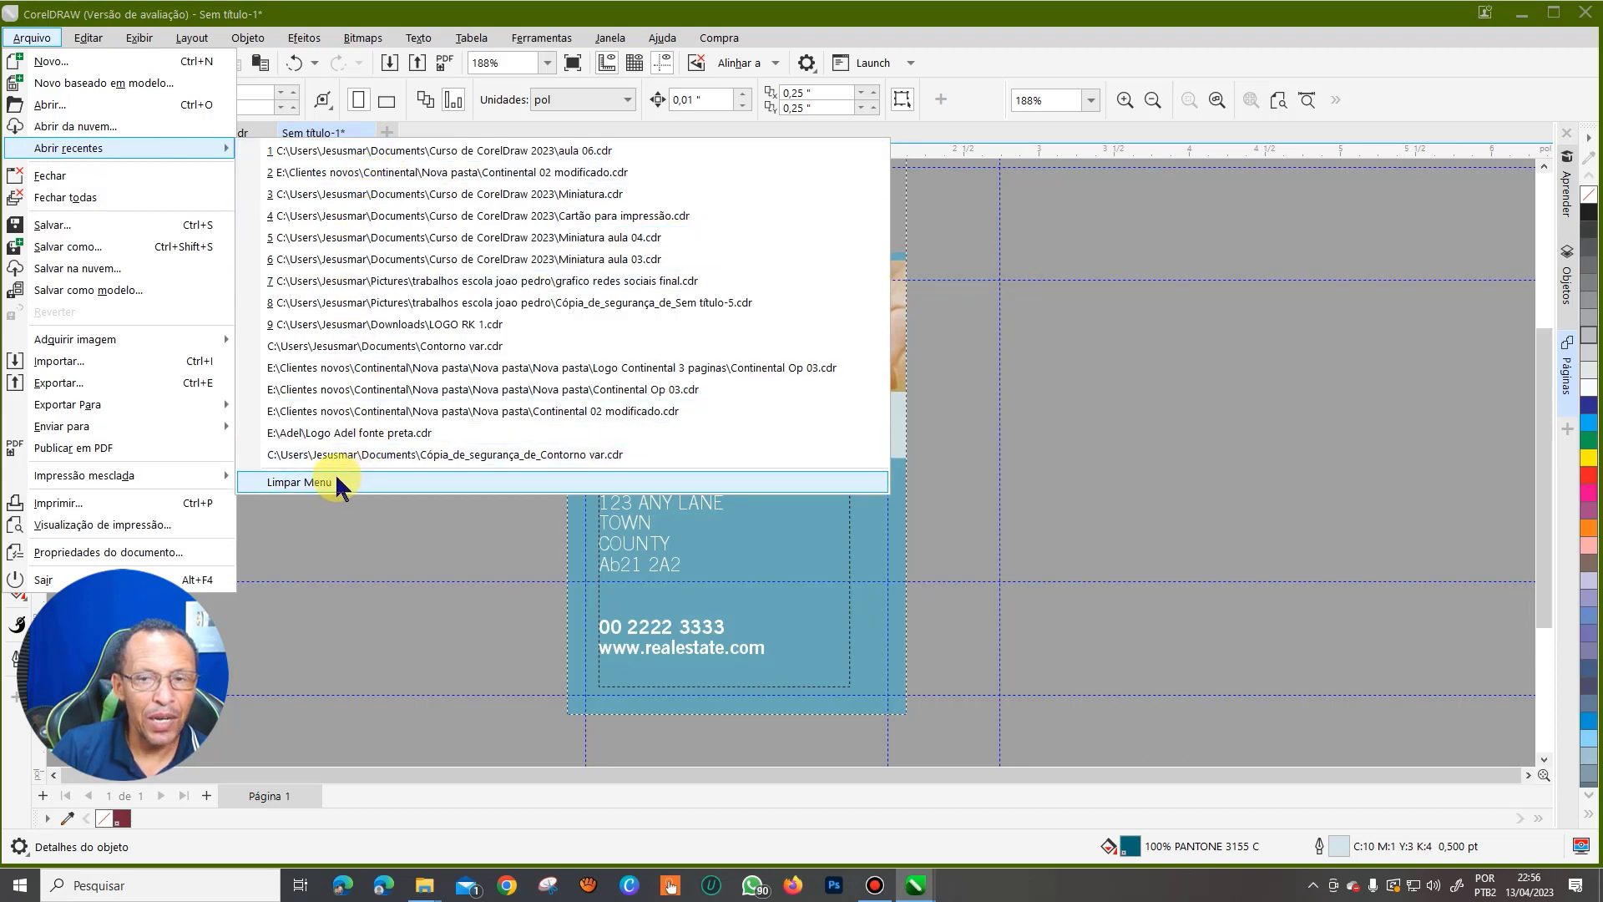
click(522, 68)
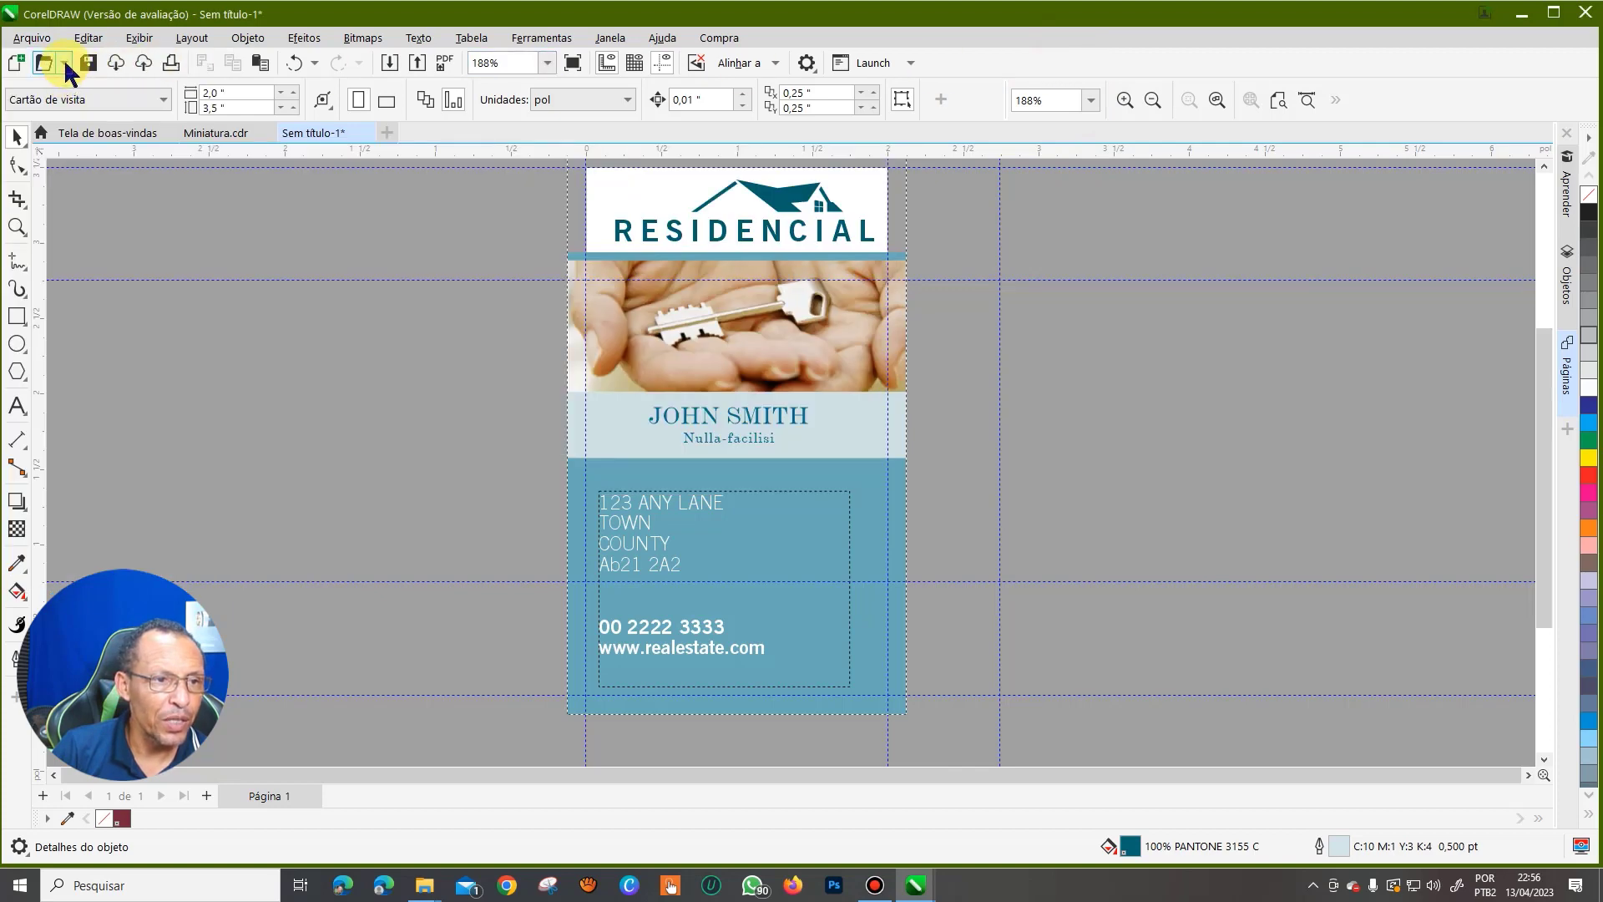
click(66, 66)
click(66, 66)
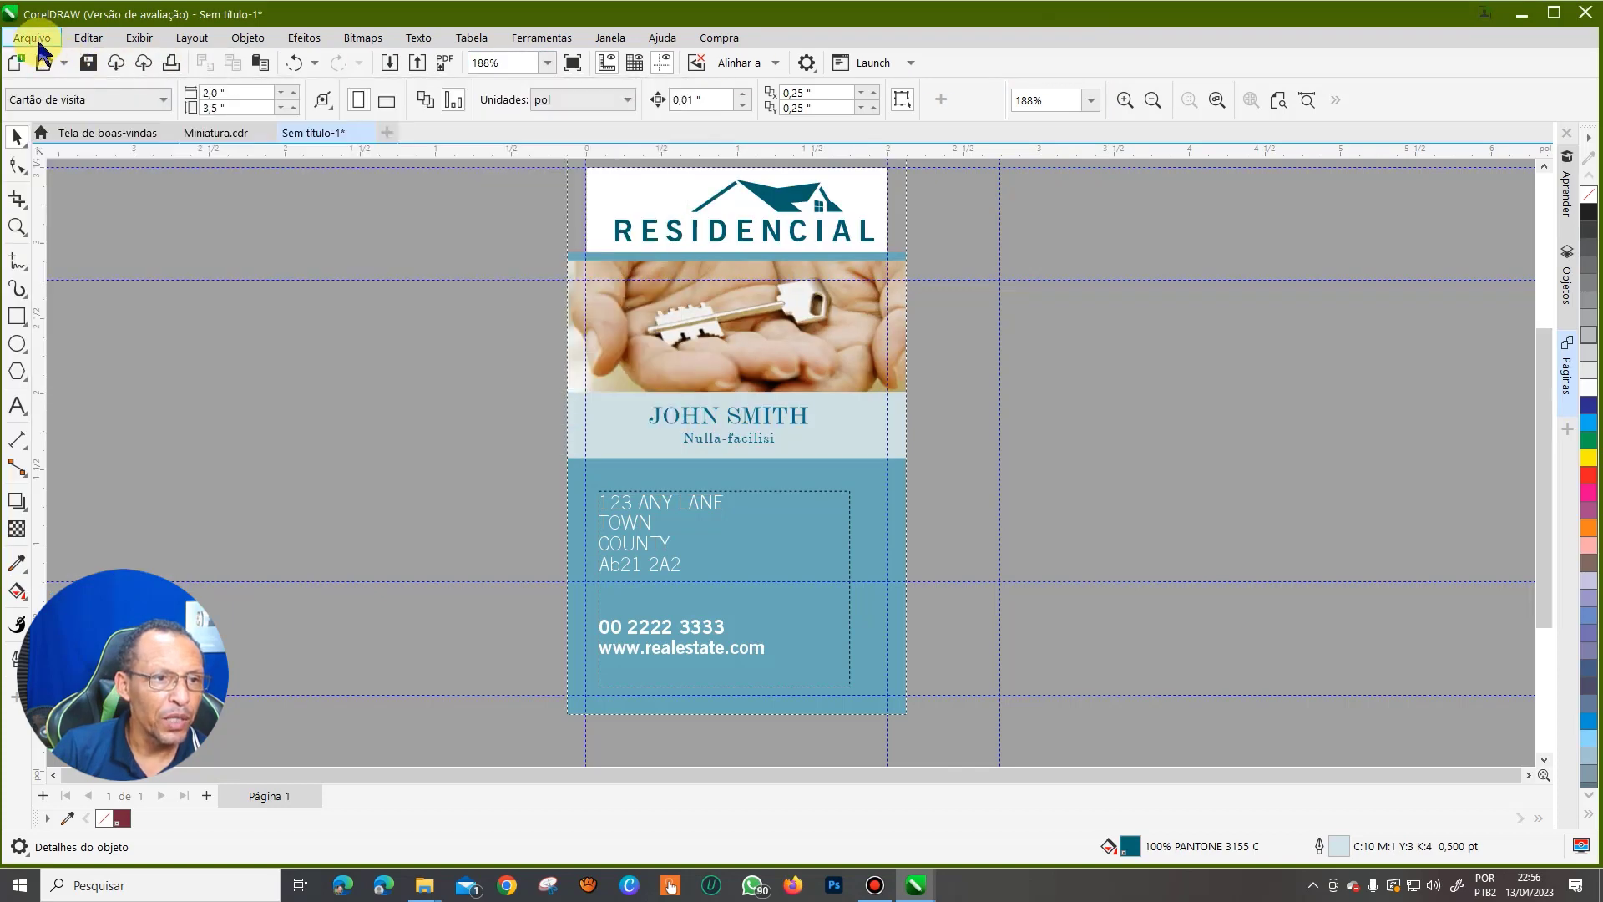
- Close the business card document, discarding its unsaved changes
click(37, 42)
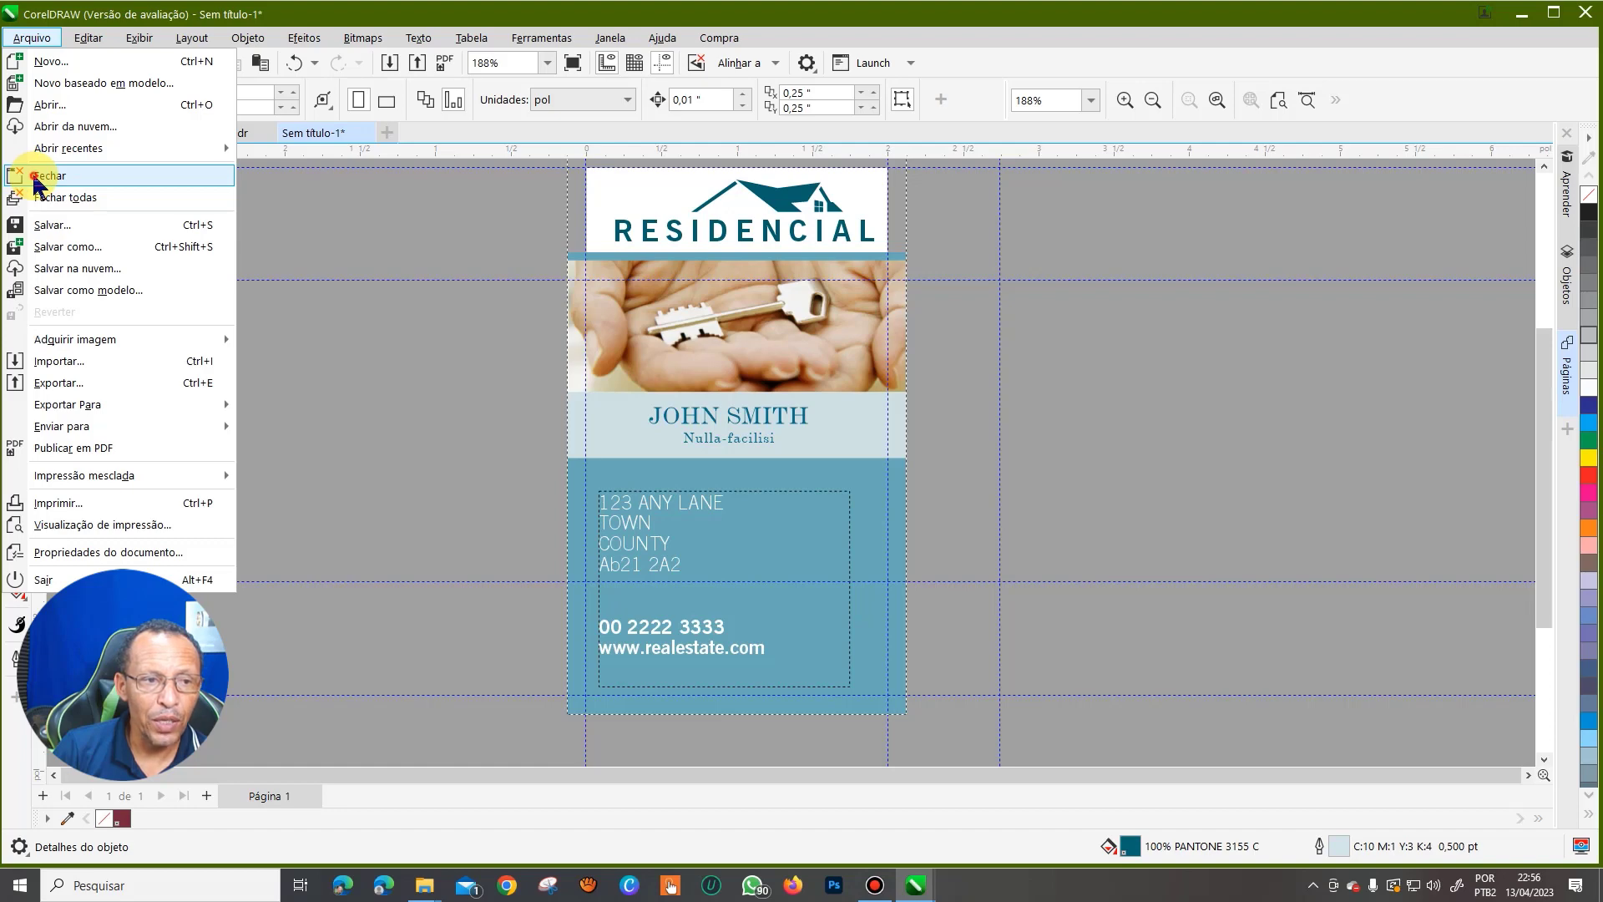
click(35, 182)
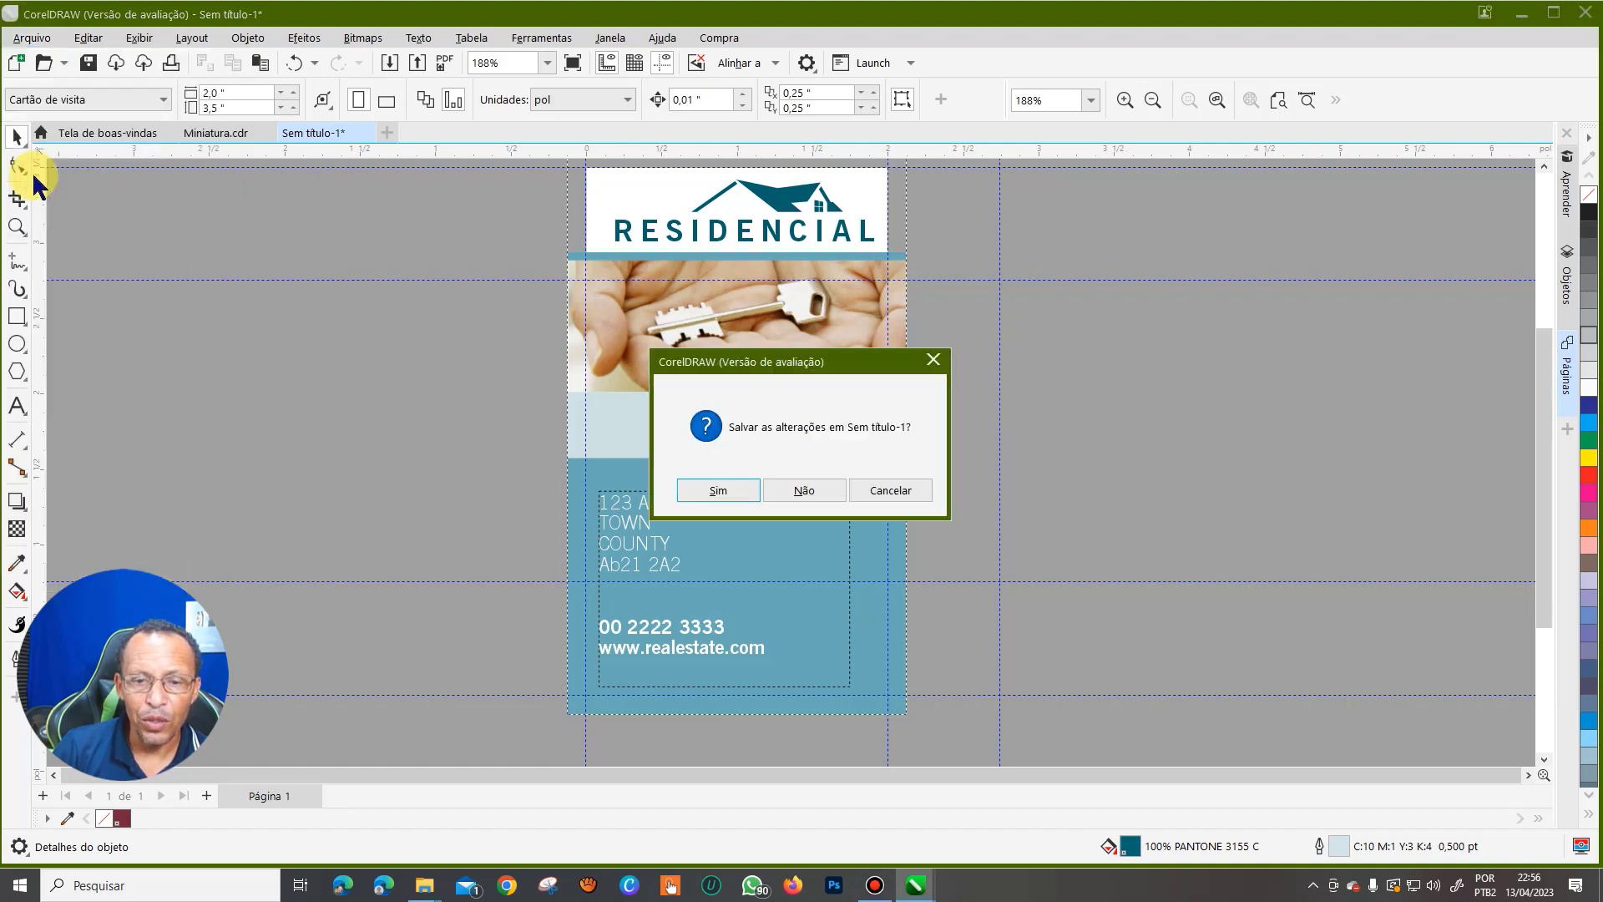
click(804, 490)
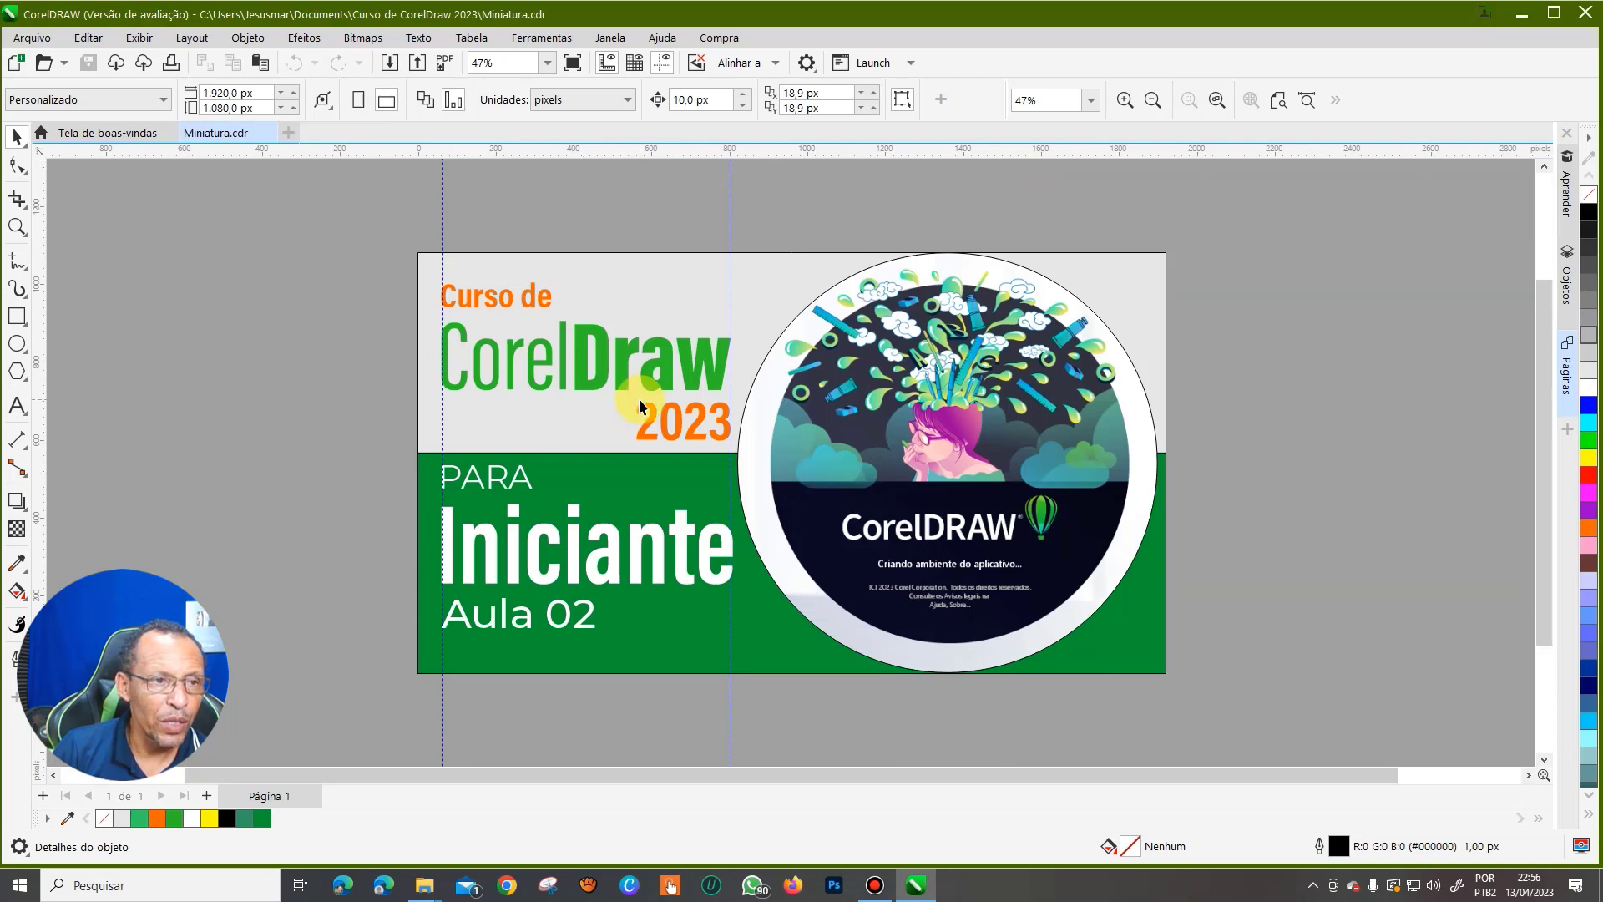
- Close all documents and create a new blank 3.5 × 2 in Cartão de visita document
click(32, 40)
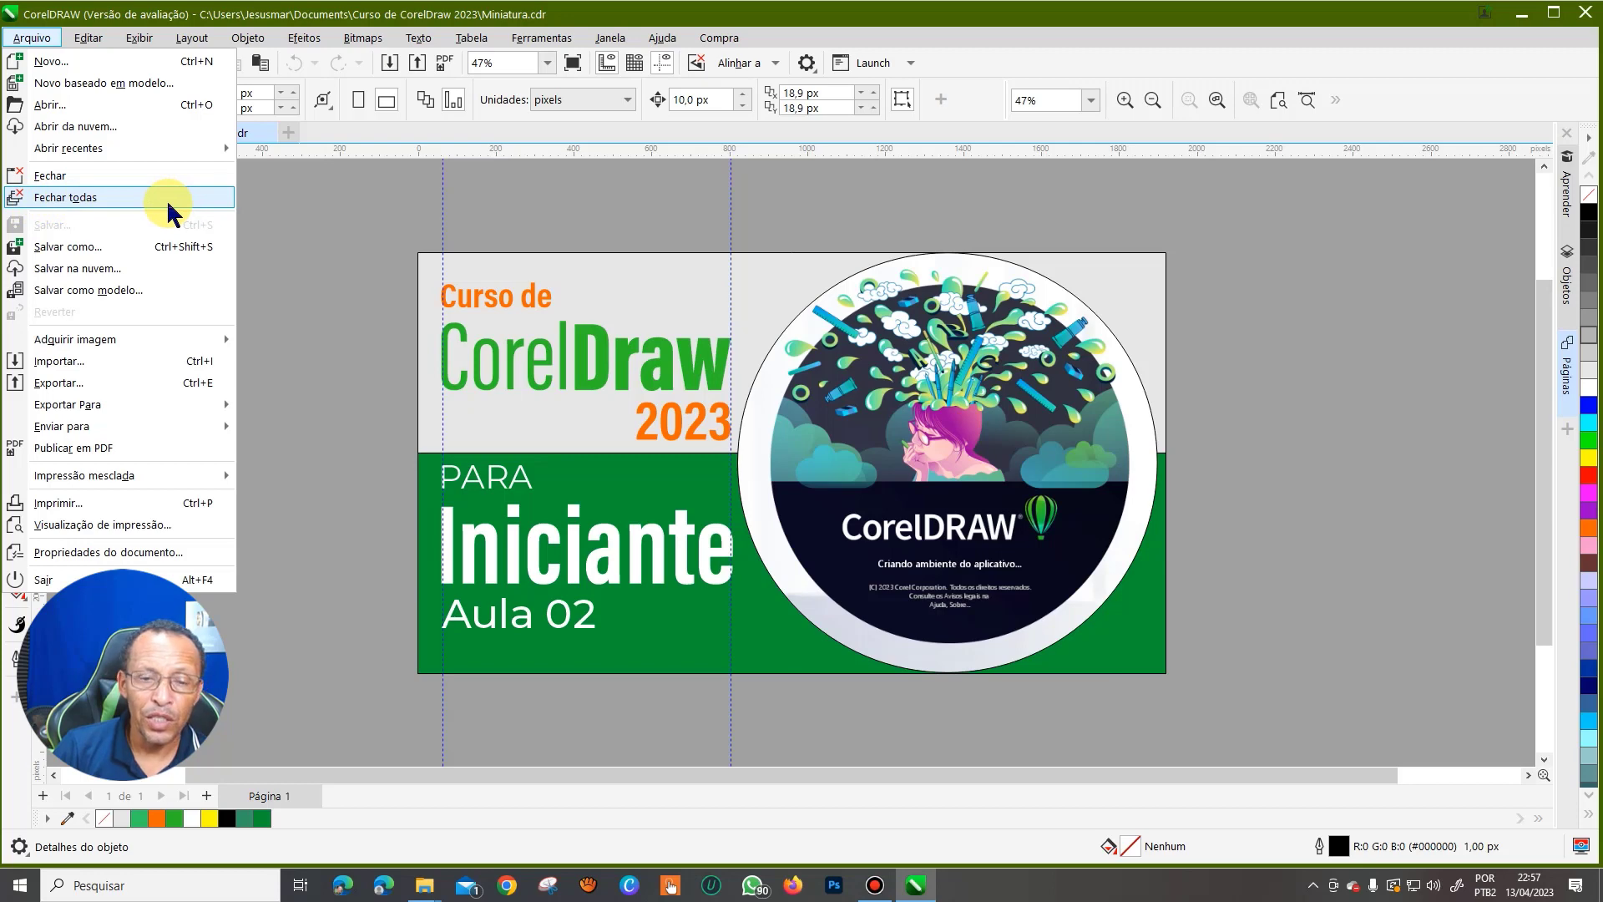
click(78, 197)
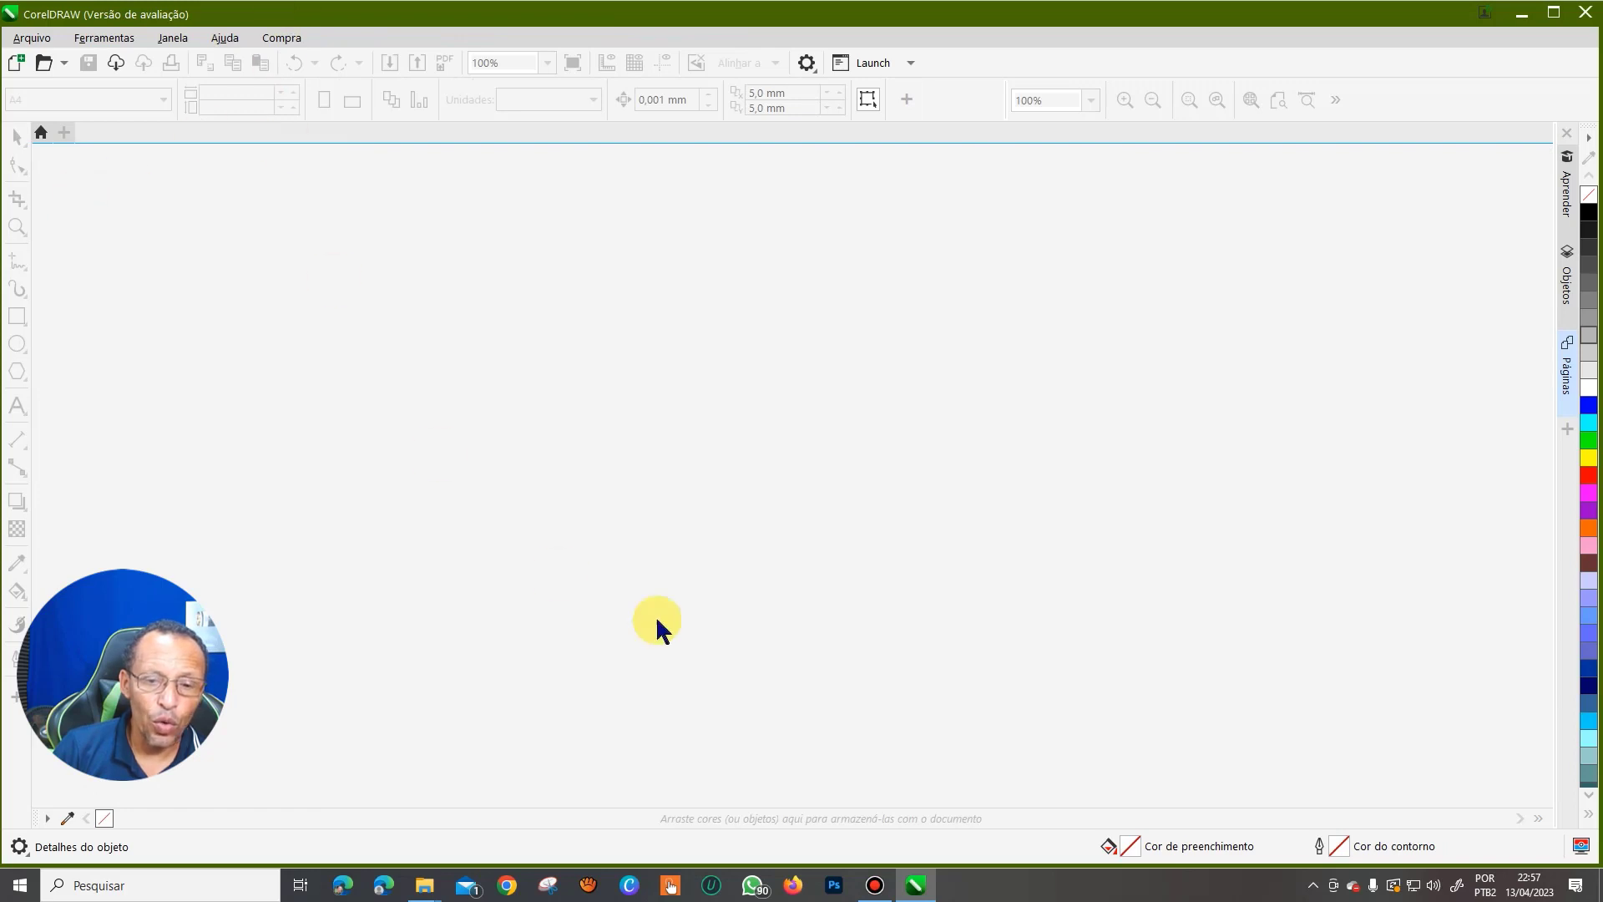
click(65, 134)
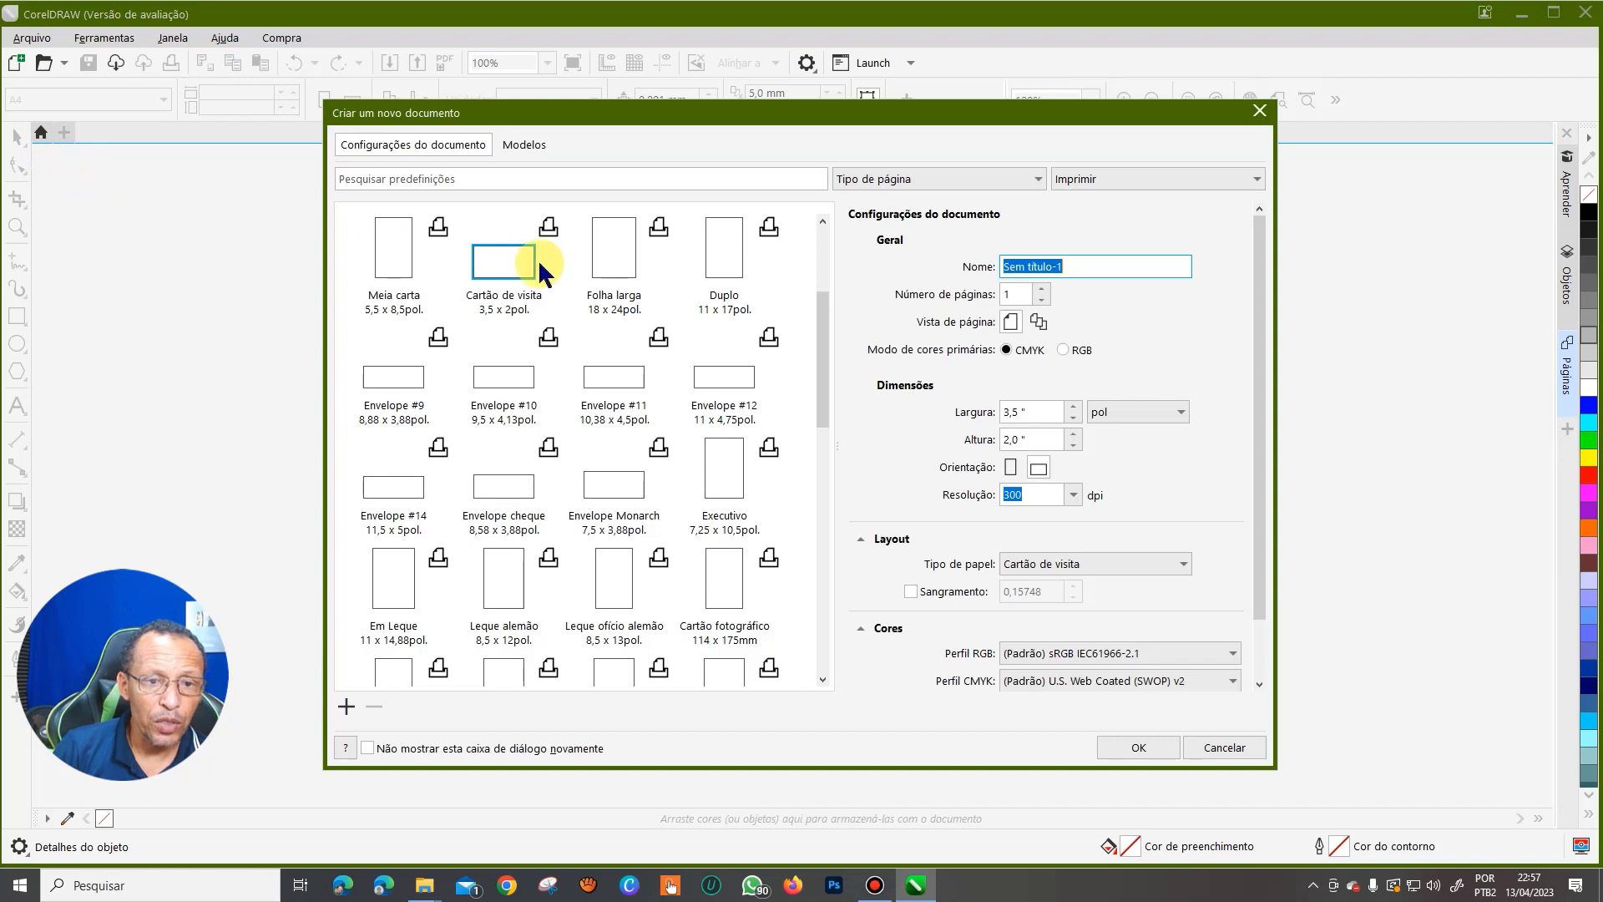
click(609, 252)
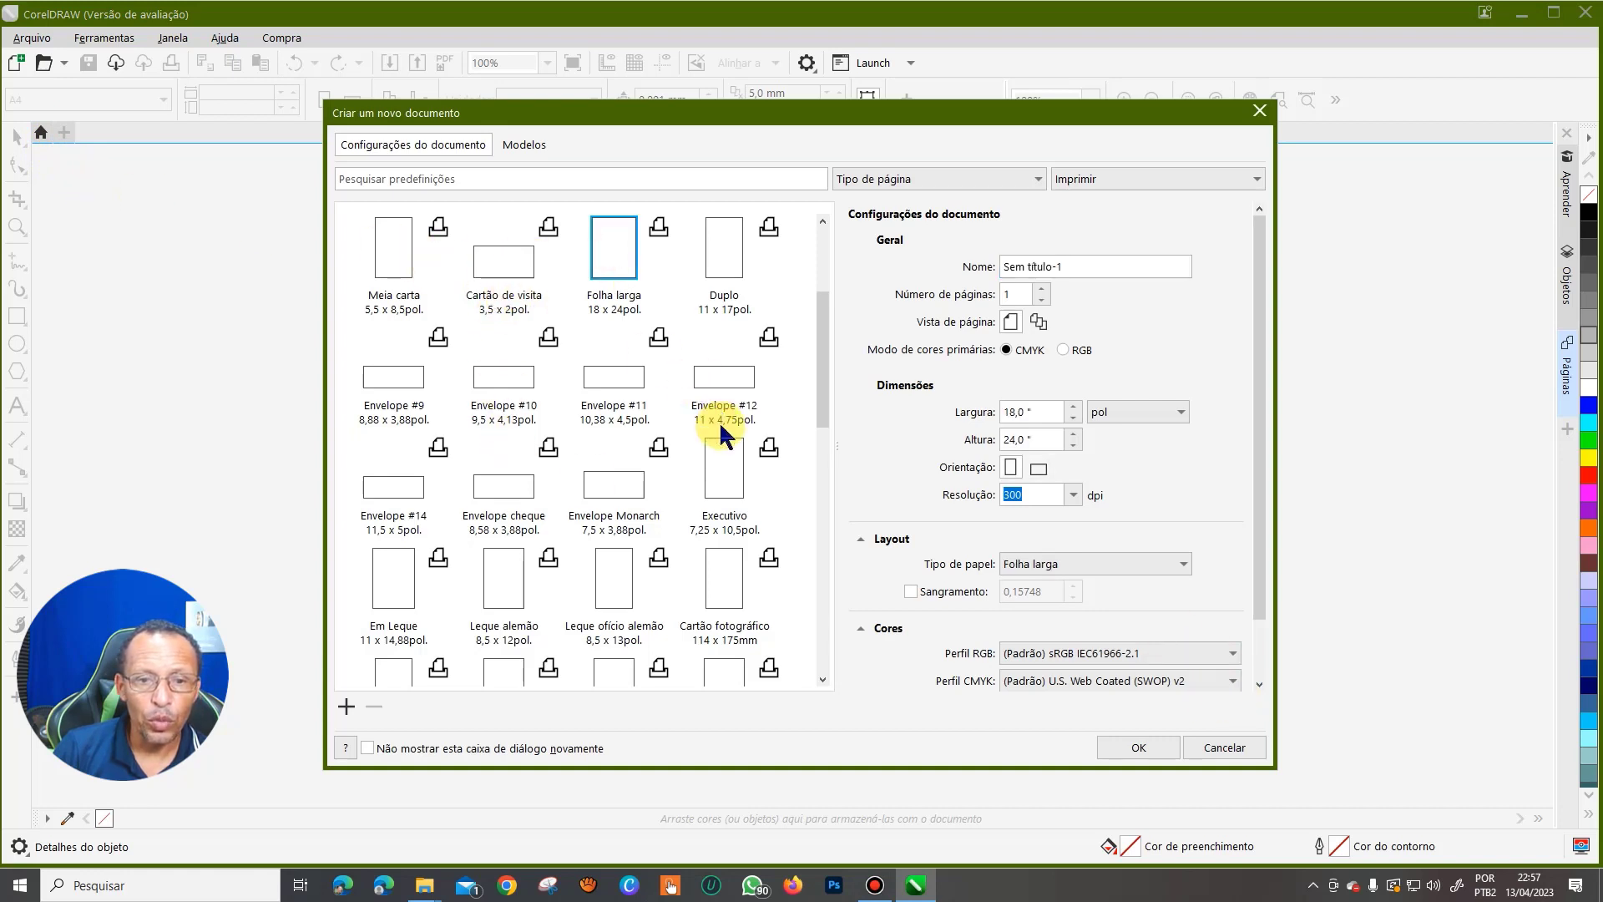
click(510, 265)
click(1138, 745)
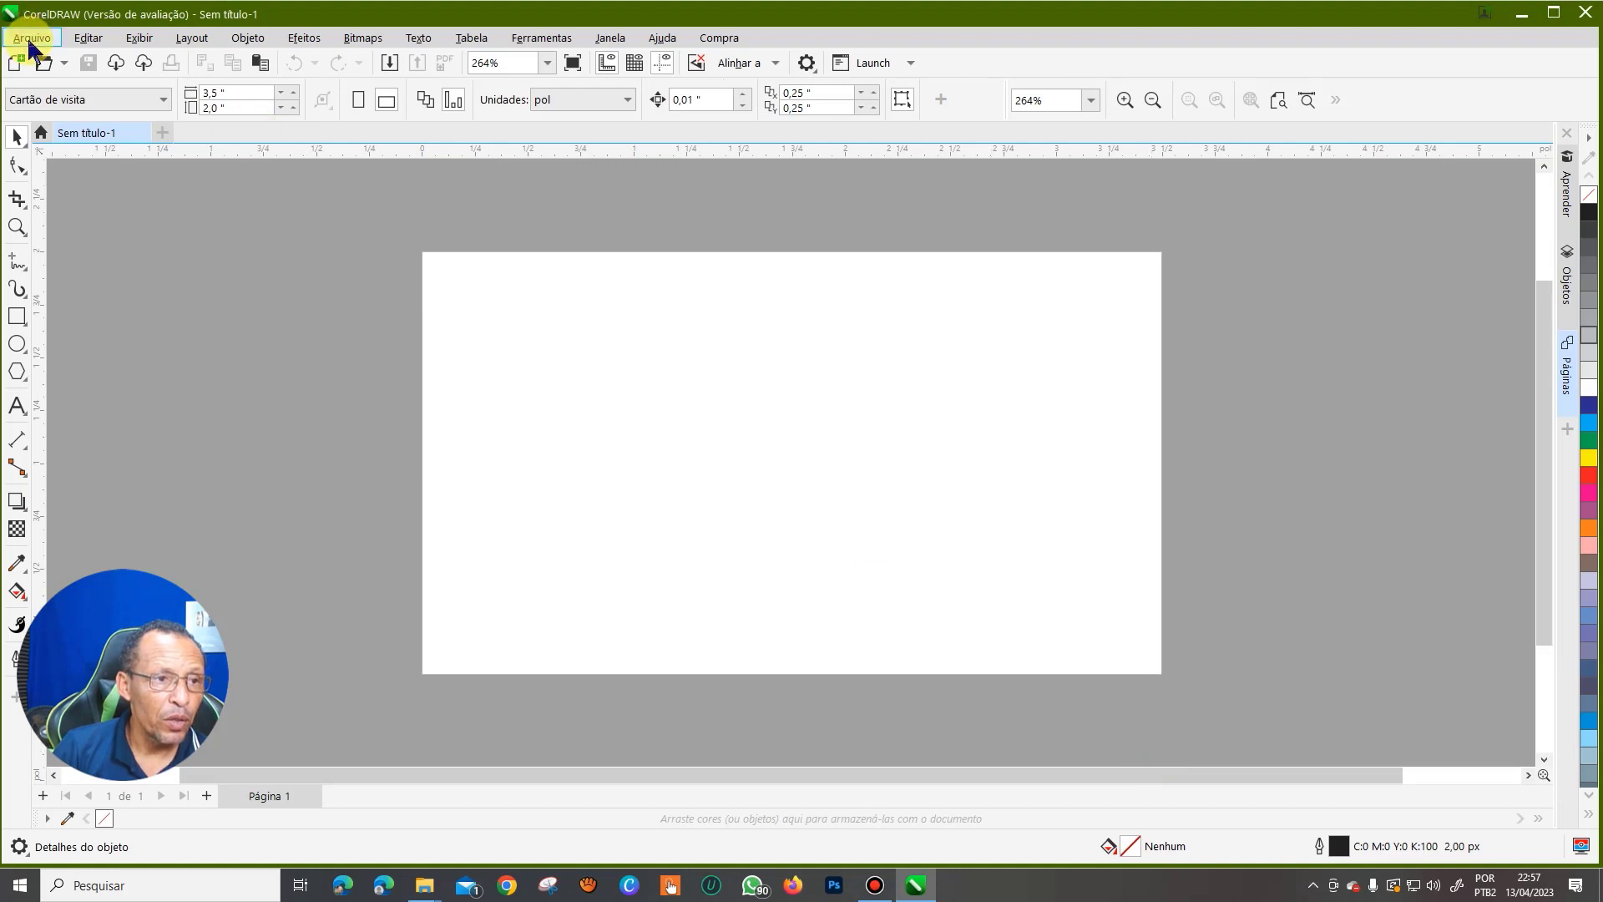
- Bring up Salvar como for the untitled card in the Curso de CorelDraw 2023 folder
click(32, 39)
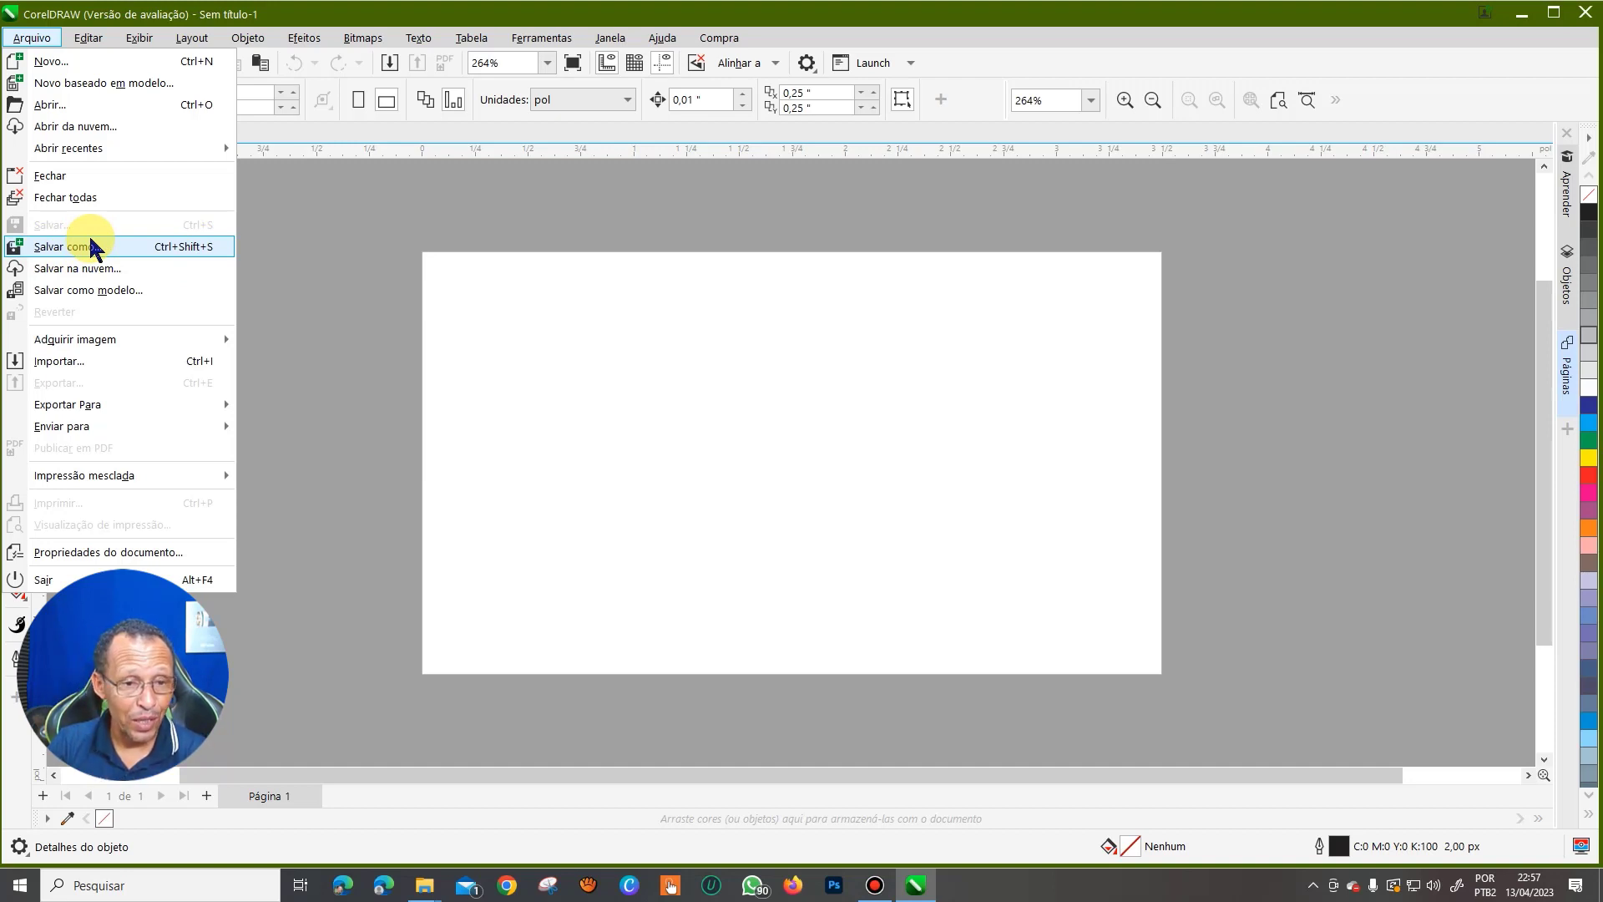
click(511, 230)
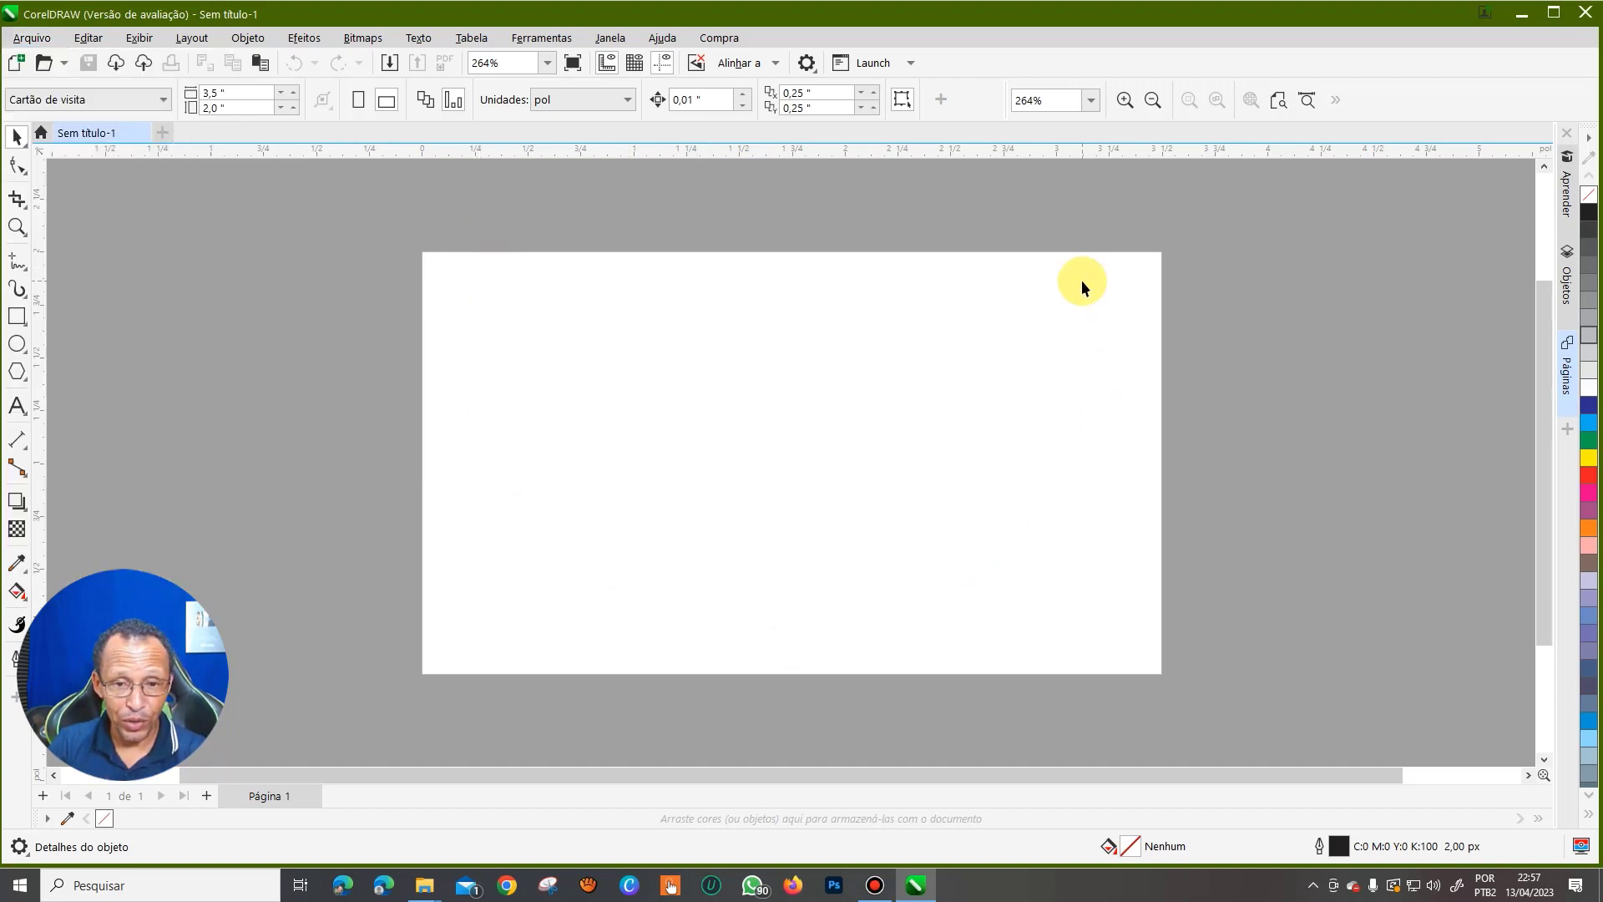
click(32, 38)
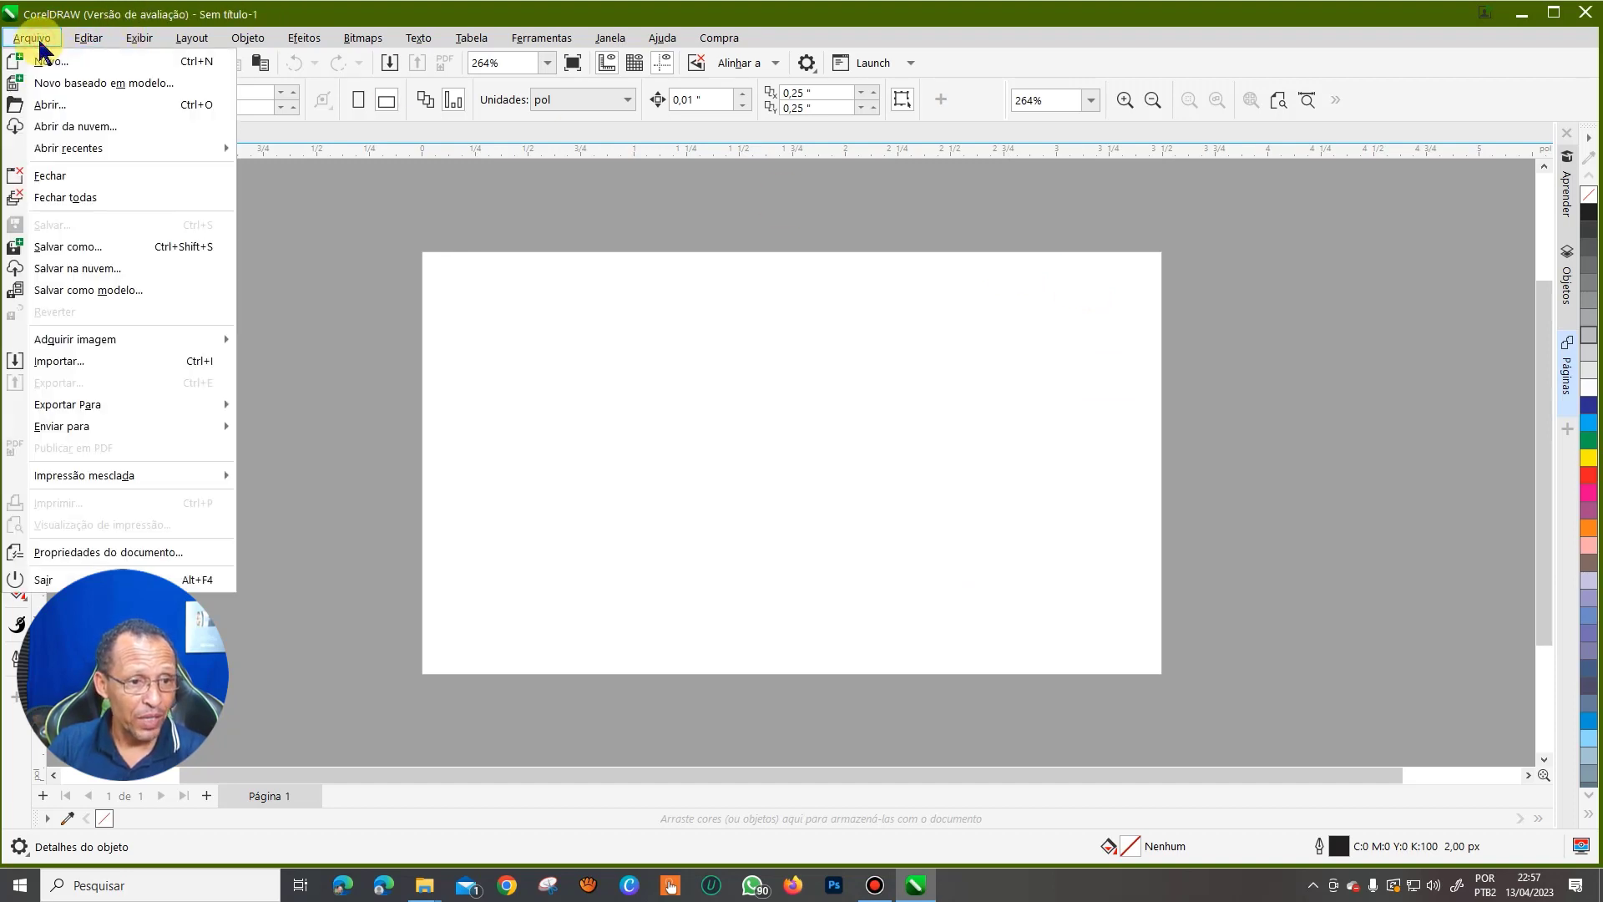
click(73, 244)
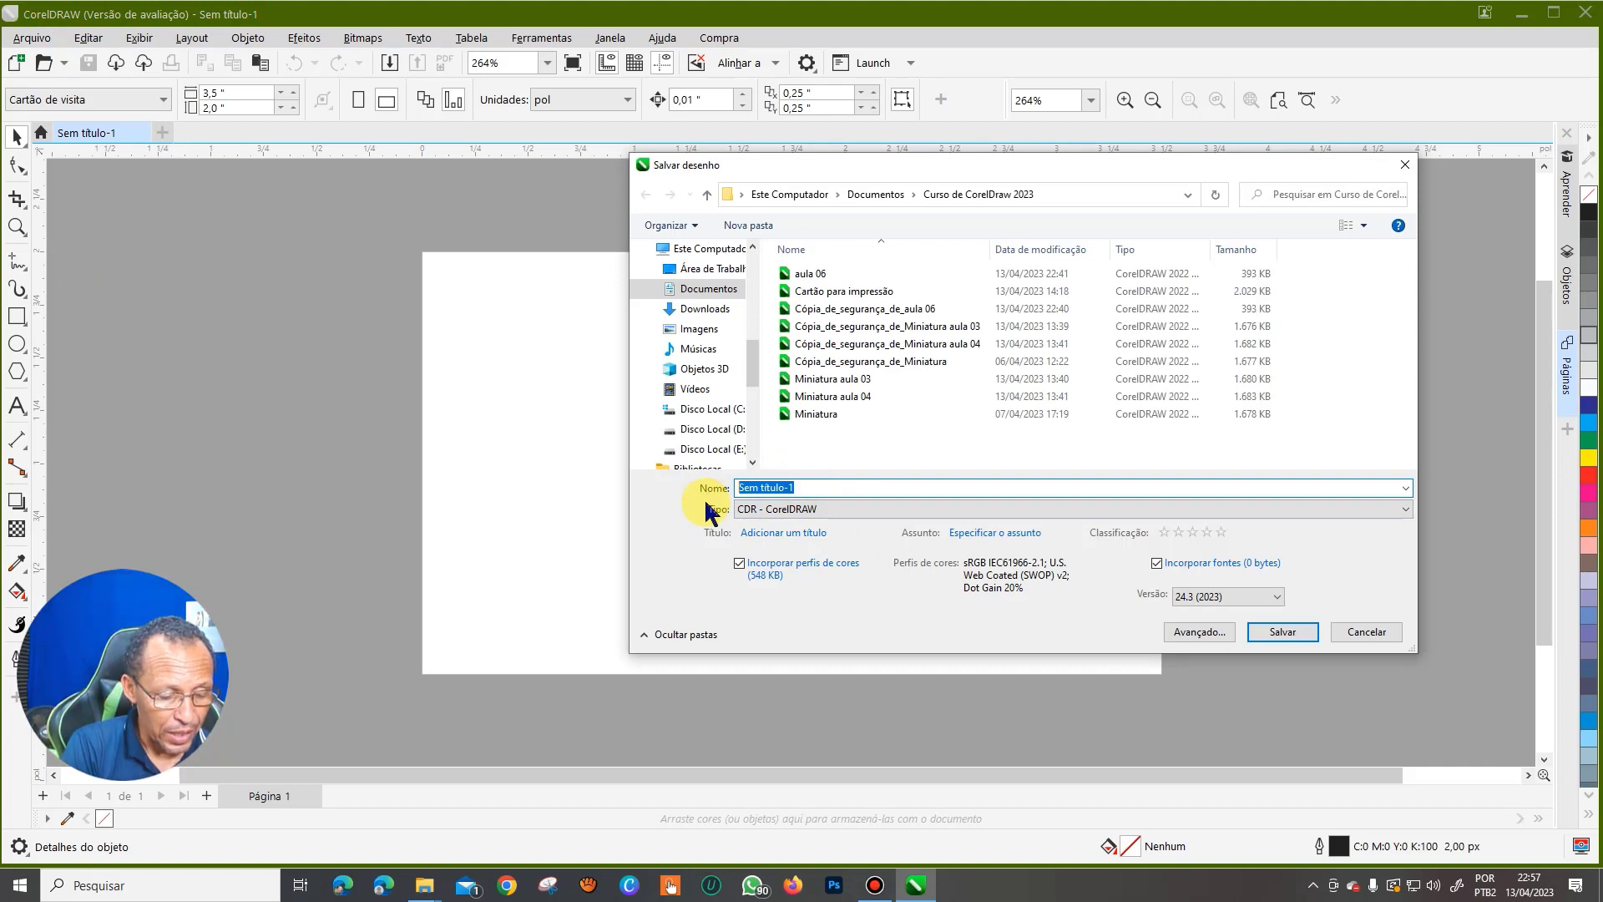
- Save the card as Cartão de Visitas.cdr
text(C)
key(BackSpace)
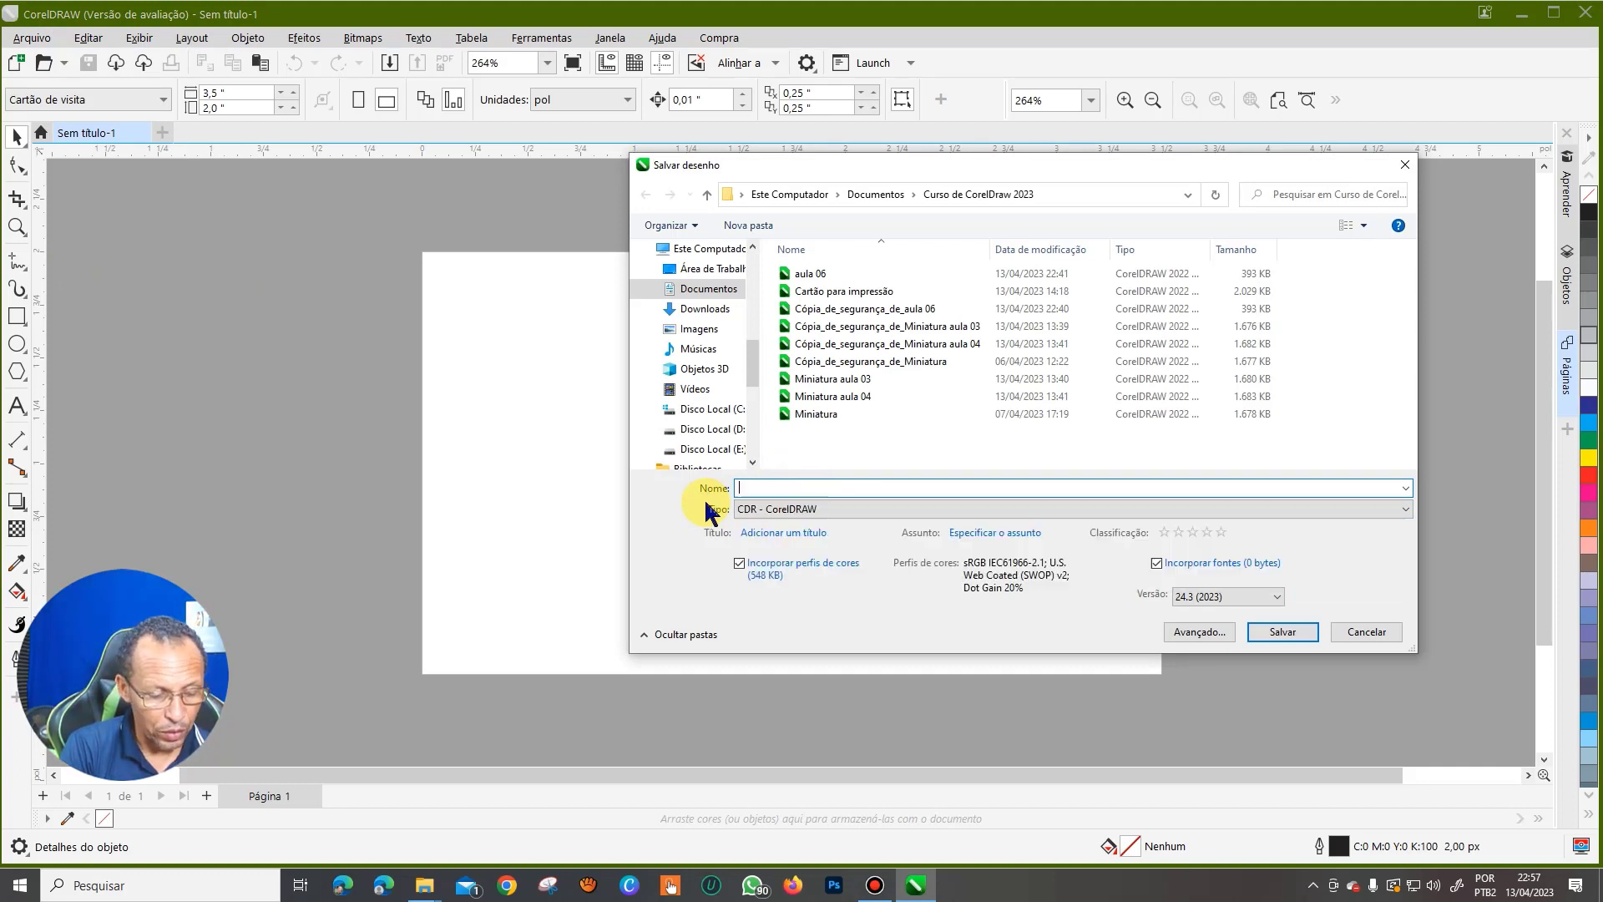
text(Cartã)
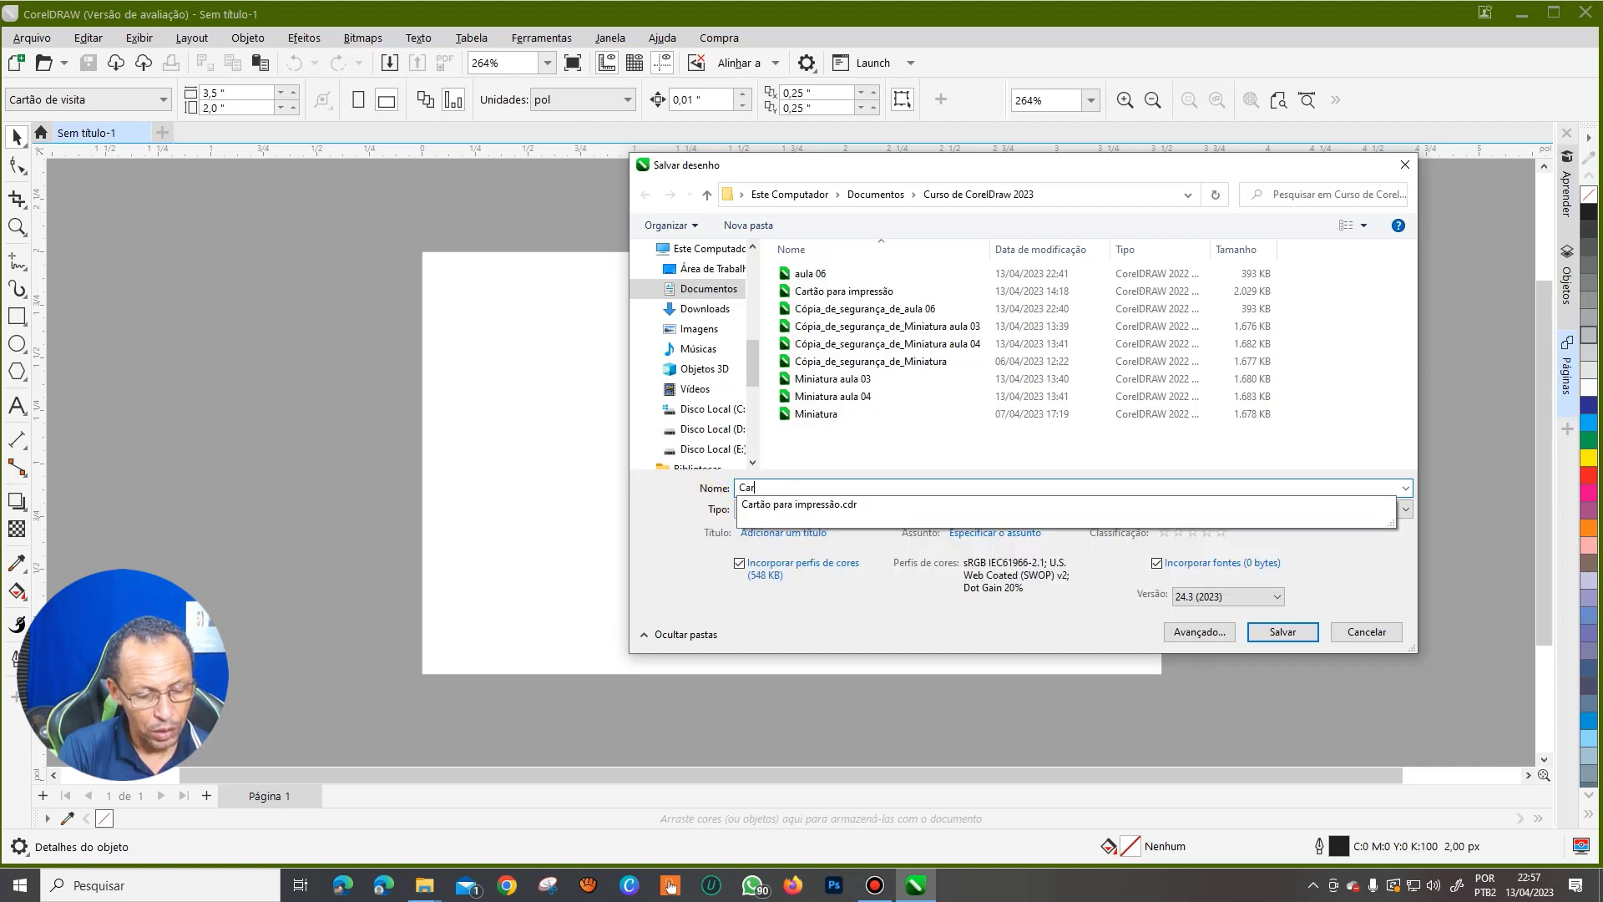
text(o de Visitas)
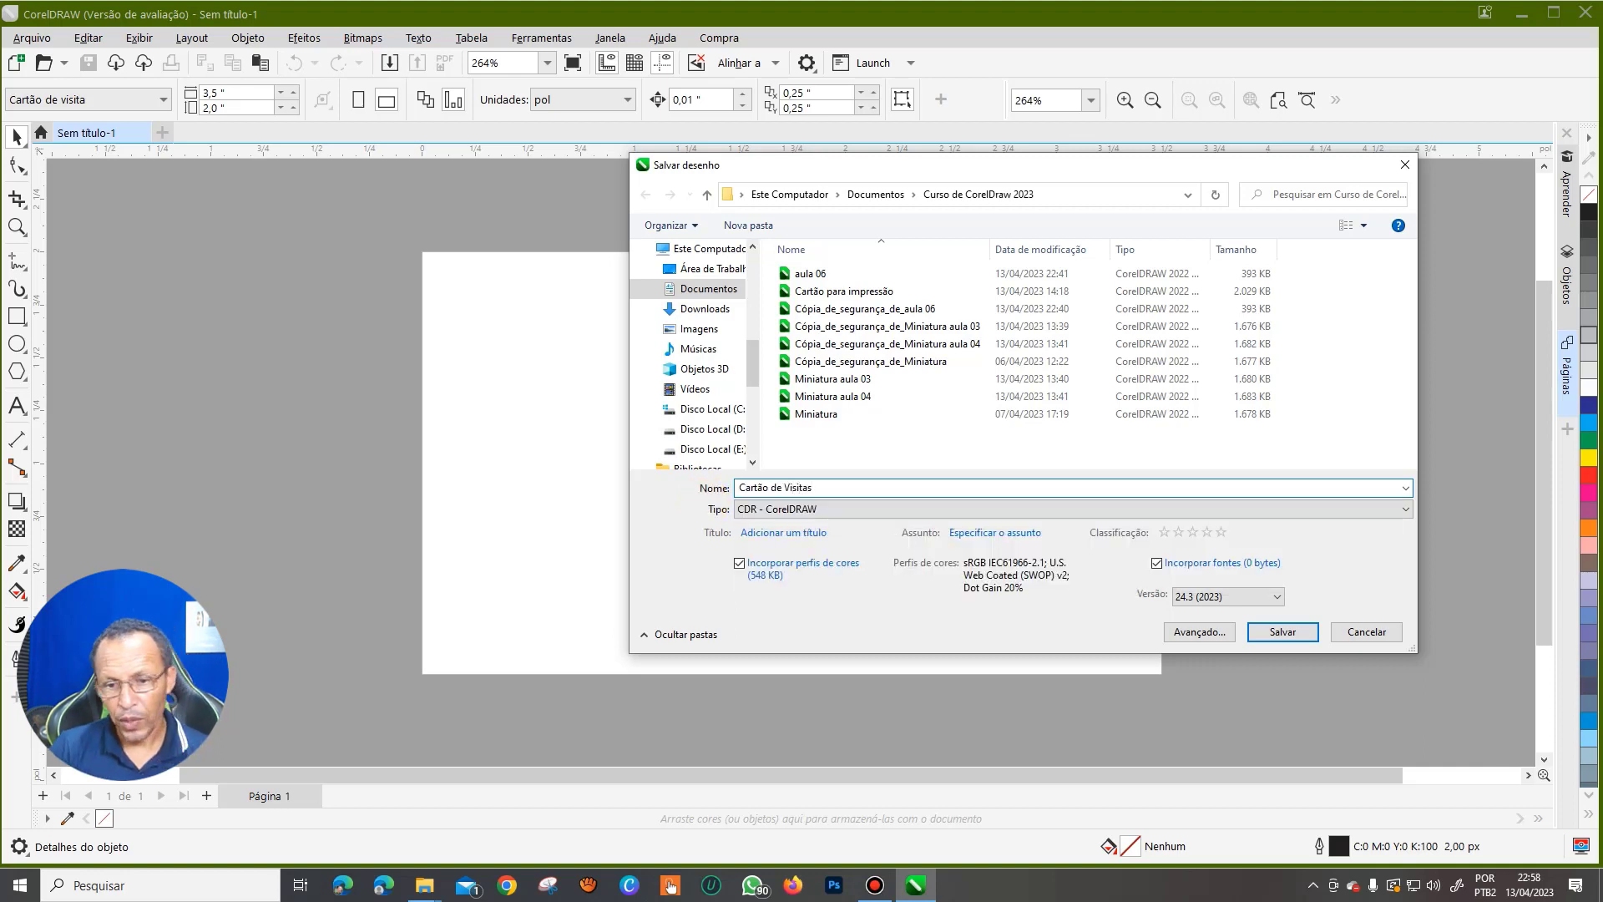
click(1282, 632)
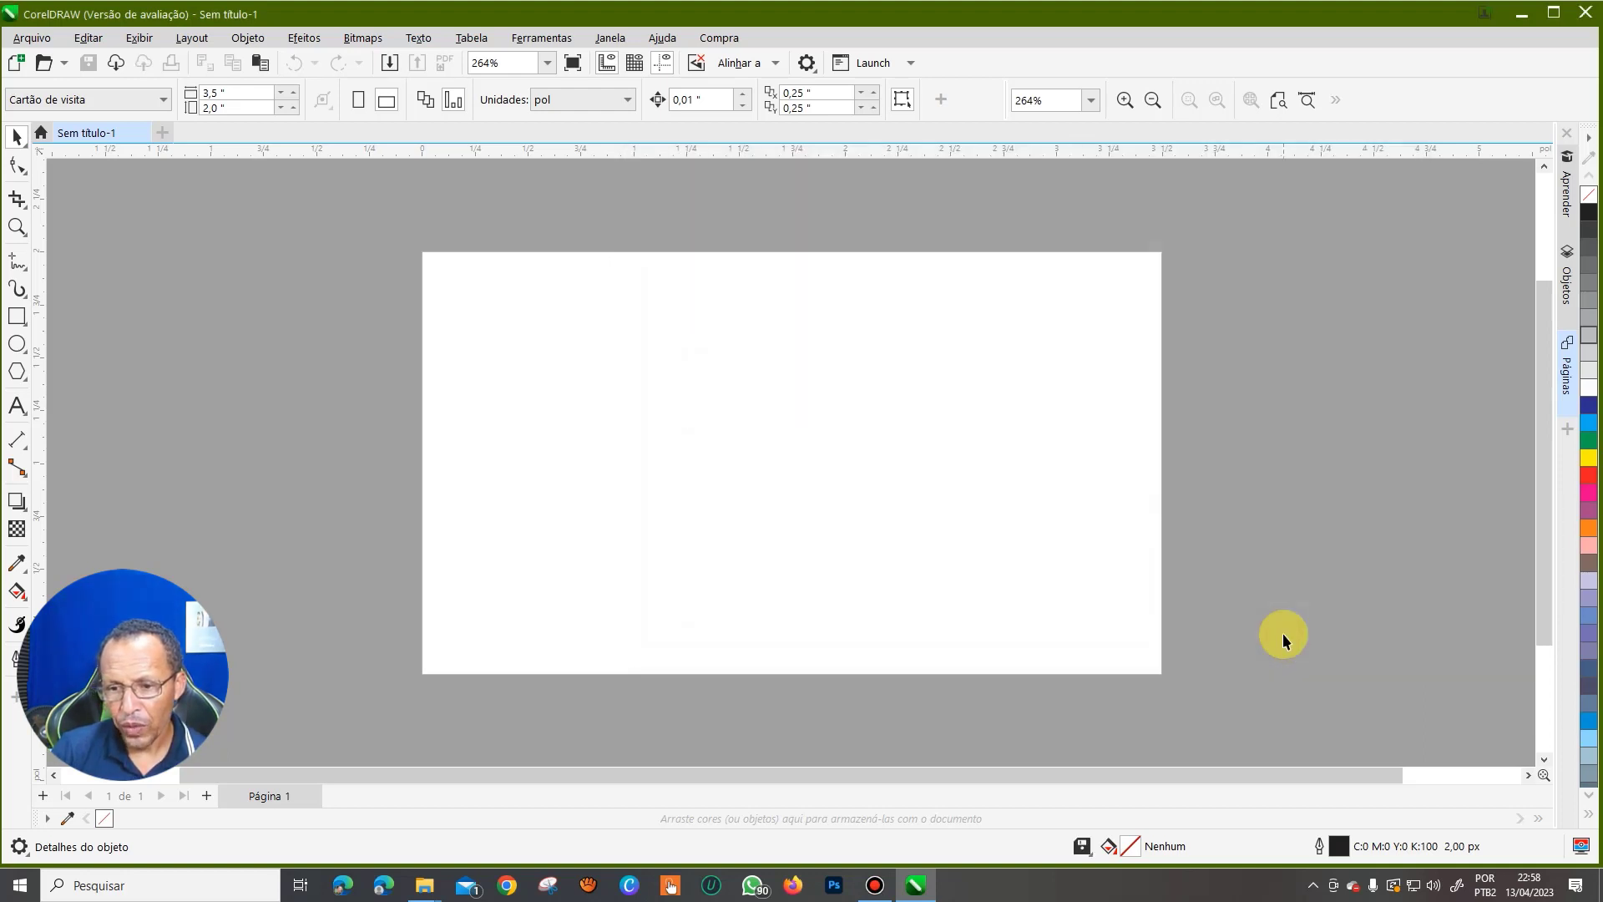
- Cover the whole card with a blue-filled rectangle and save
double_click(16, 315)
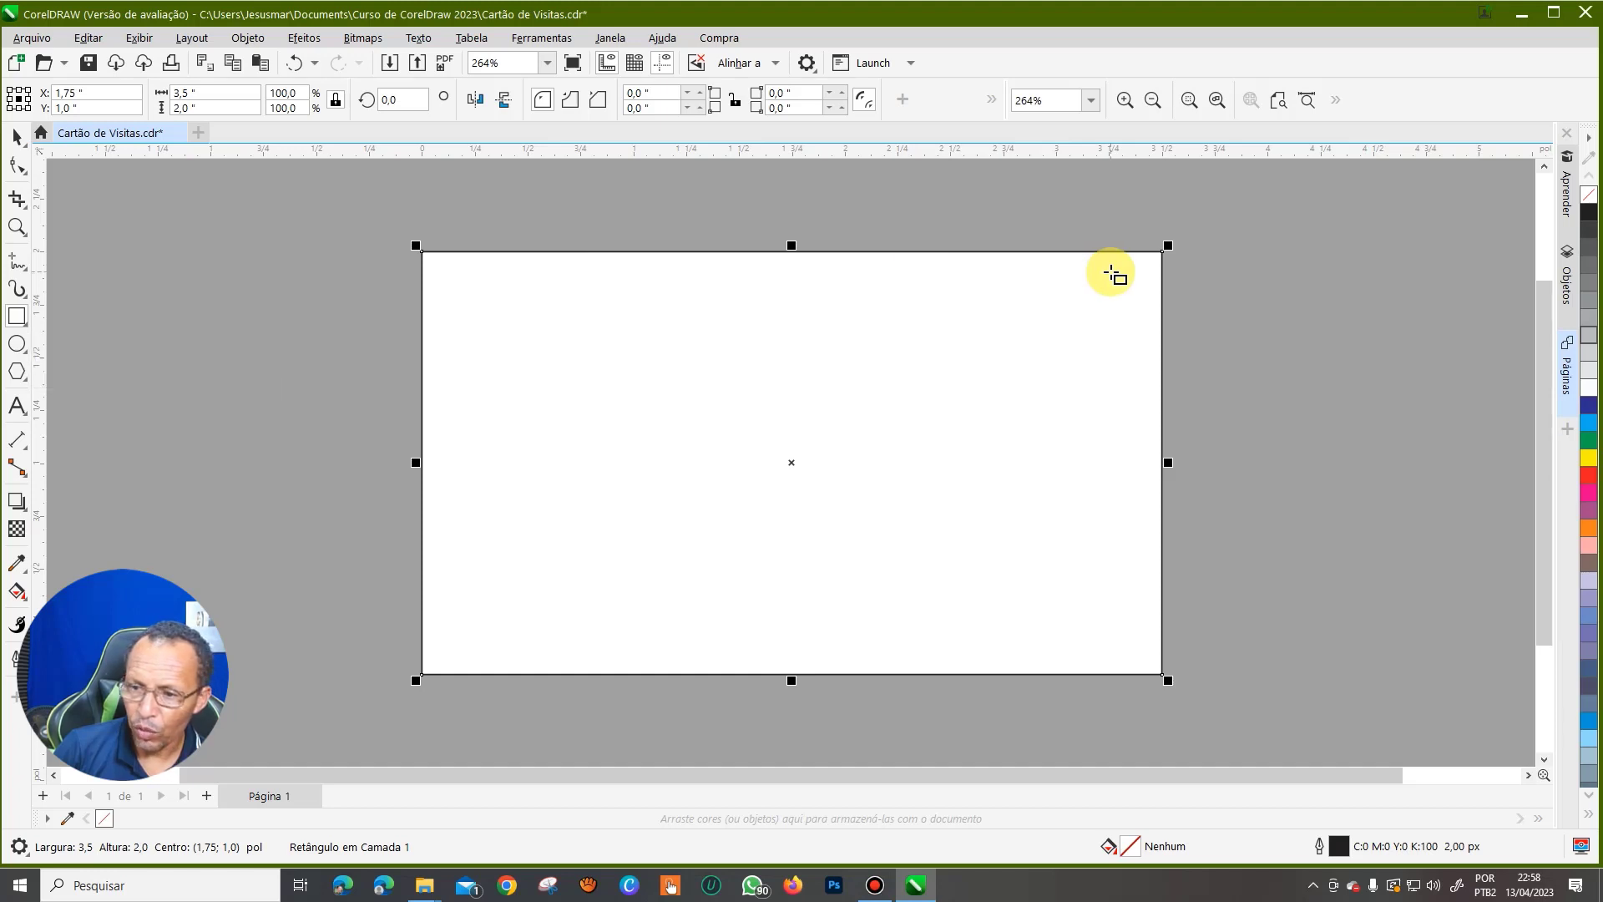
click(1591, 418)
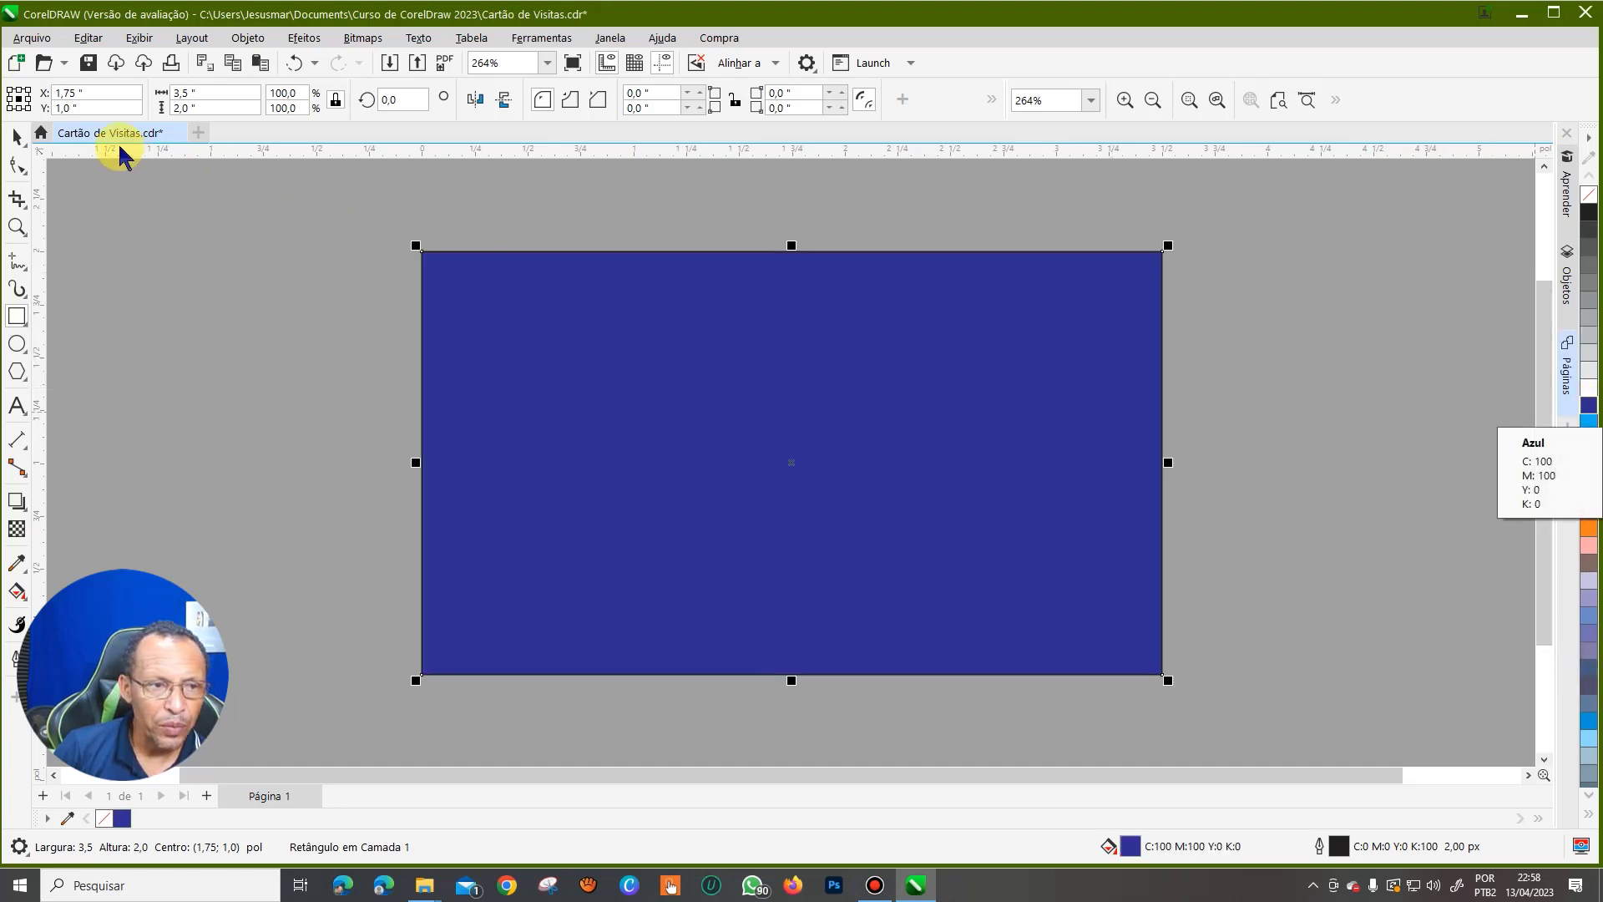
click(274, 305)
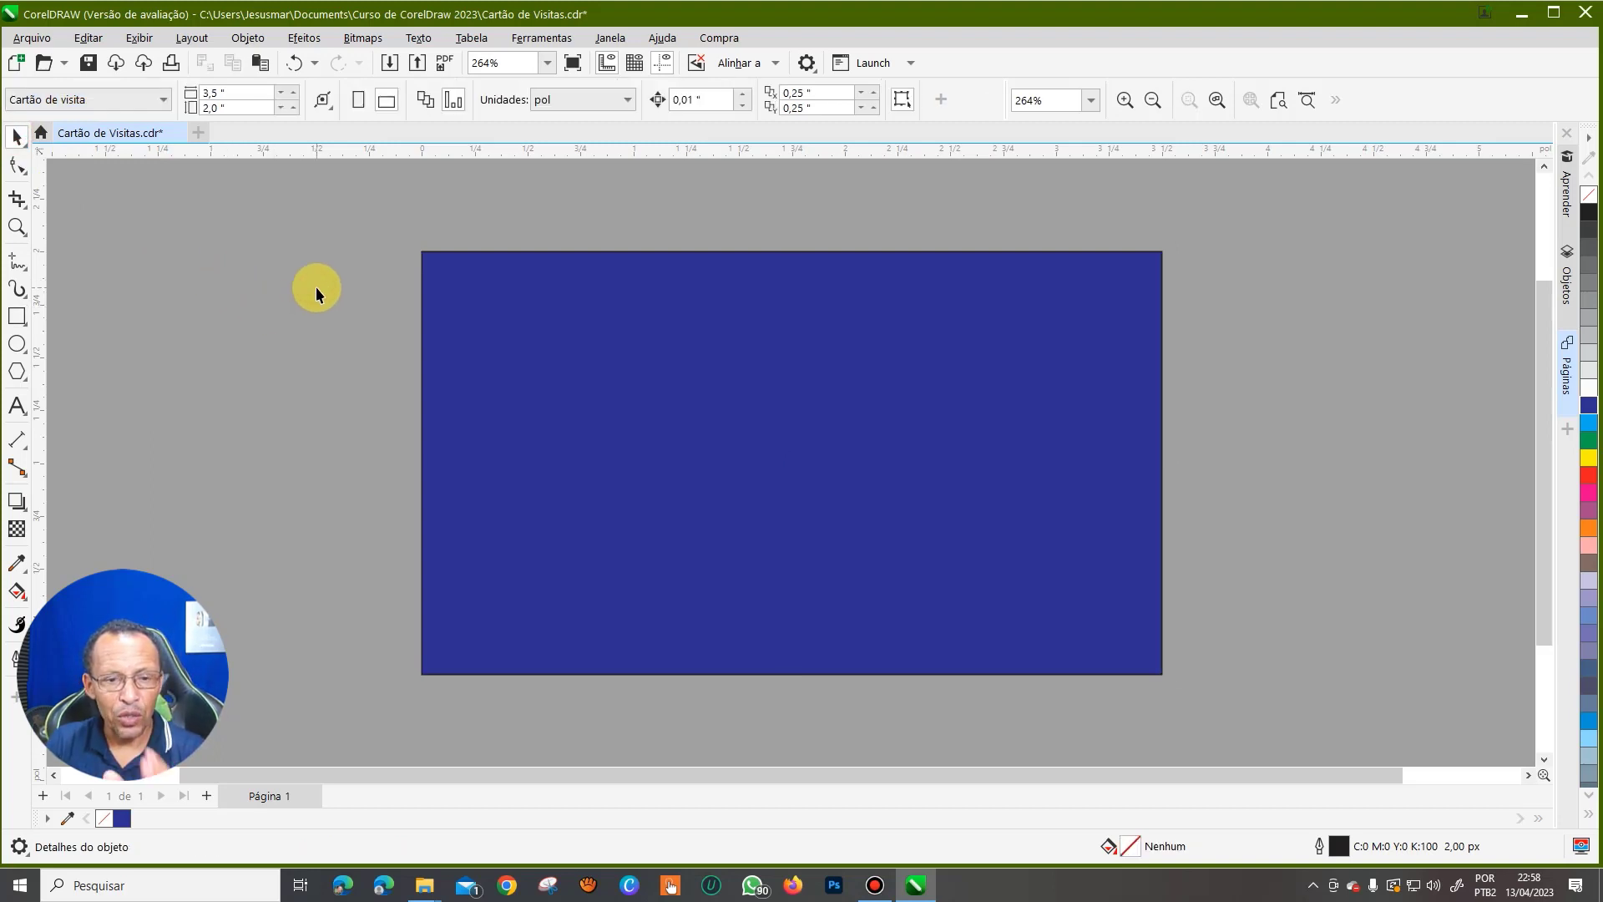
click(88, 60)
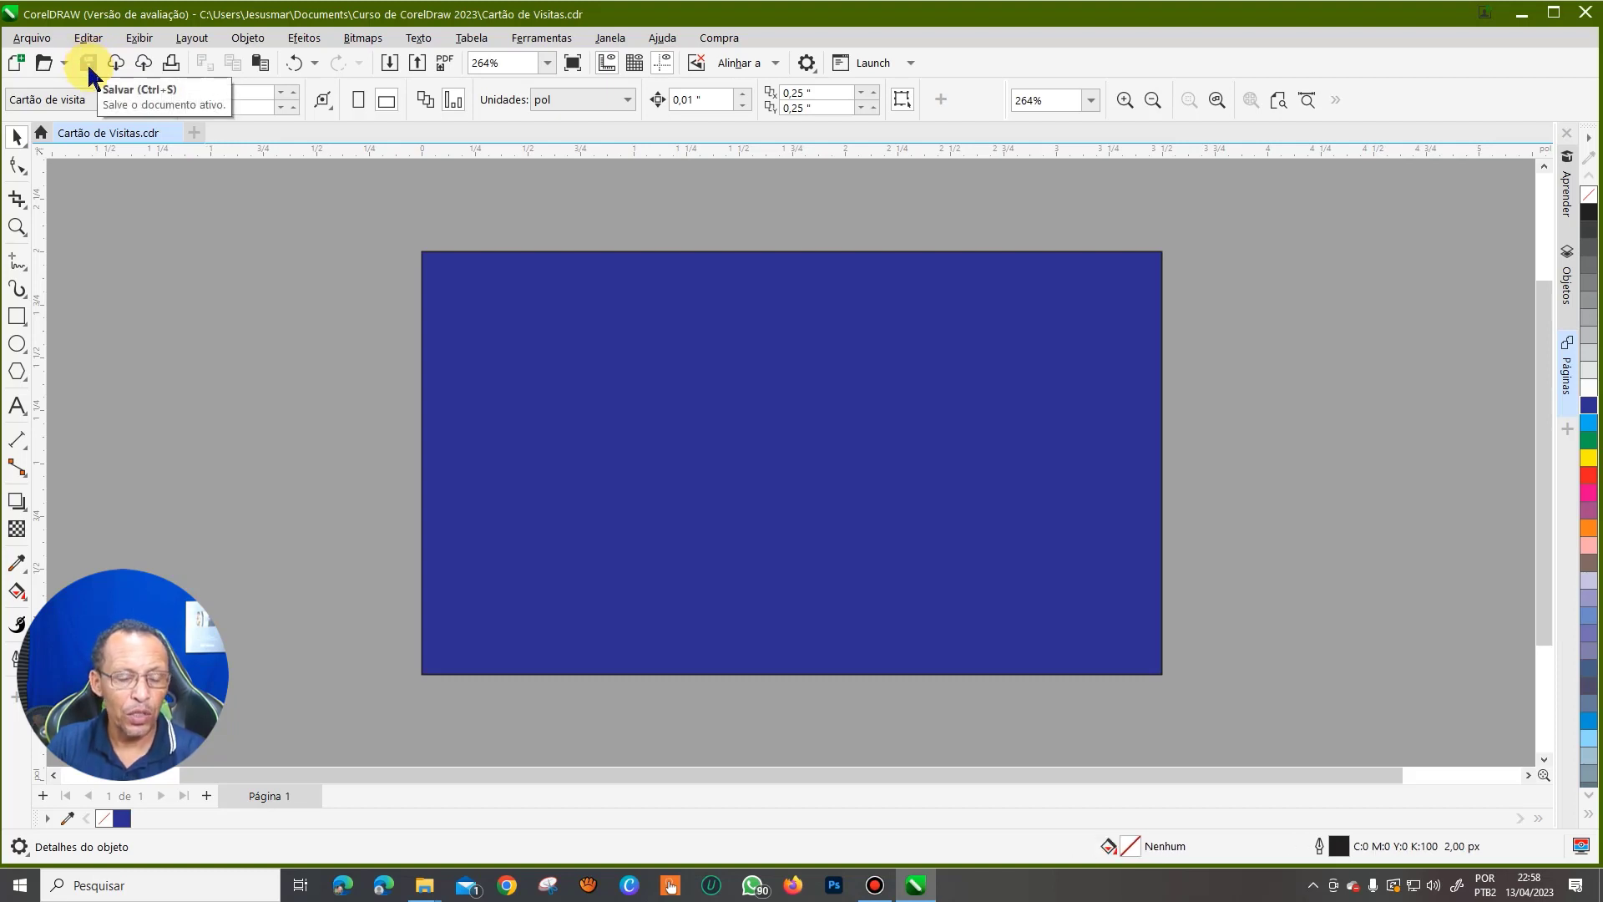
- Draw a red octagon in the centre of the blue card
click(17, 371)
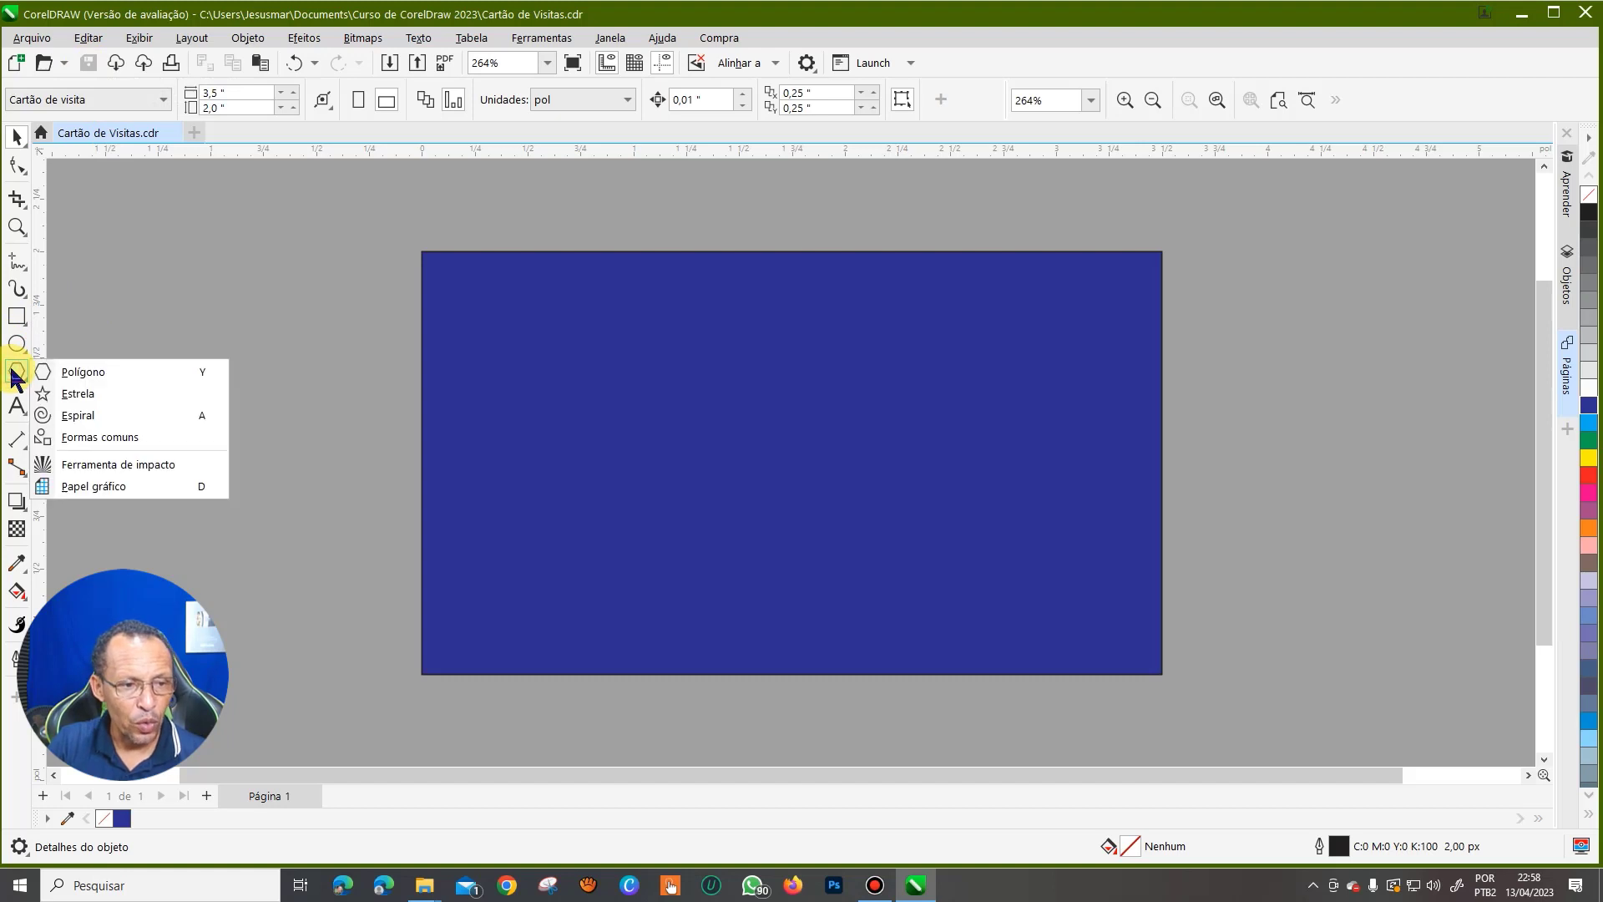
click(55, 372)
drag(624, 329, 879, 558)
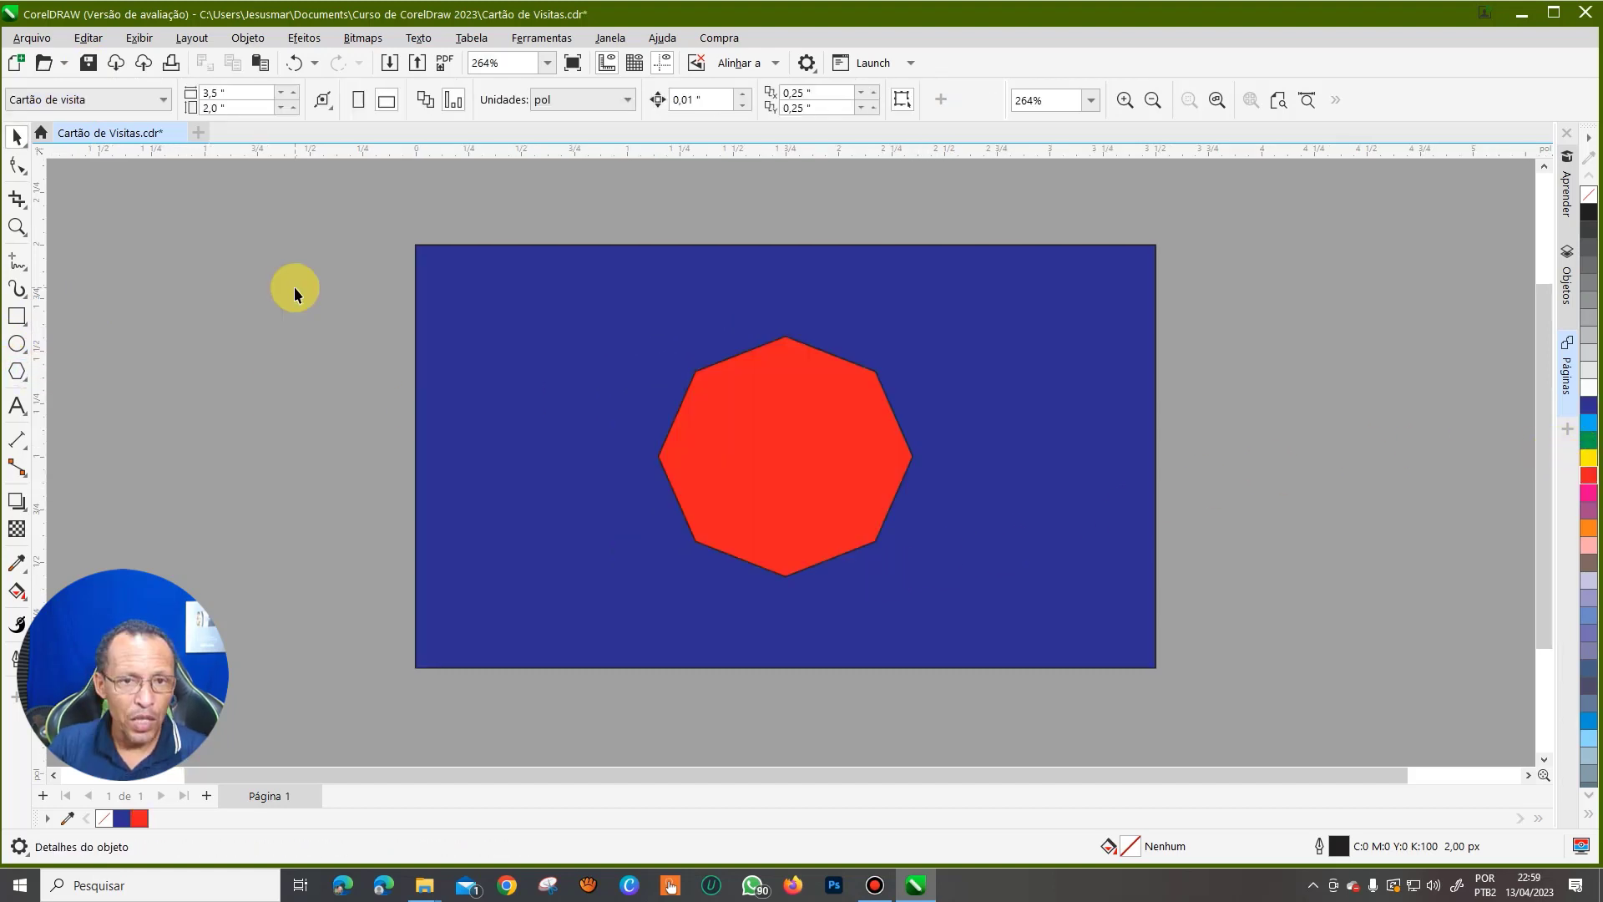
click(552, 39)
mouse_move(589, 62)
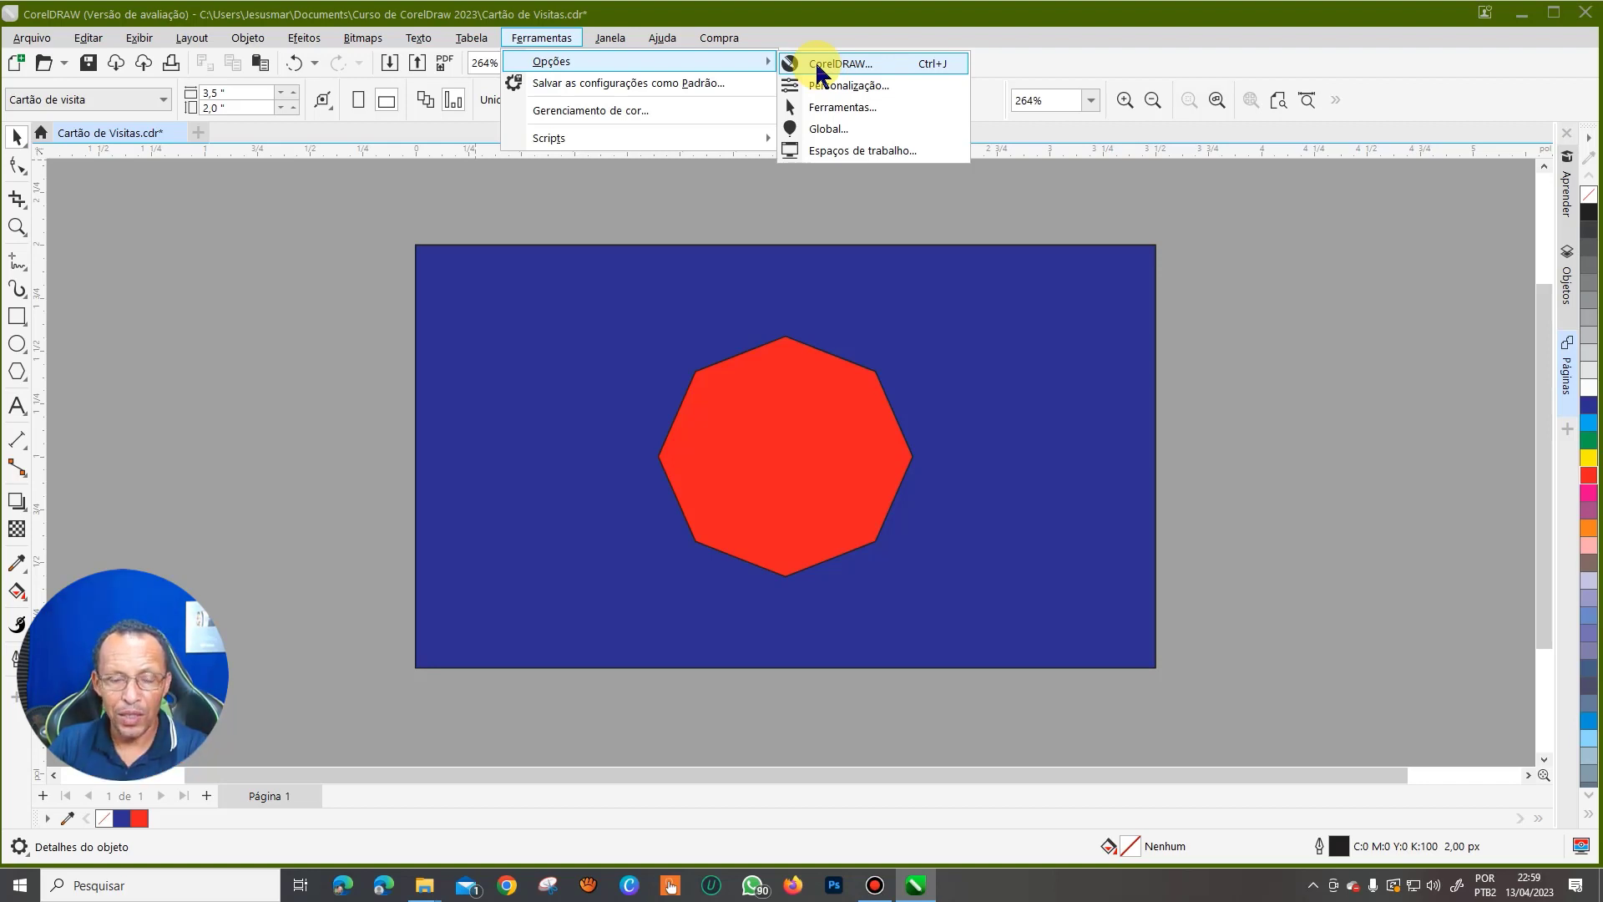
- Save the design as a CorelDRAW template named Cartão de Visitas
click(1274, 359)
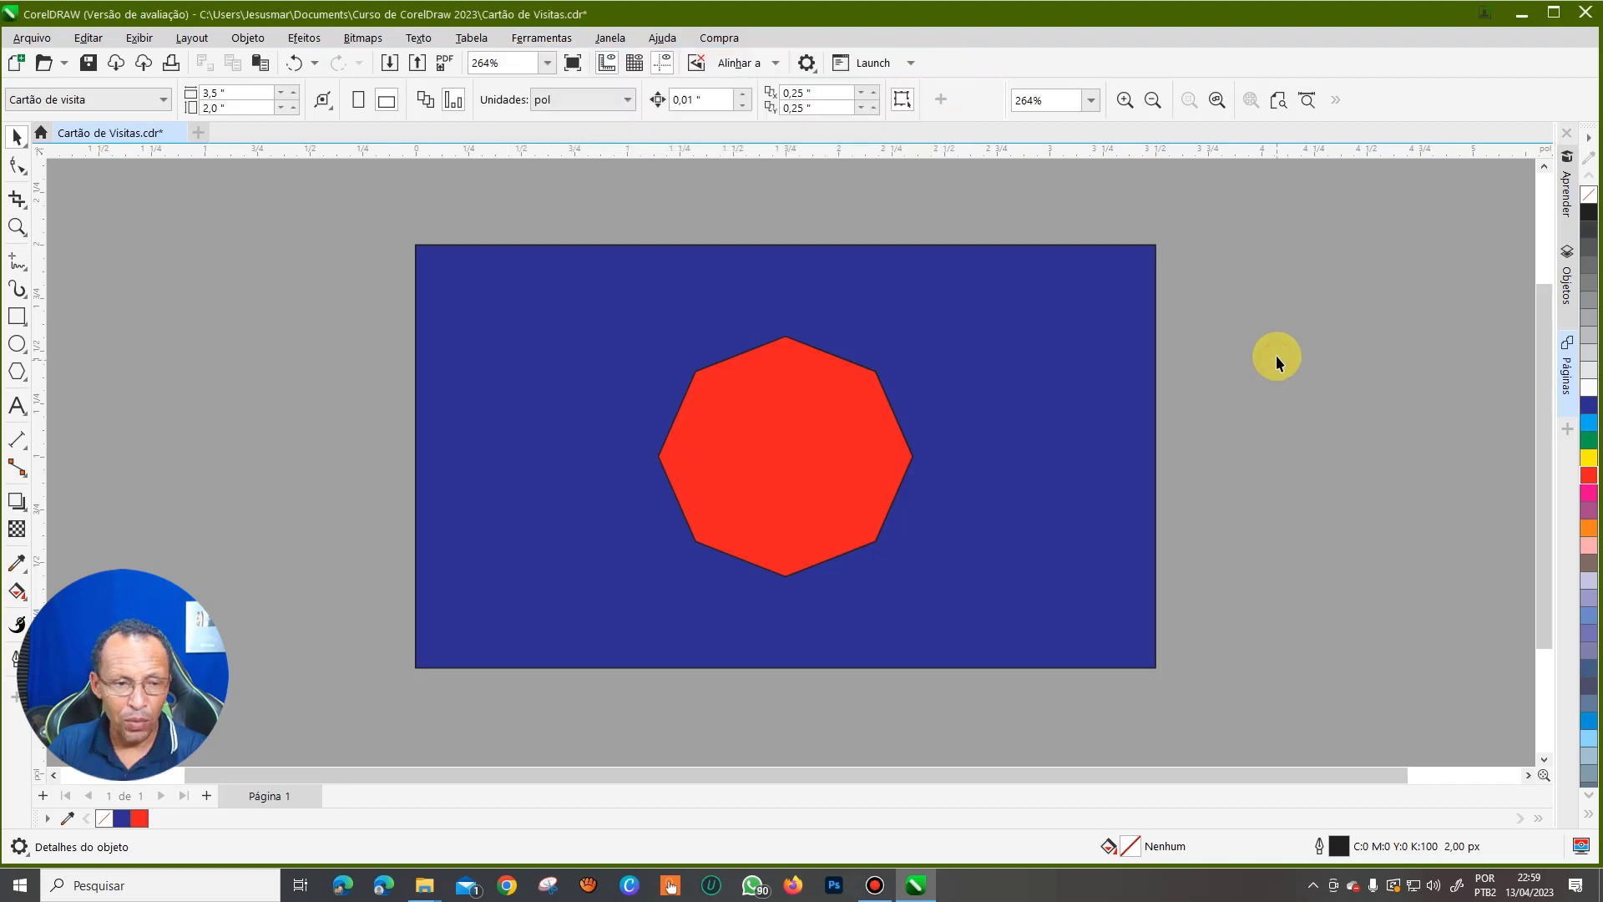
click(37, 40)
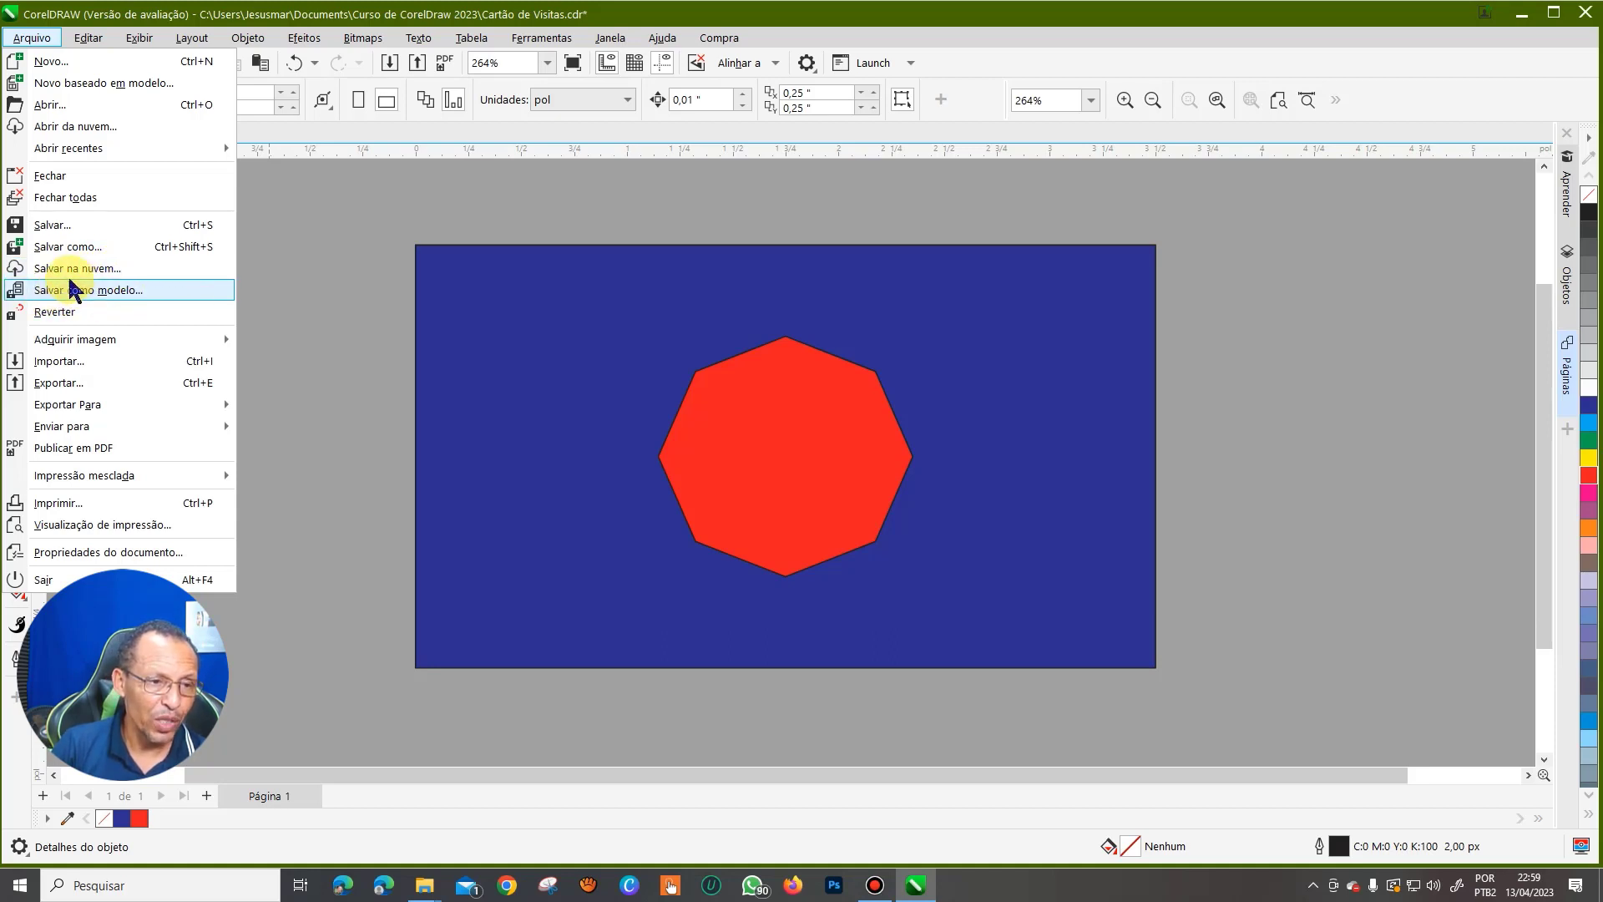
click(77, 290)
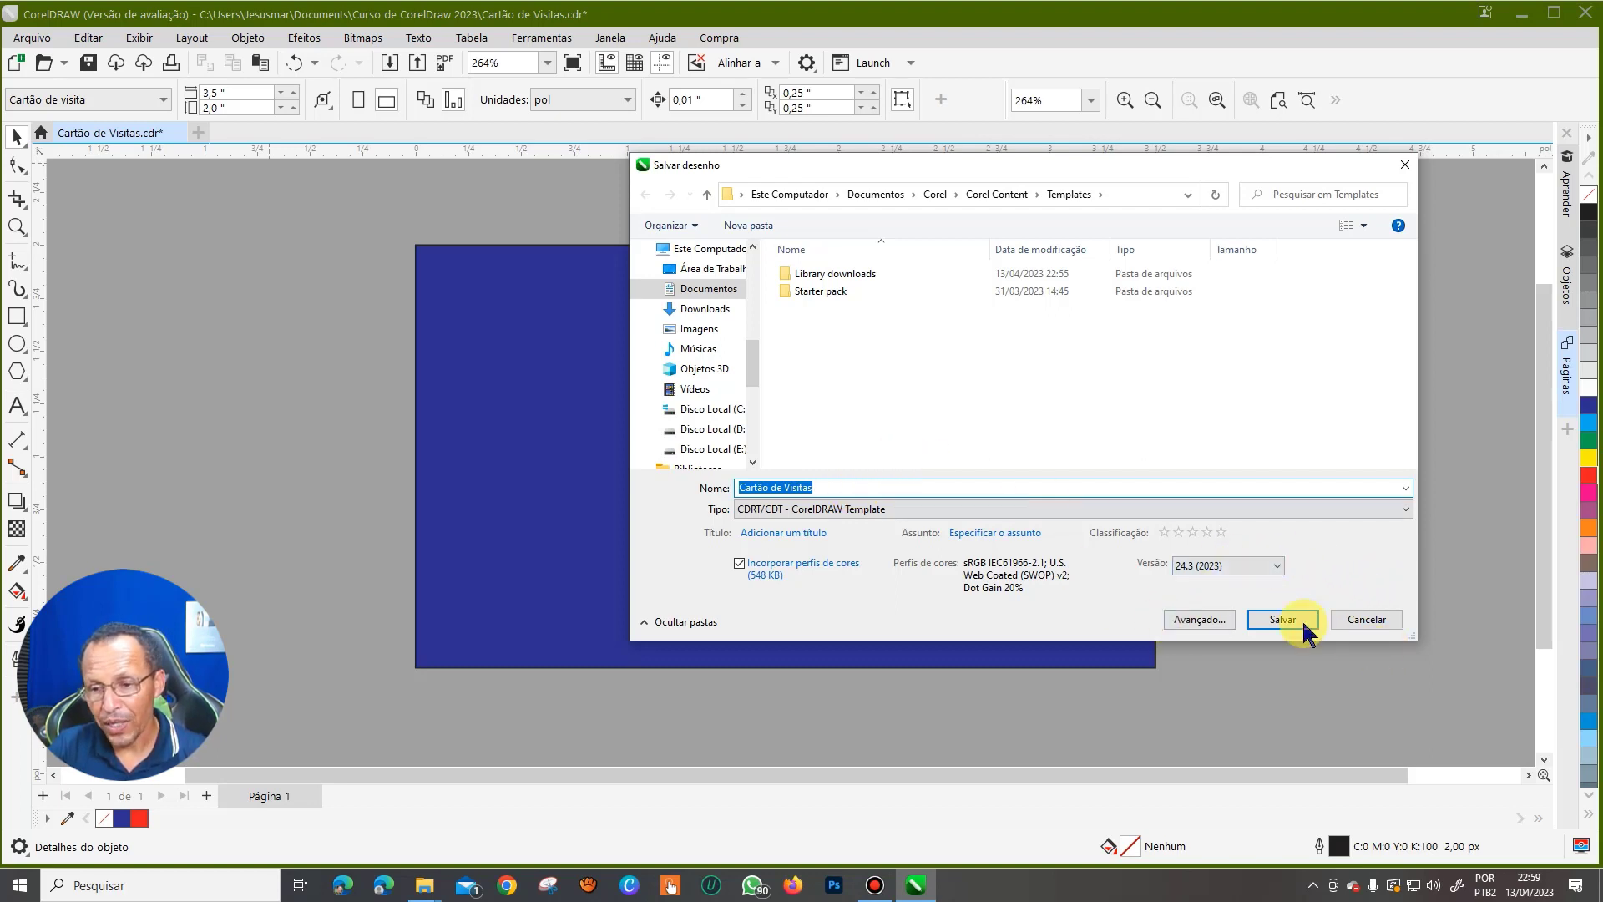
click(1343, 618)
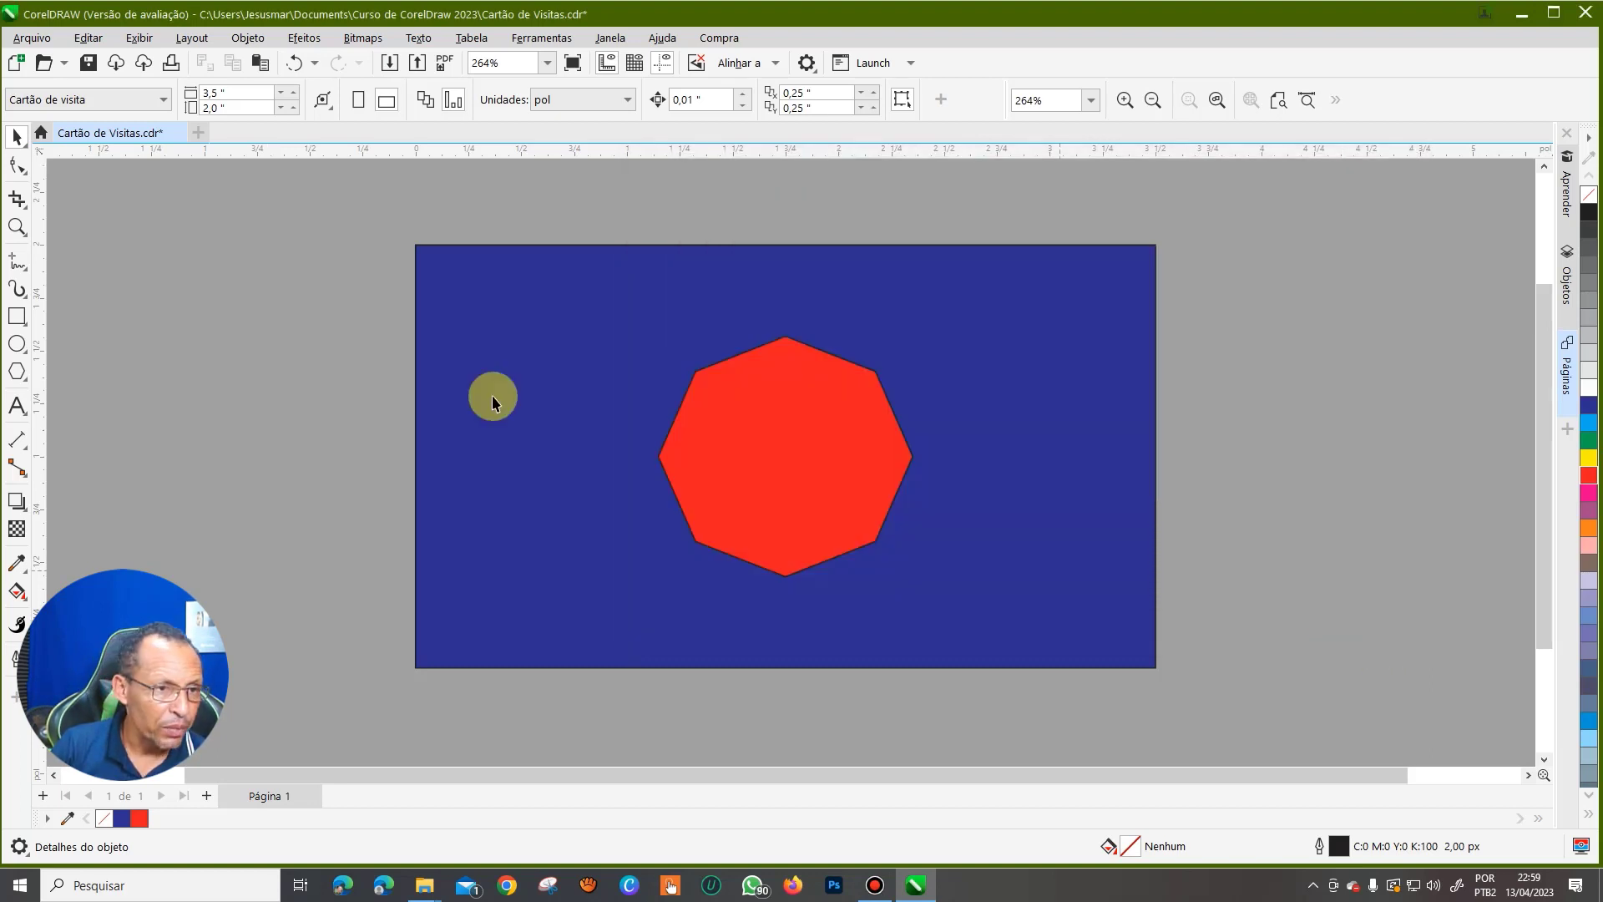
- Show the Arquivo menu with its template and Reverter commands
click(30, 38)
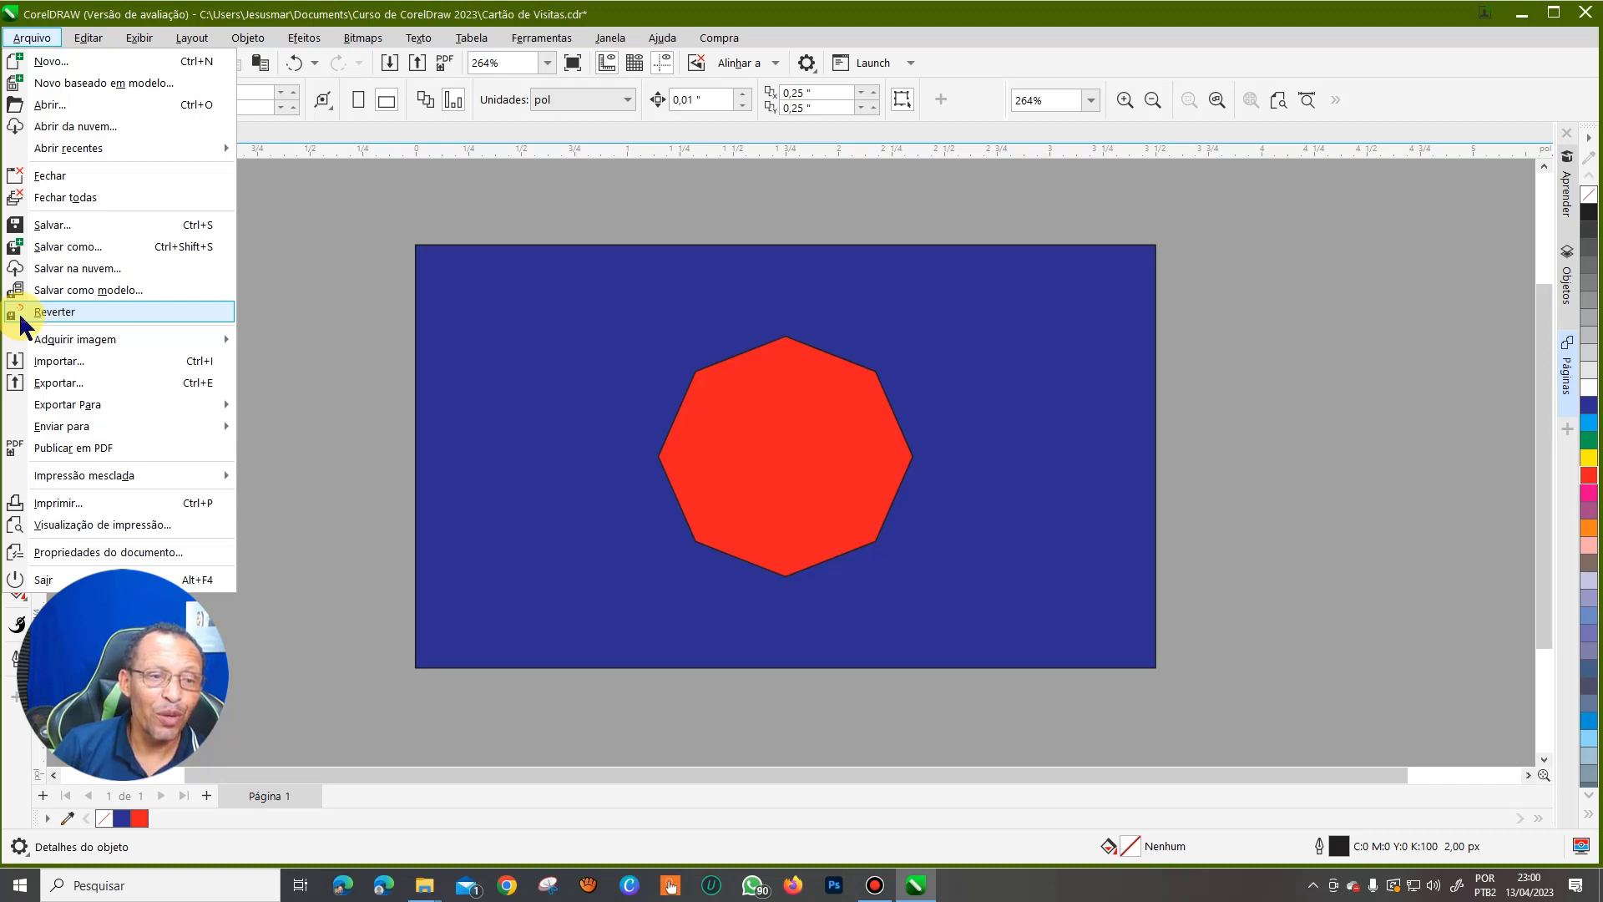
- Draw a white-filled circle to the right of the red octagon and save
click(363, 341)
click(801, 427)
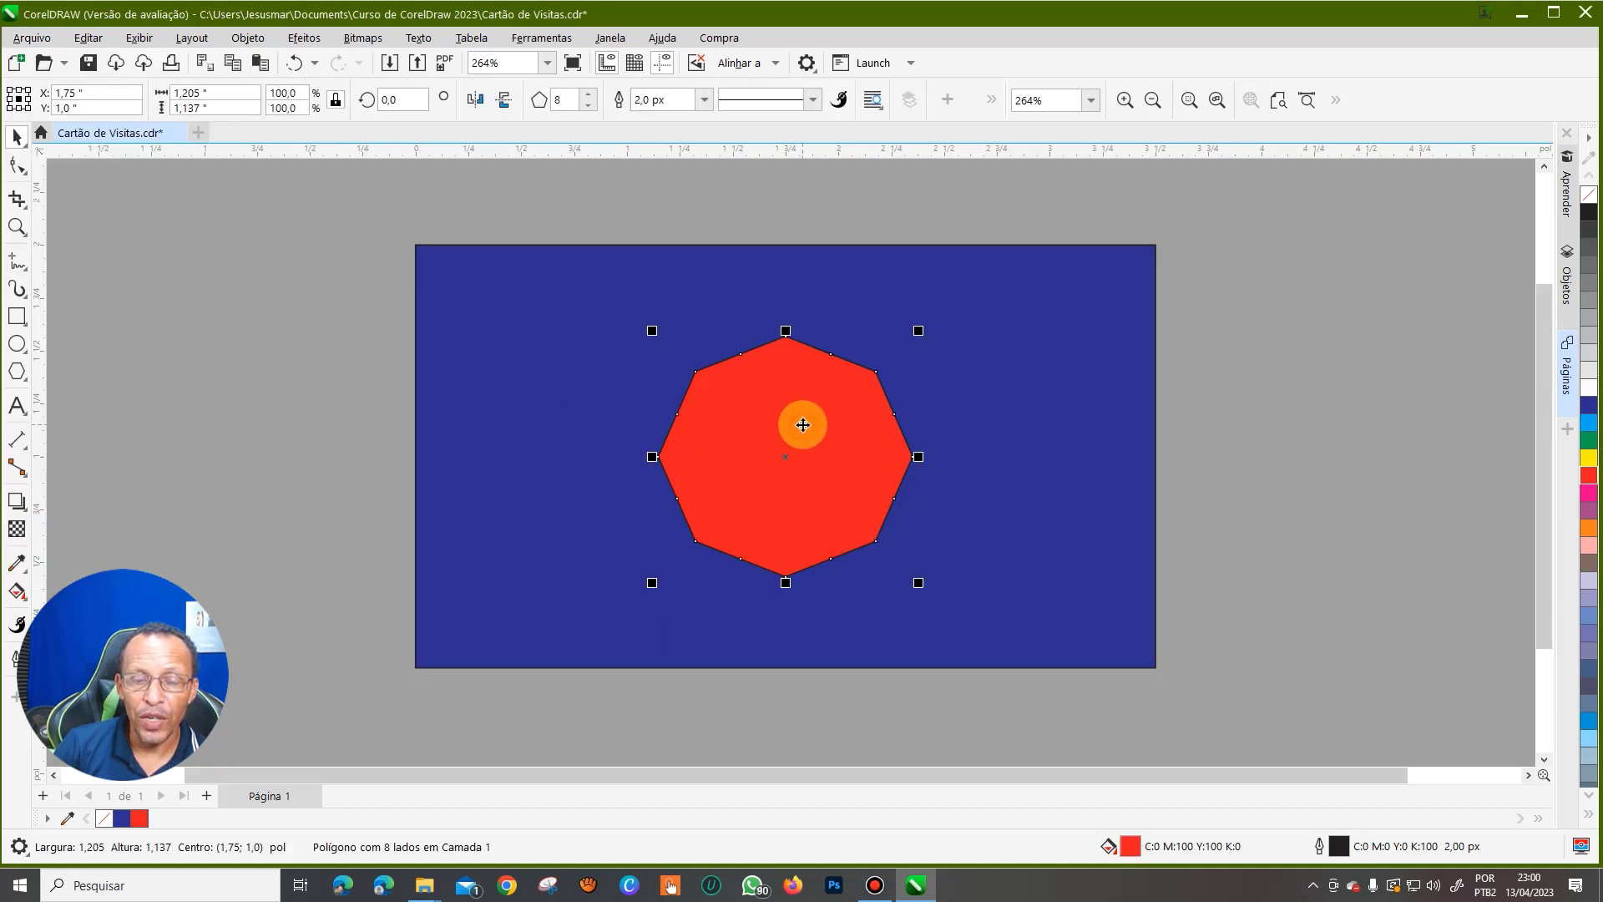
scroll(802, 425, up, 3)
scroll(802, 425, down, 2)
scroll(802, 425, down, 2)
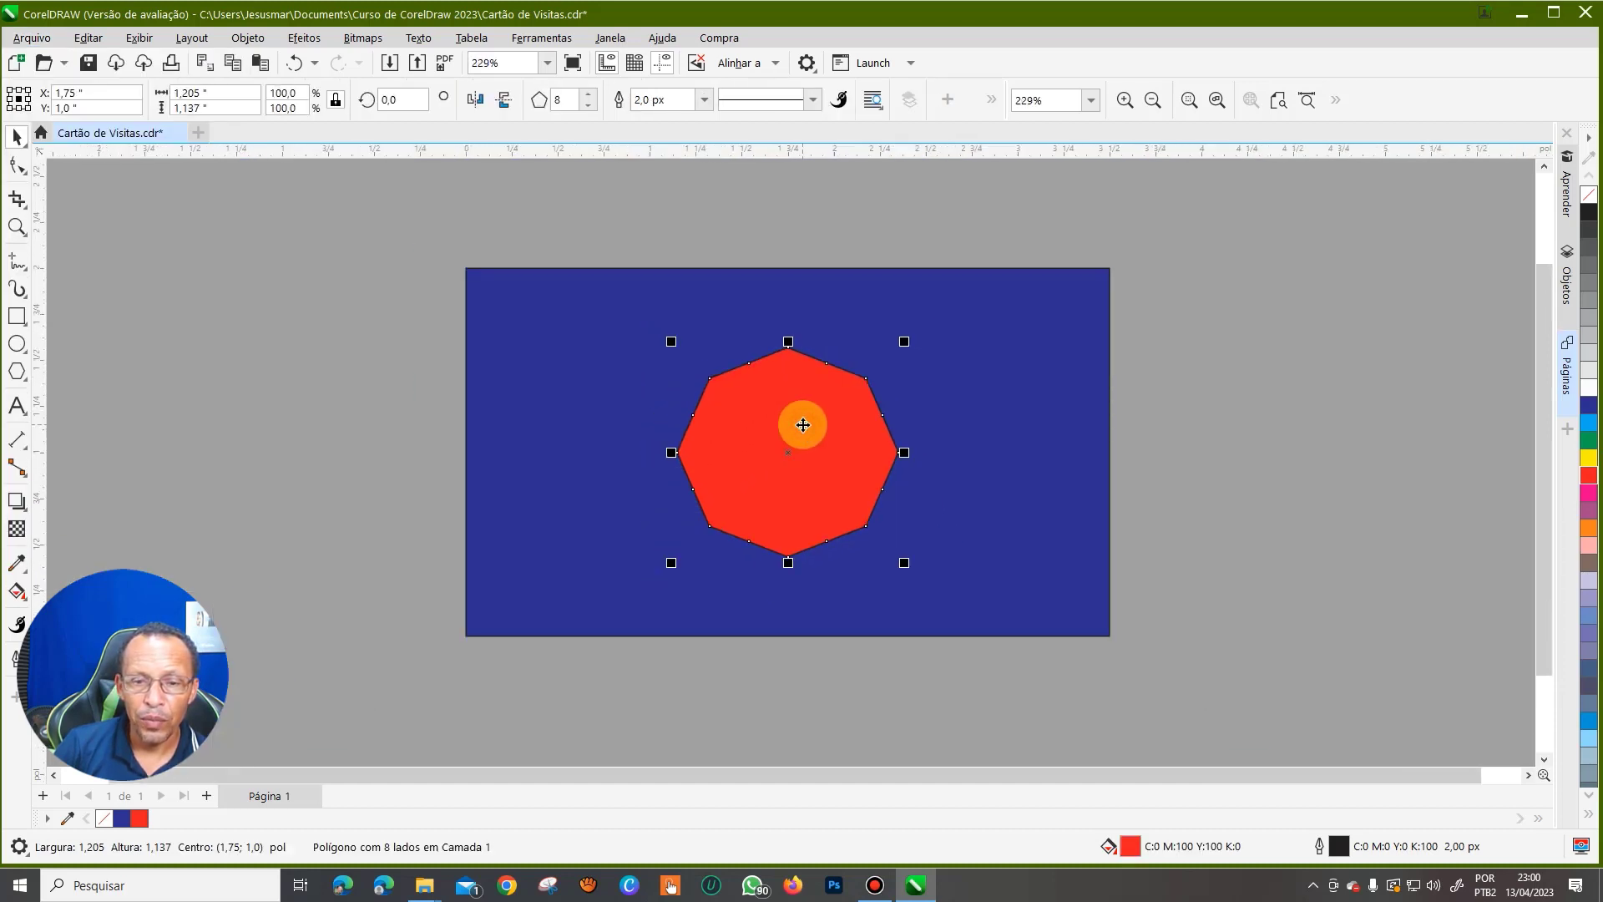
click(17, 344)
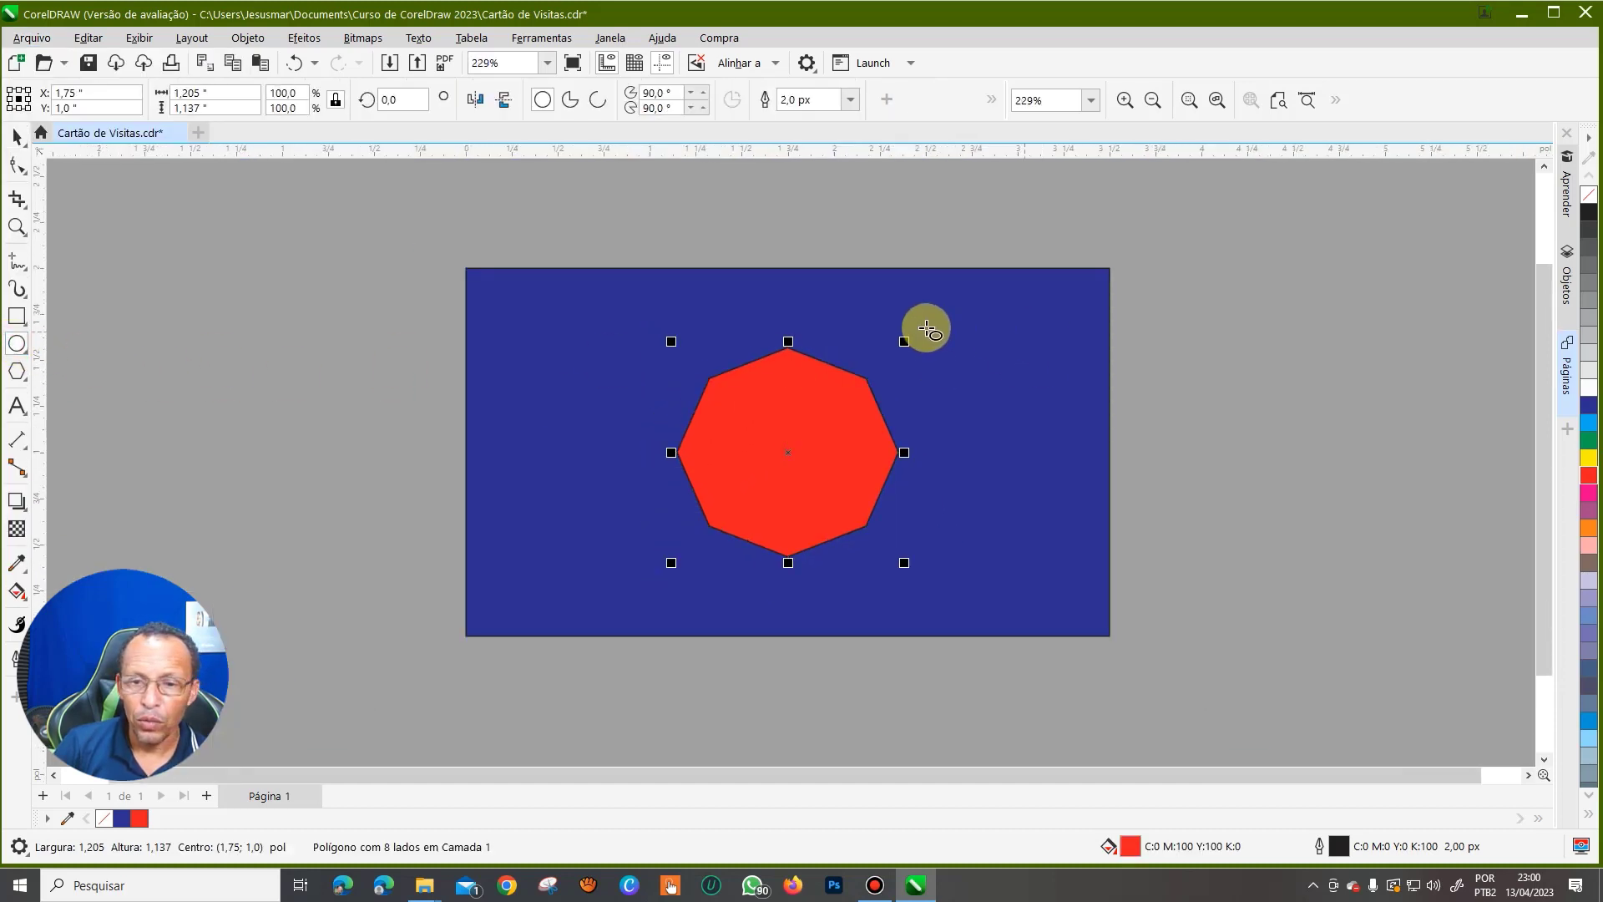
drag(914, 349, 1069, 509)
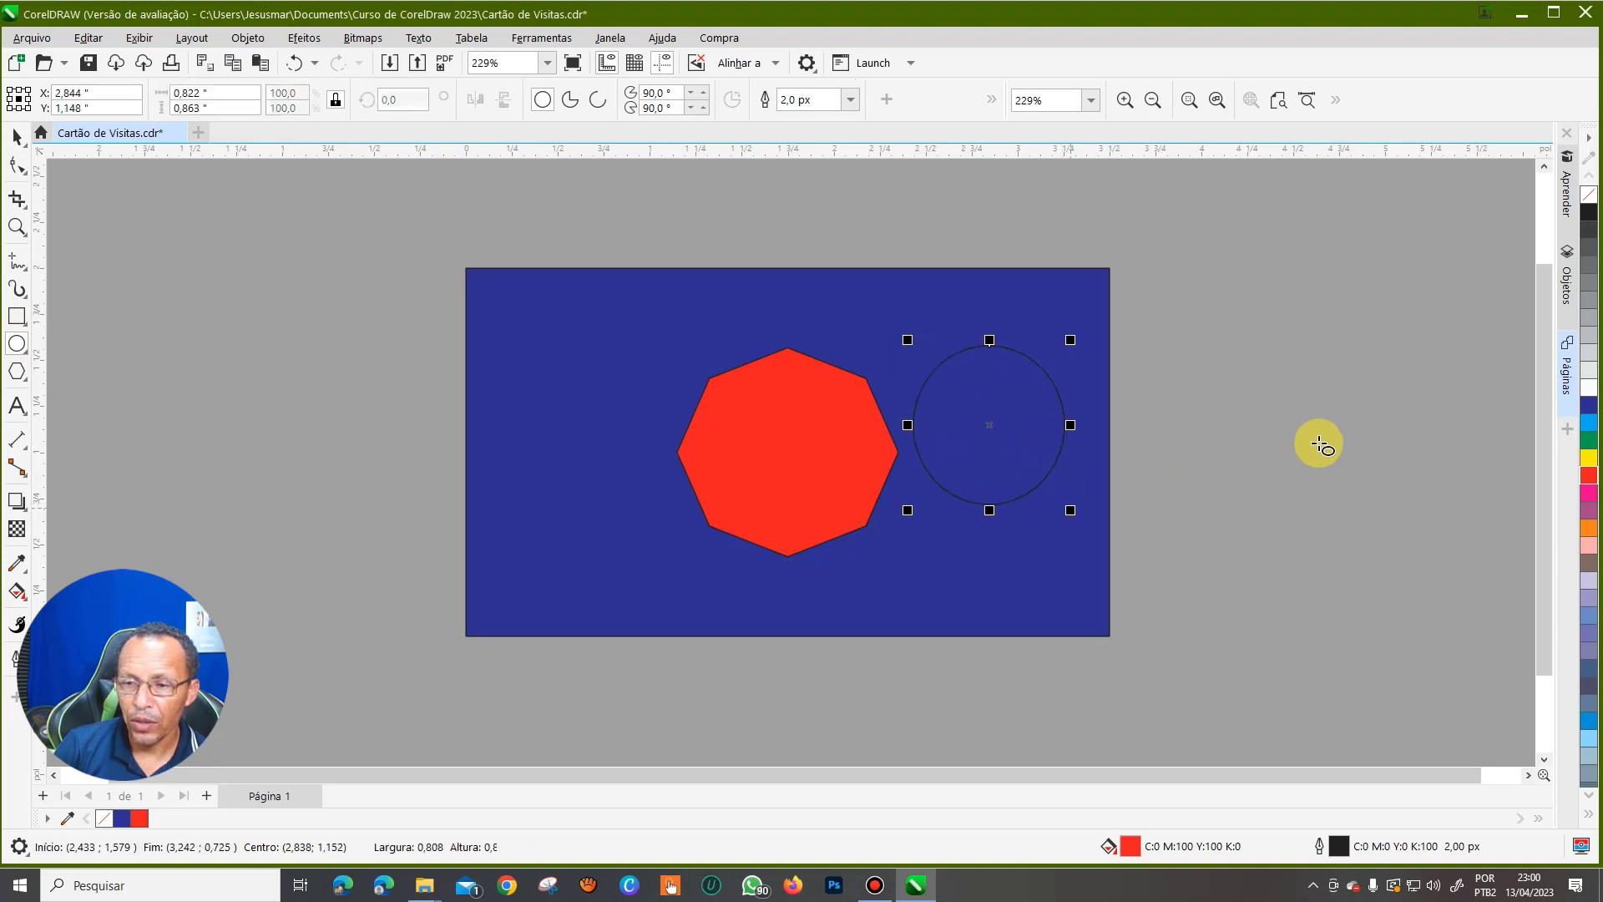
click(1586, 376)
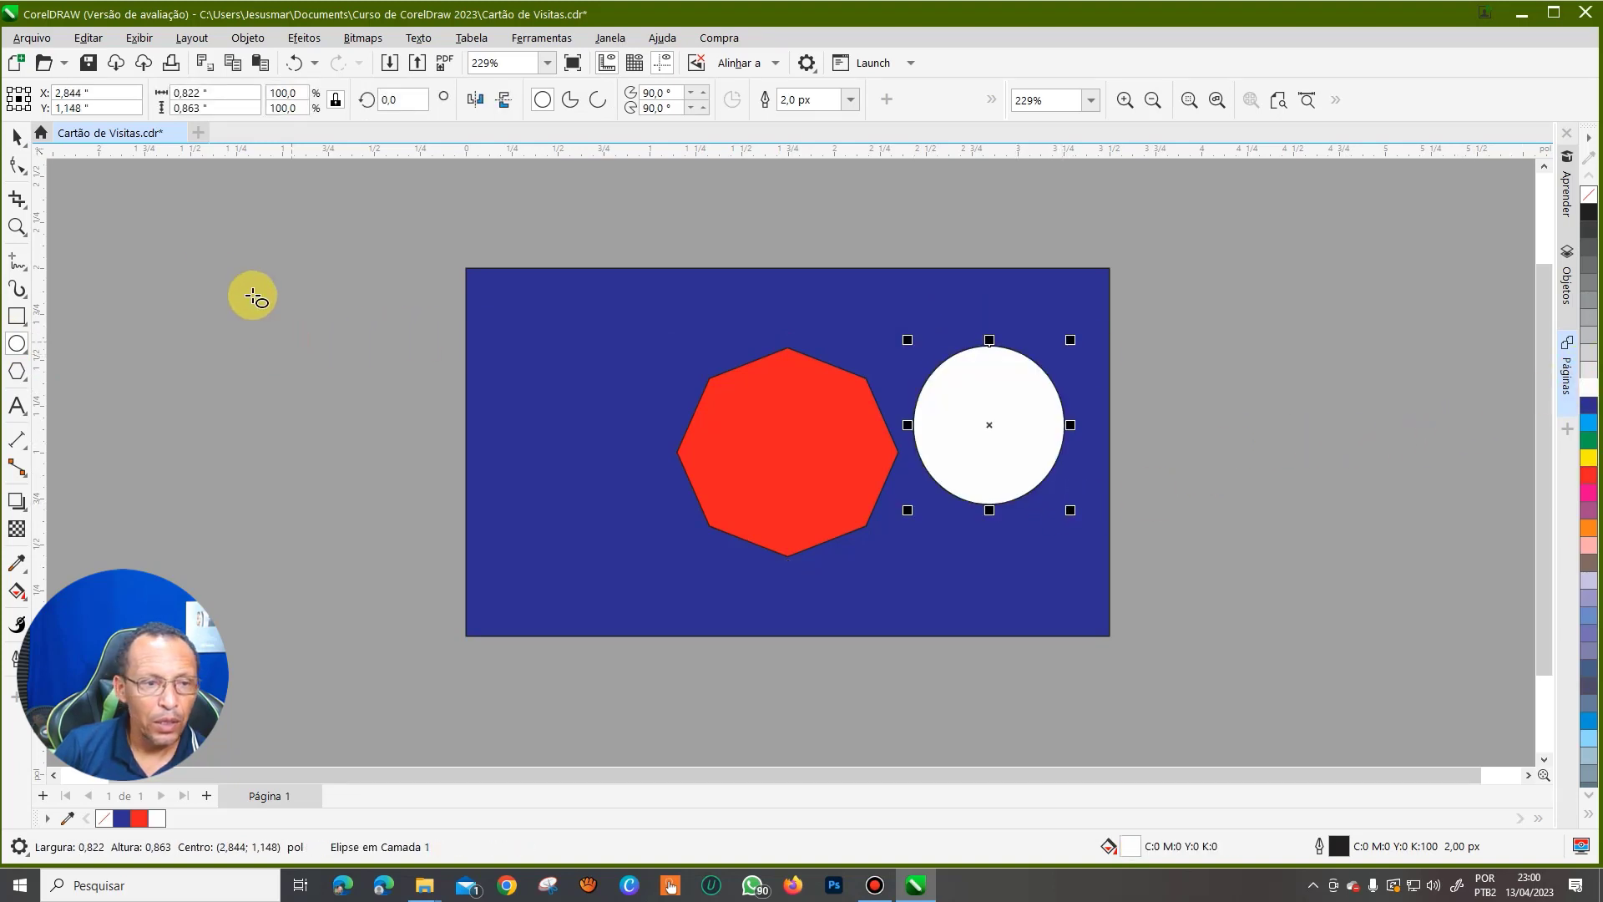
click(89, 63)
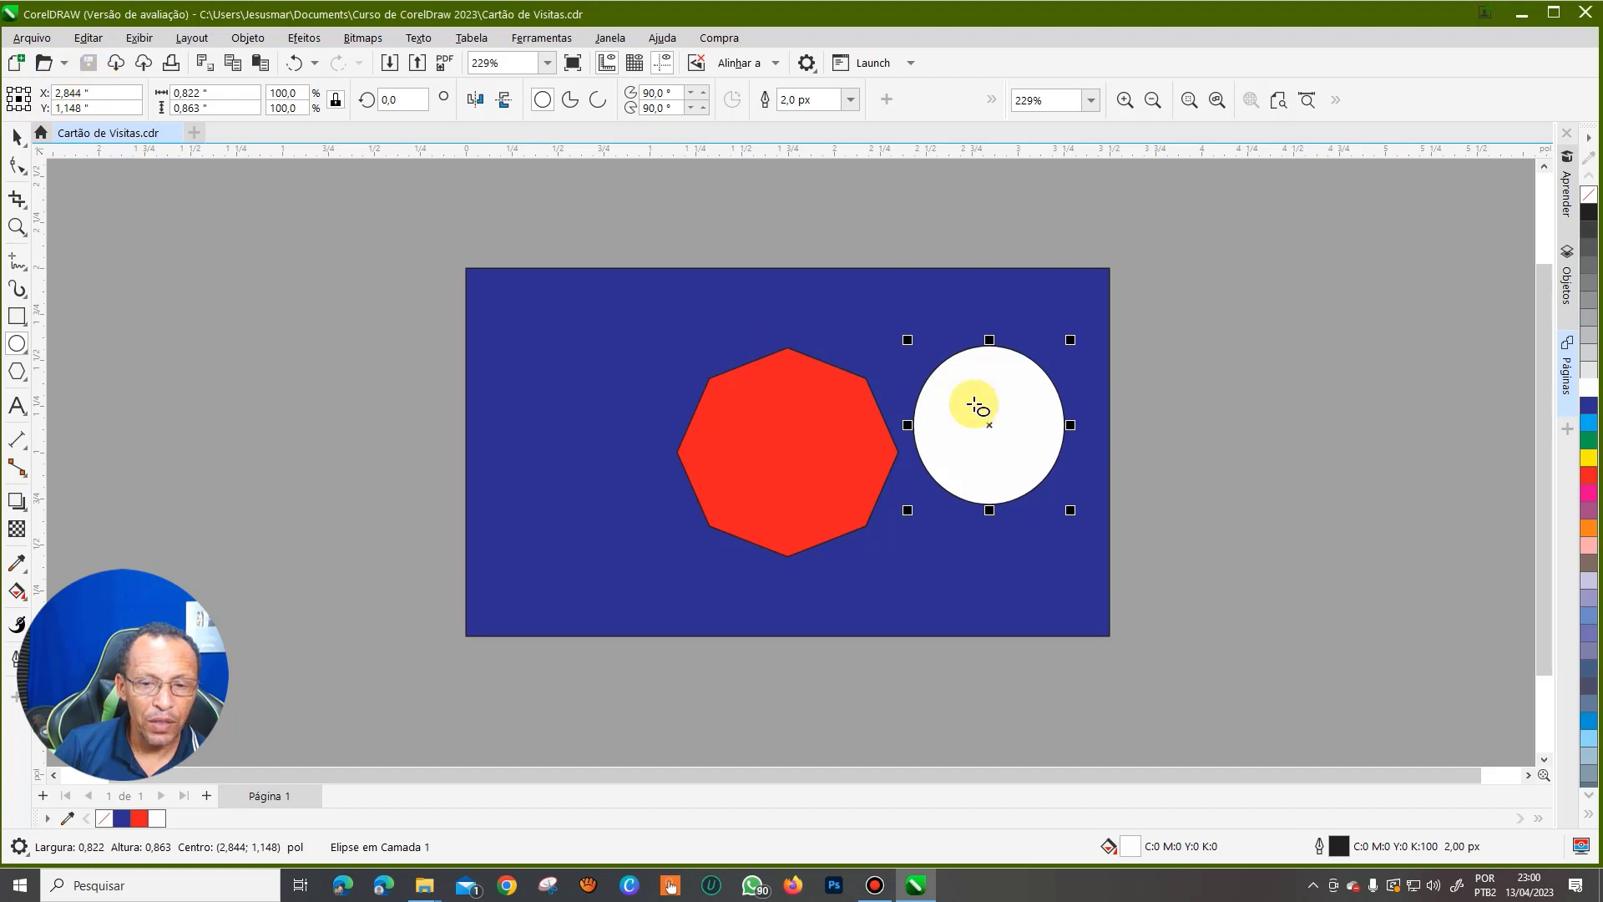
- Select the octagon and circle, then undo an accidental nudge of the blue background
scroll(994, 450, up, 1)
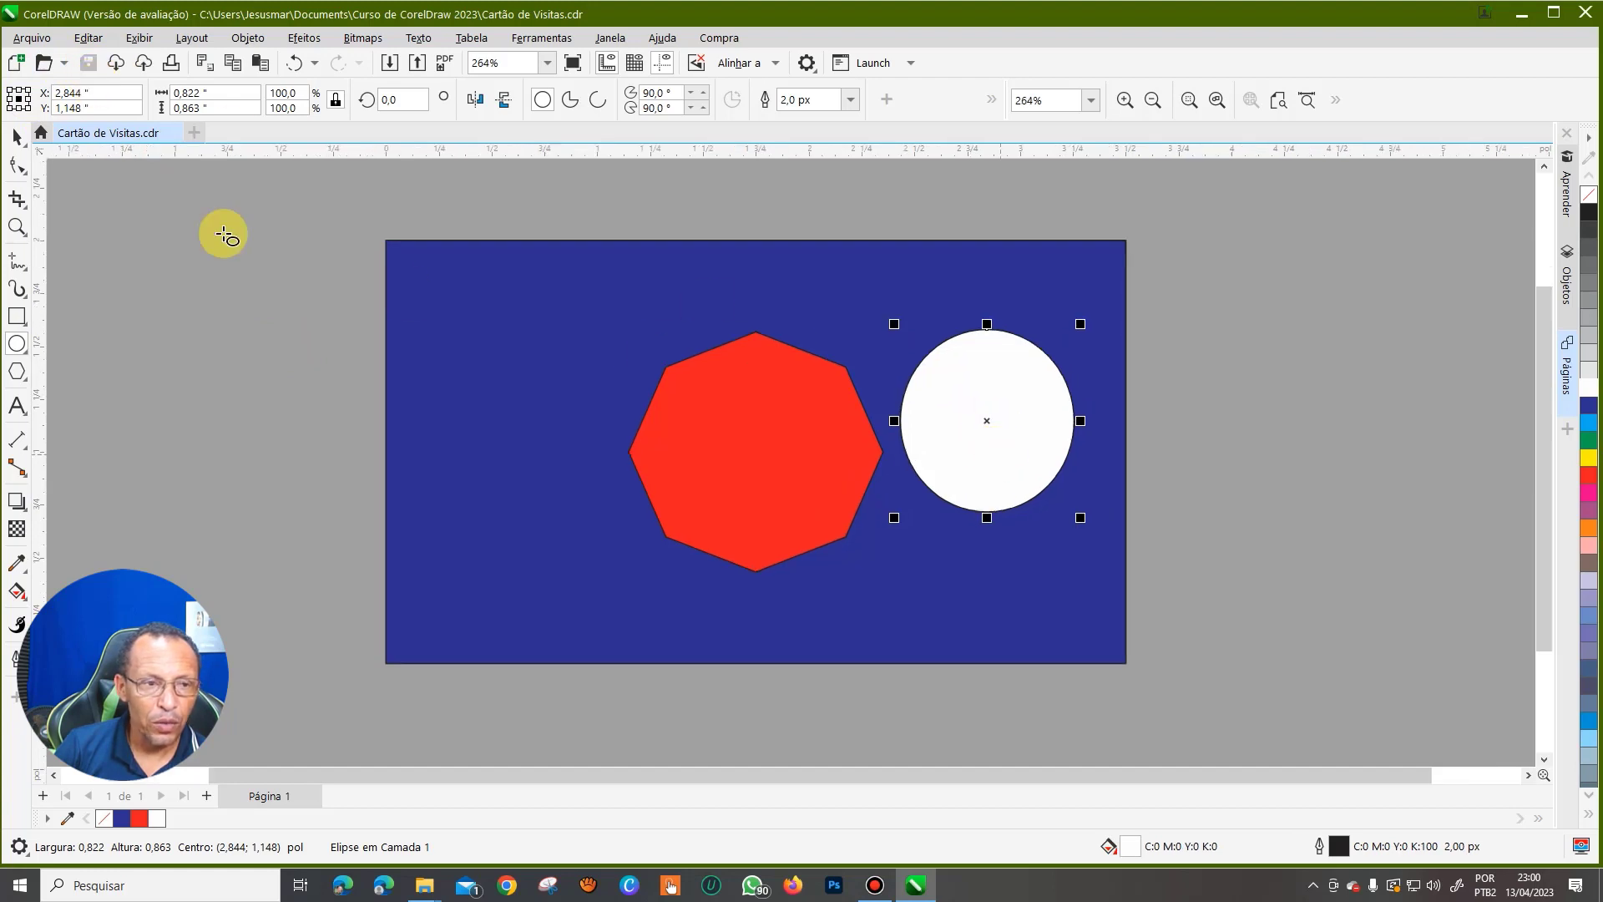
click(237, 301)
click(807, 445)
click(998, 431)
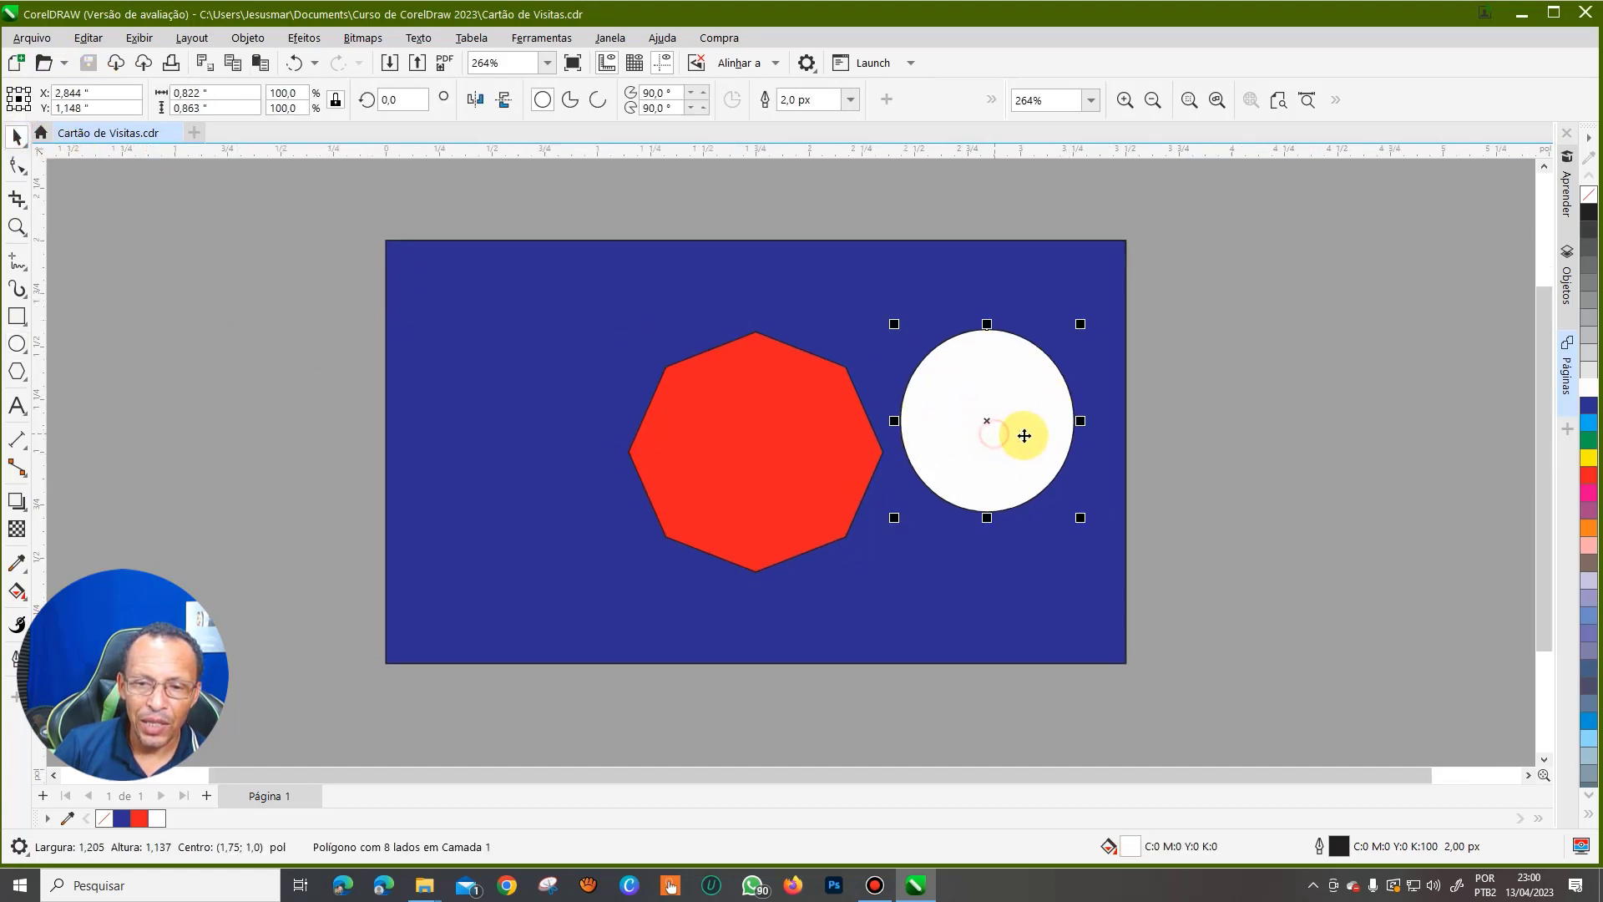
drag(1096, 427, 1102, 418)
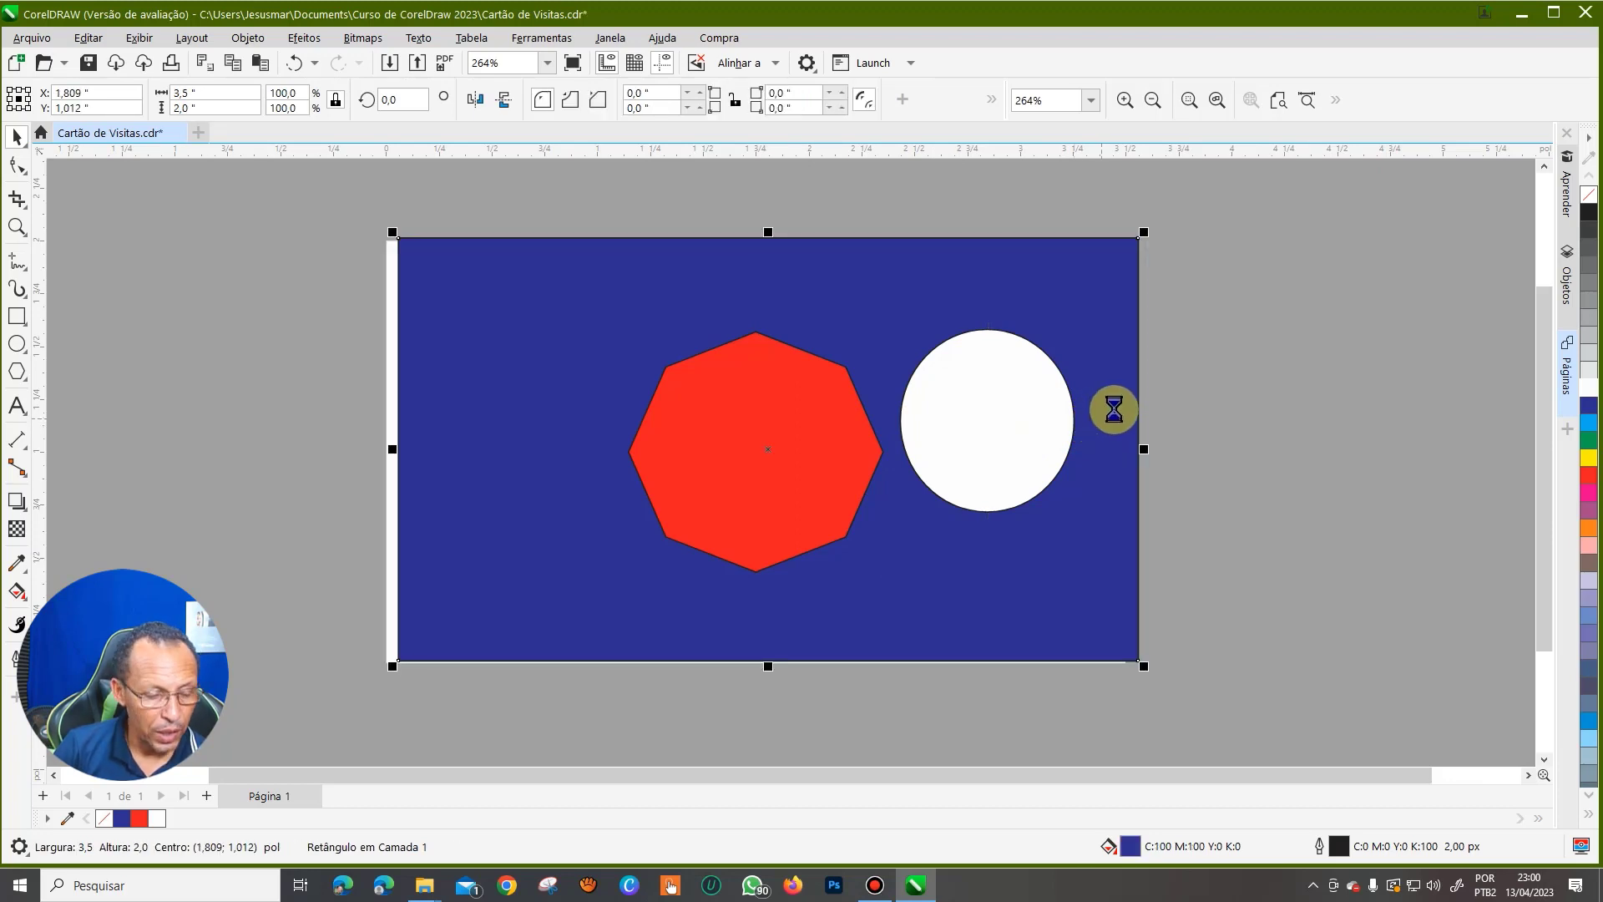
key(ctrl+z)
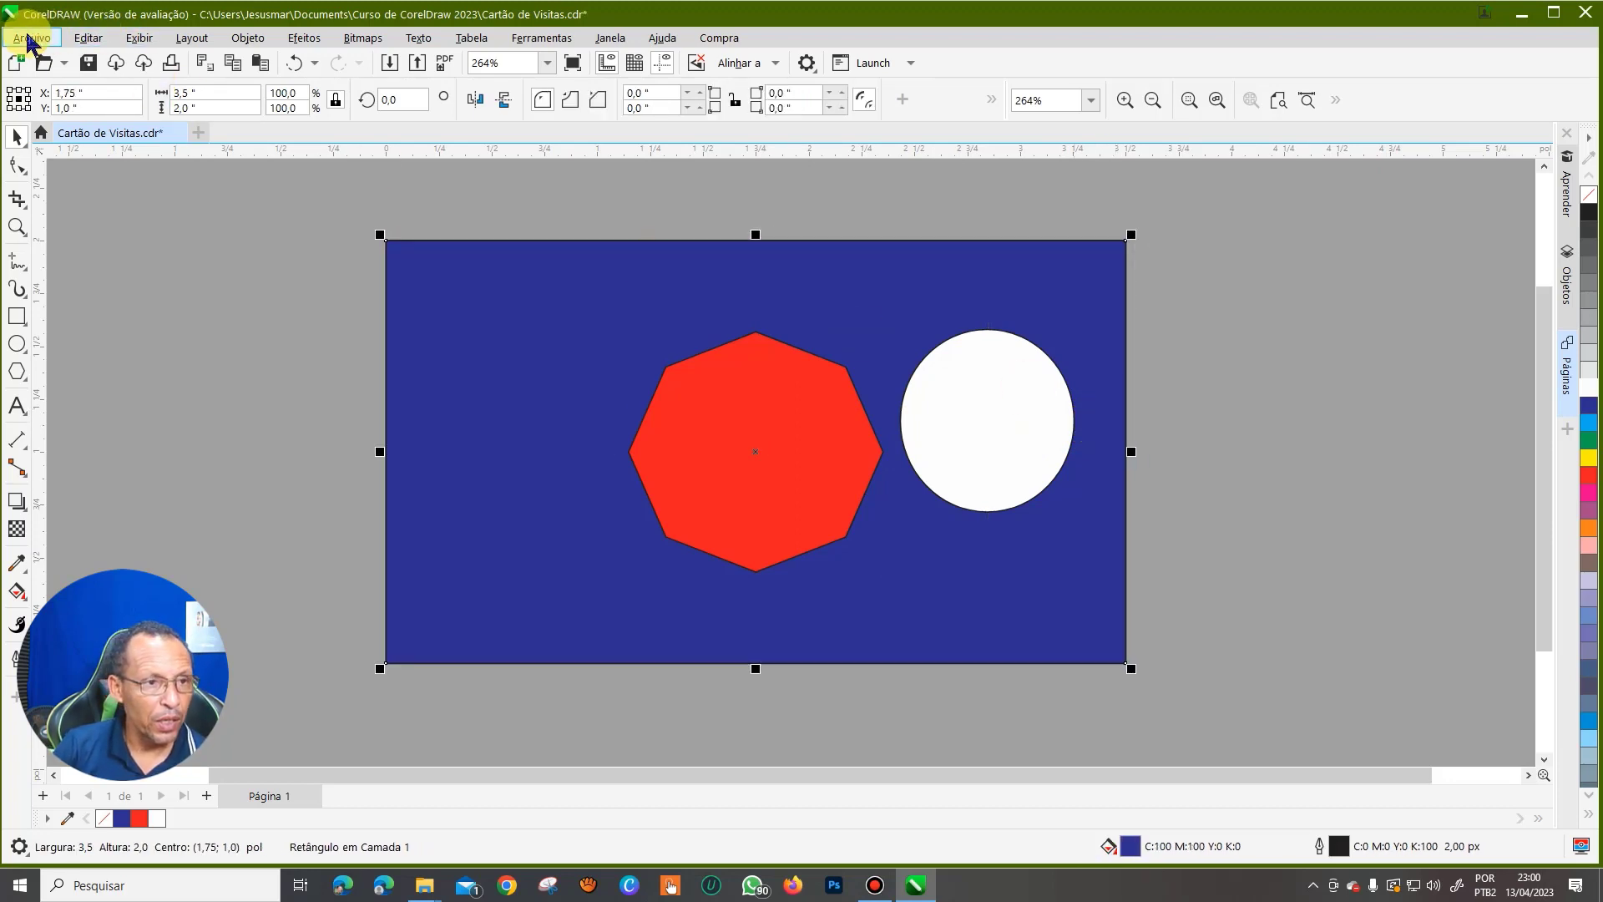
- Revert Cartão de Visitas.cdr to its last saved version, discarding current changes
click(30, 38)
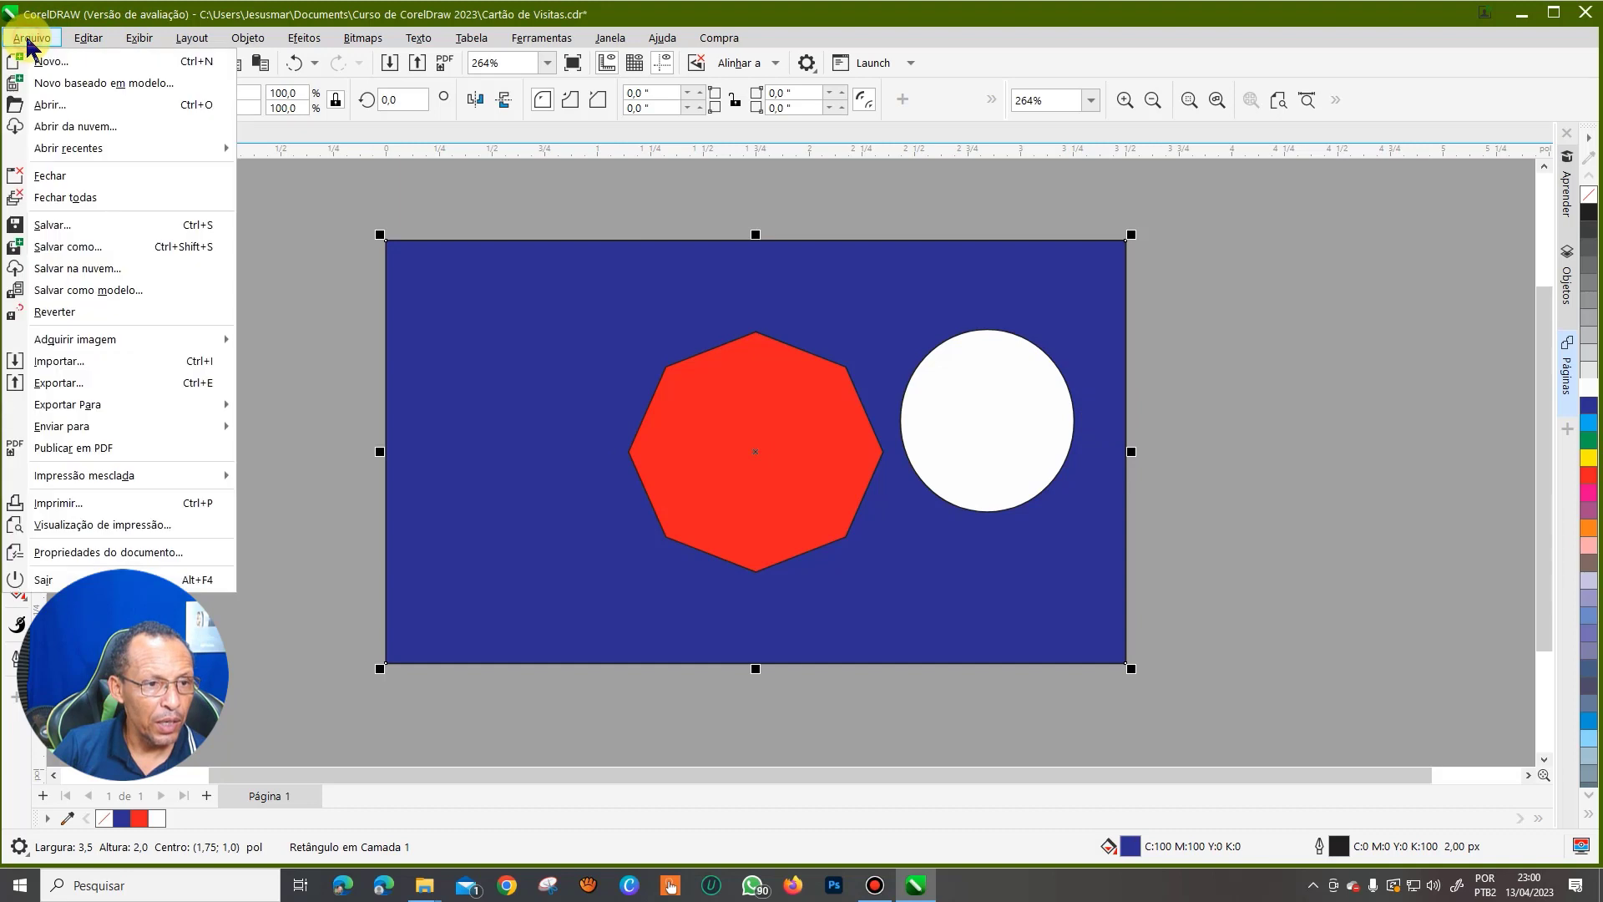
click(57, 312)
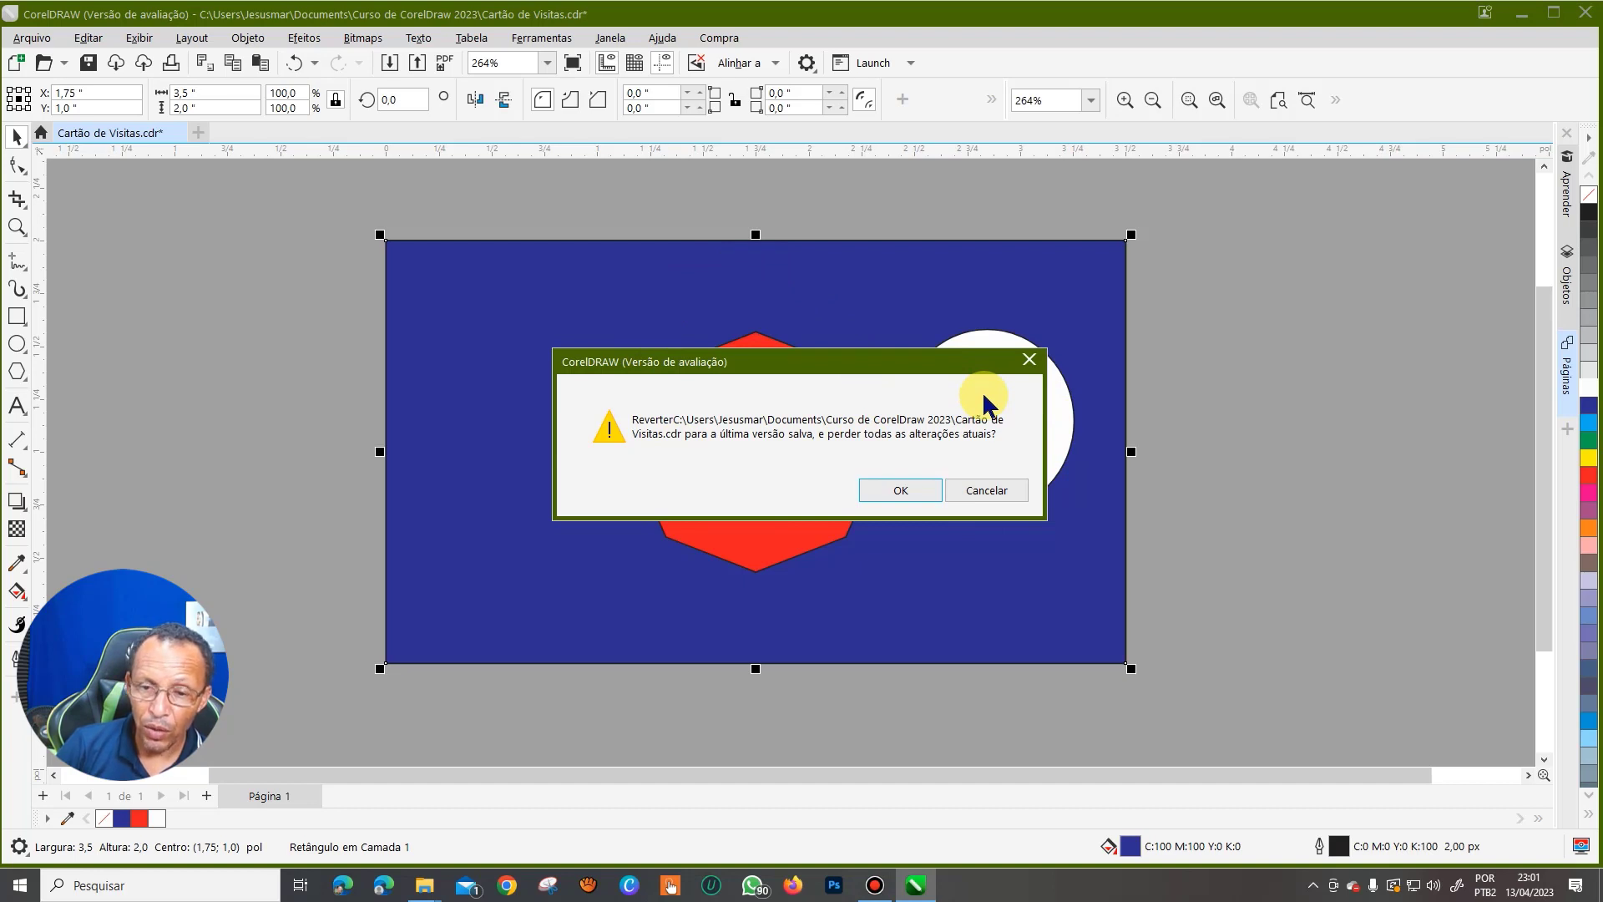
click(901, 490)
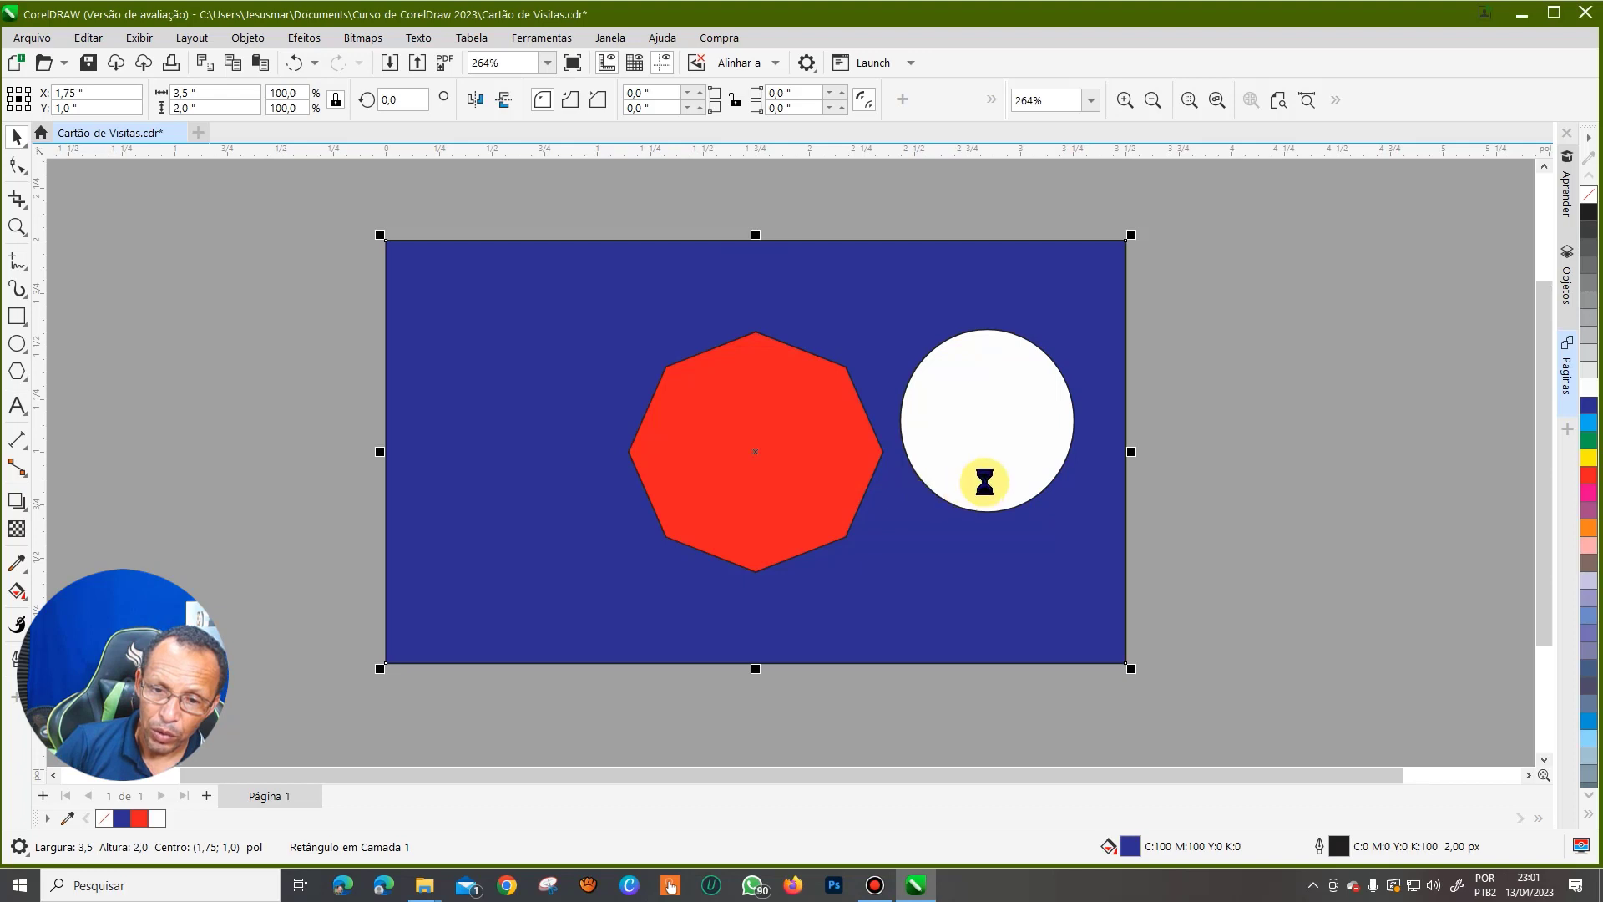
click(31, 37)
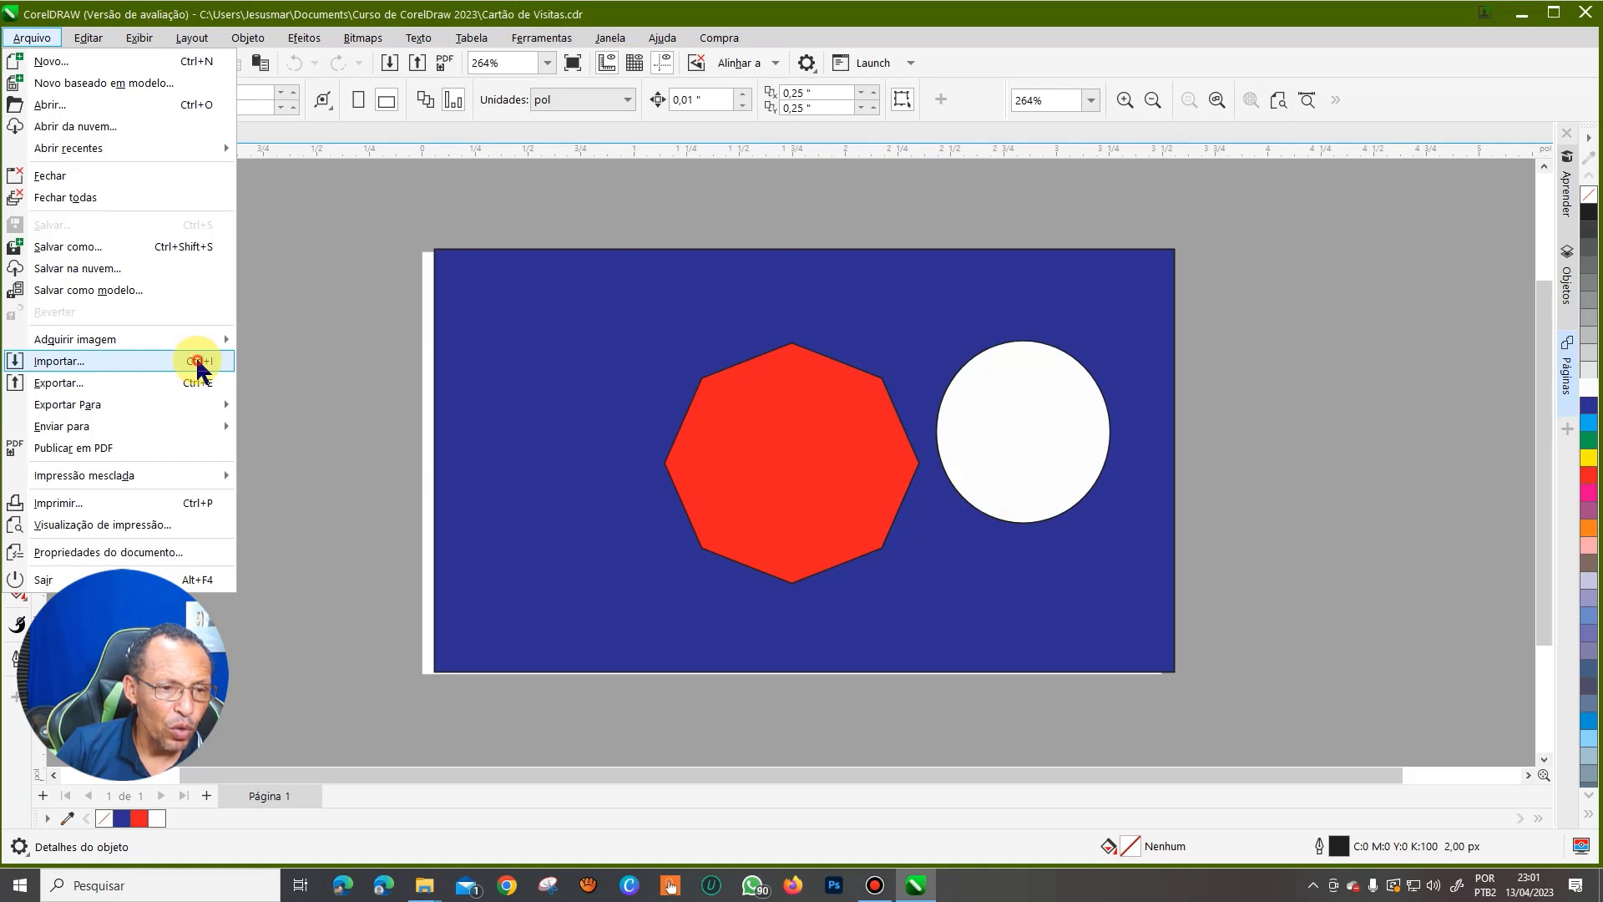
- Import the Logo Design file from Disco Local (E:) > Clientes novos > Logo Design
click(201, 369)
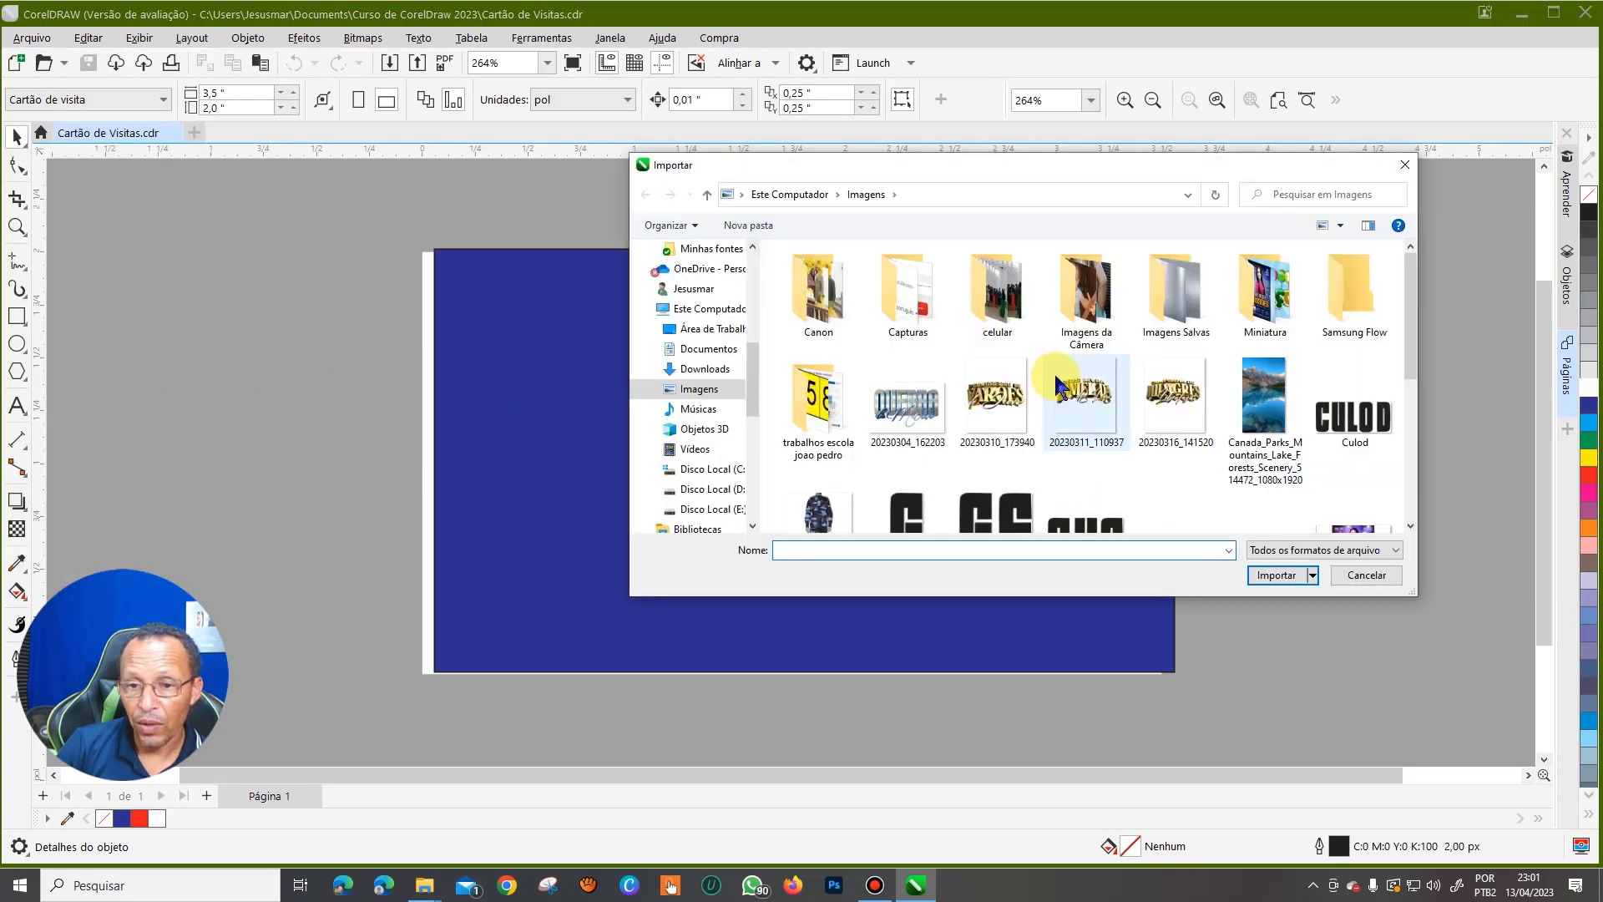
scroll(1120, 399, down, 5)
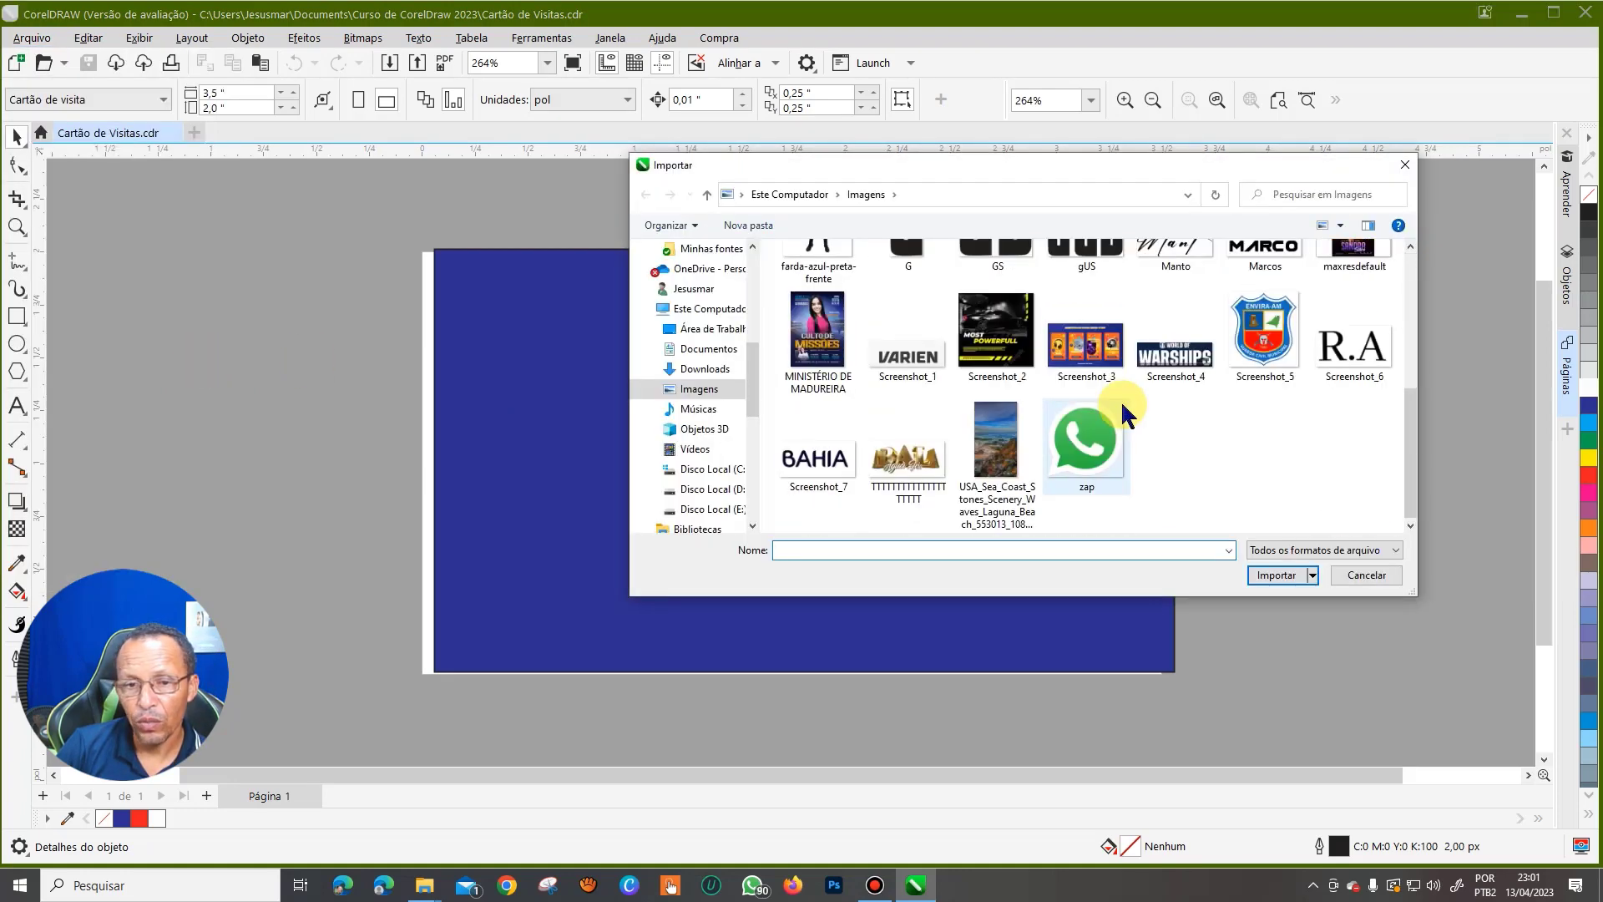
scroll(1123, 405, up, 5)
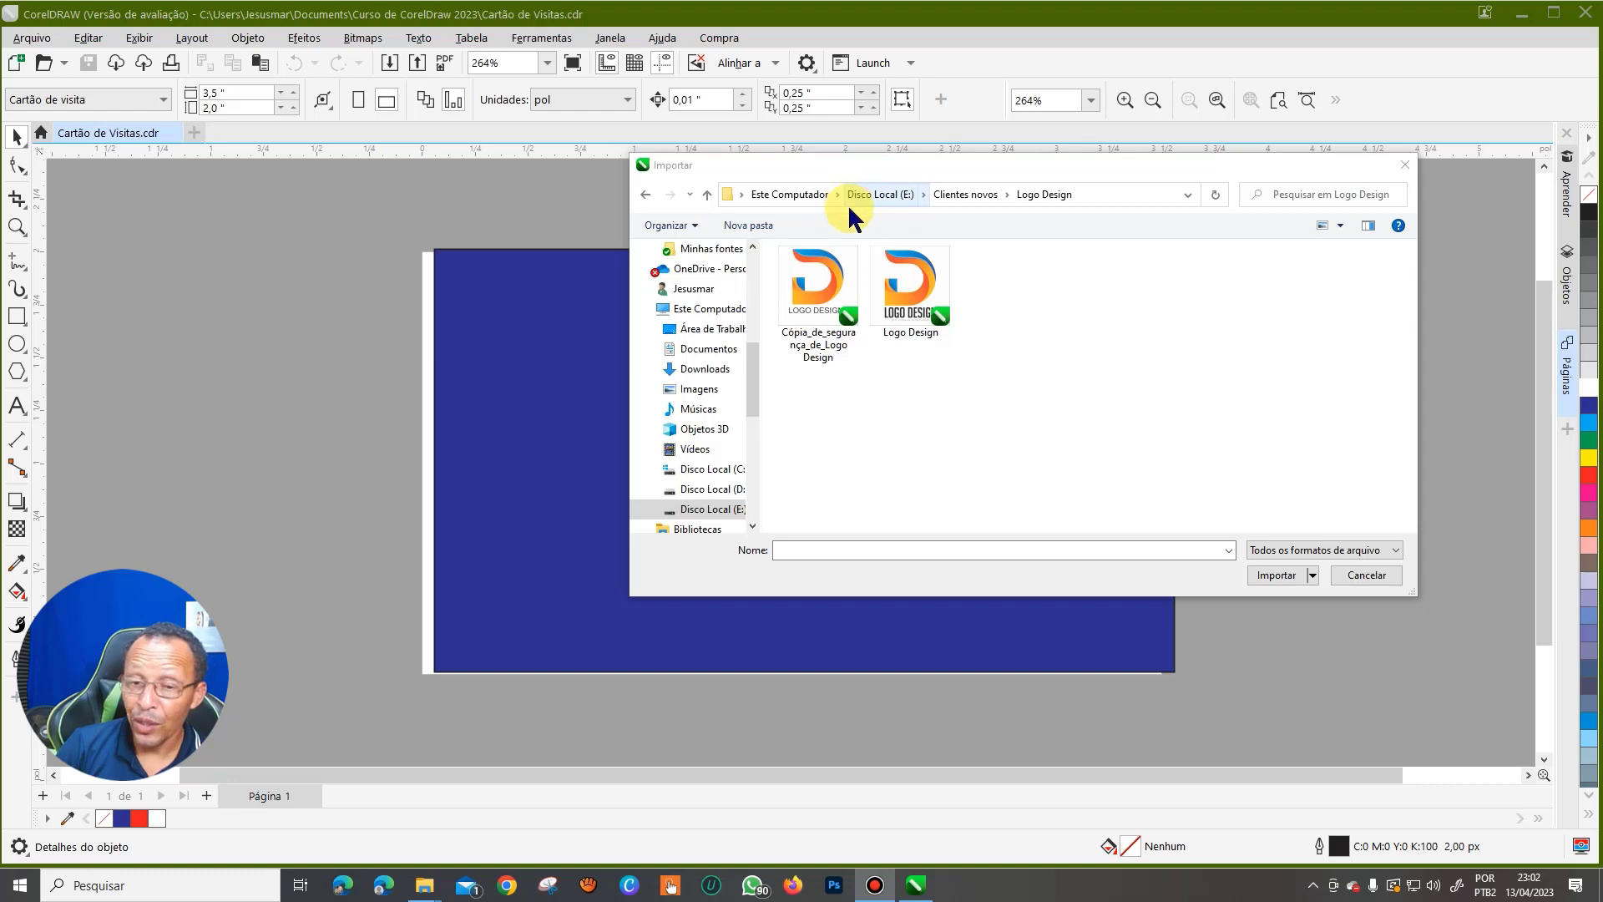
click(928, 289)
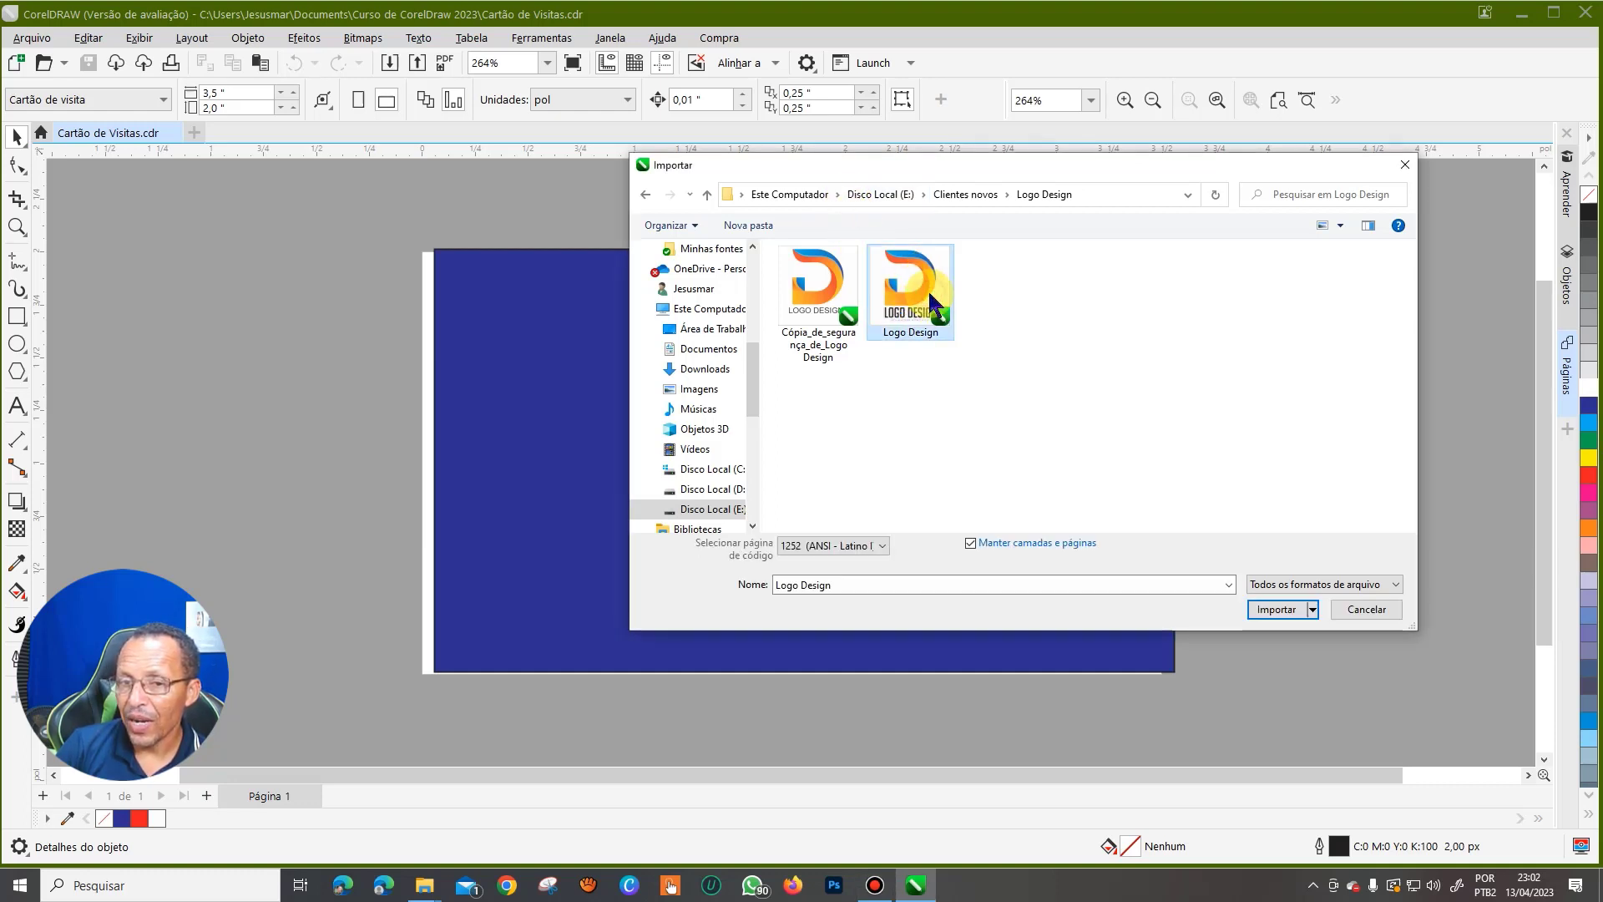
click(1265, 609)
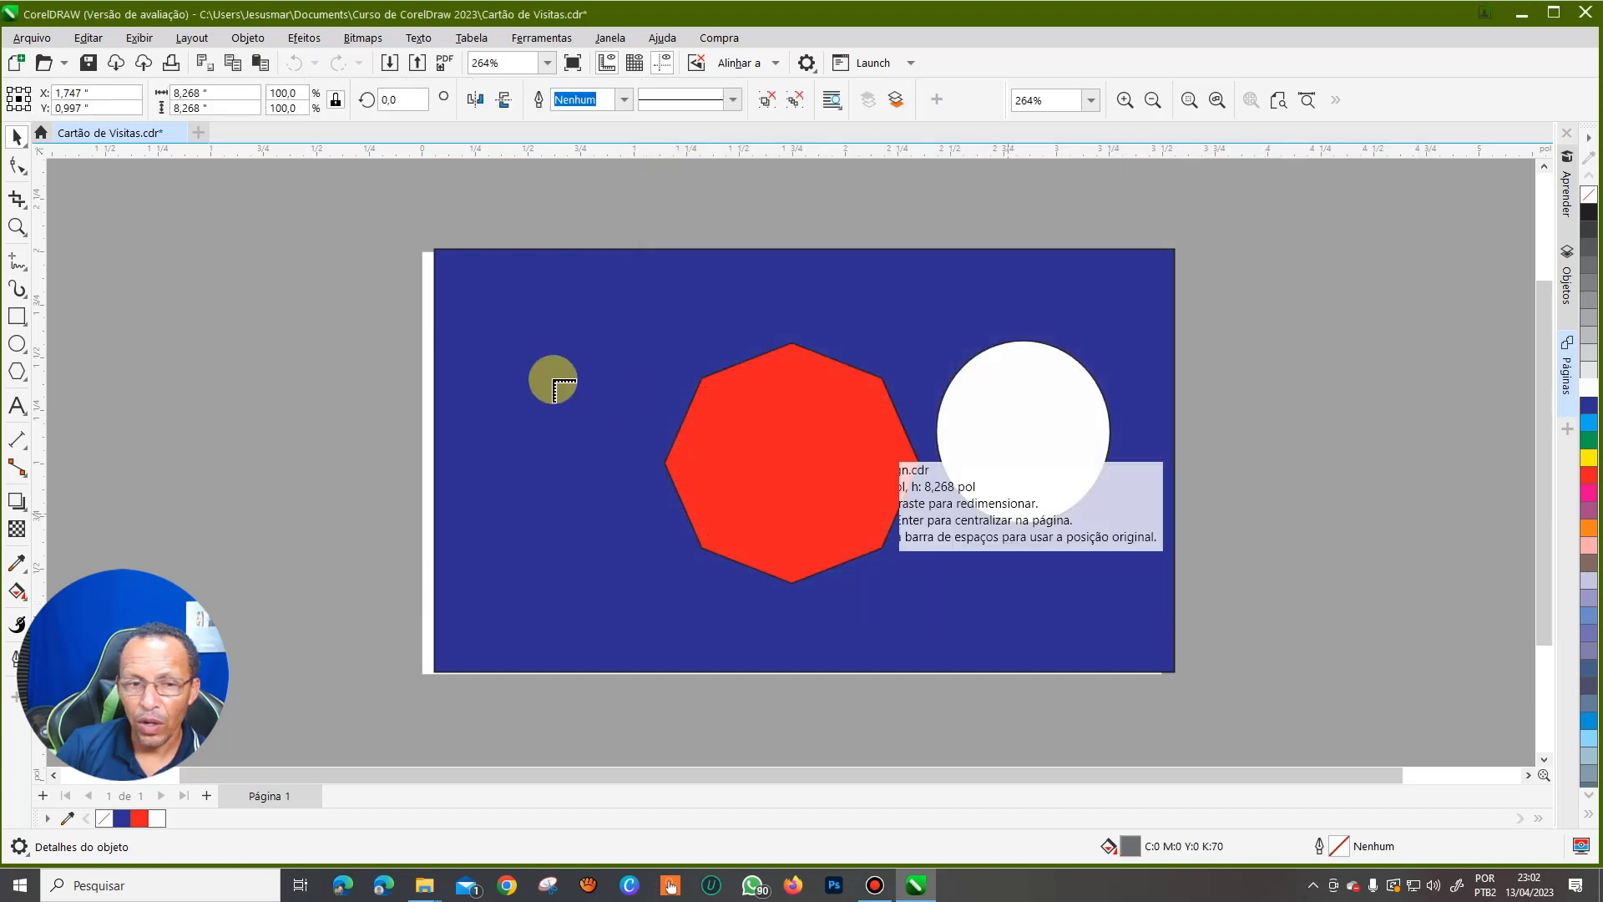
- Place the imported Logo Design graphic and move it off the card to the left
drag(470, 314, 661, 505)
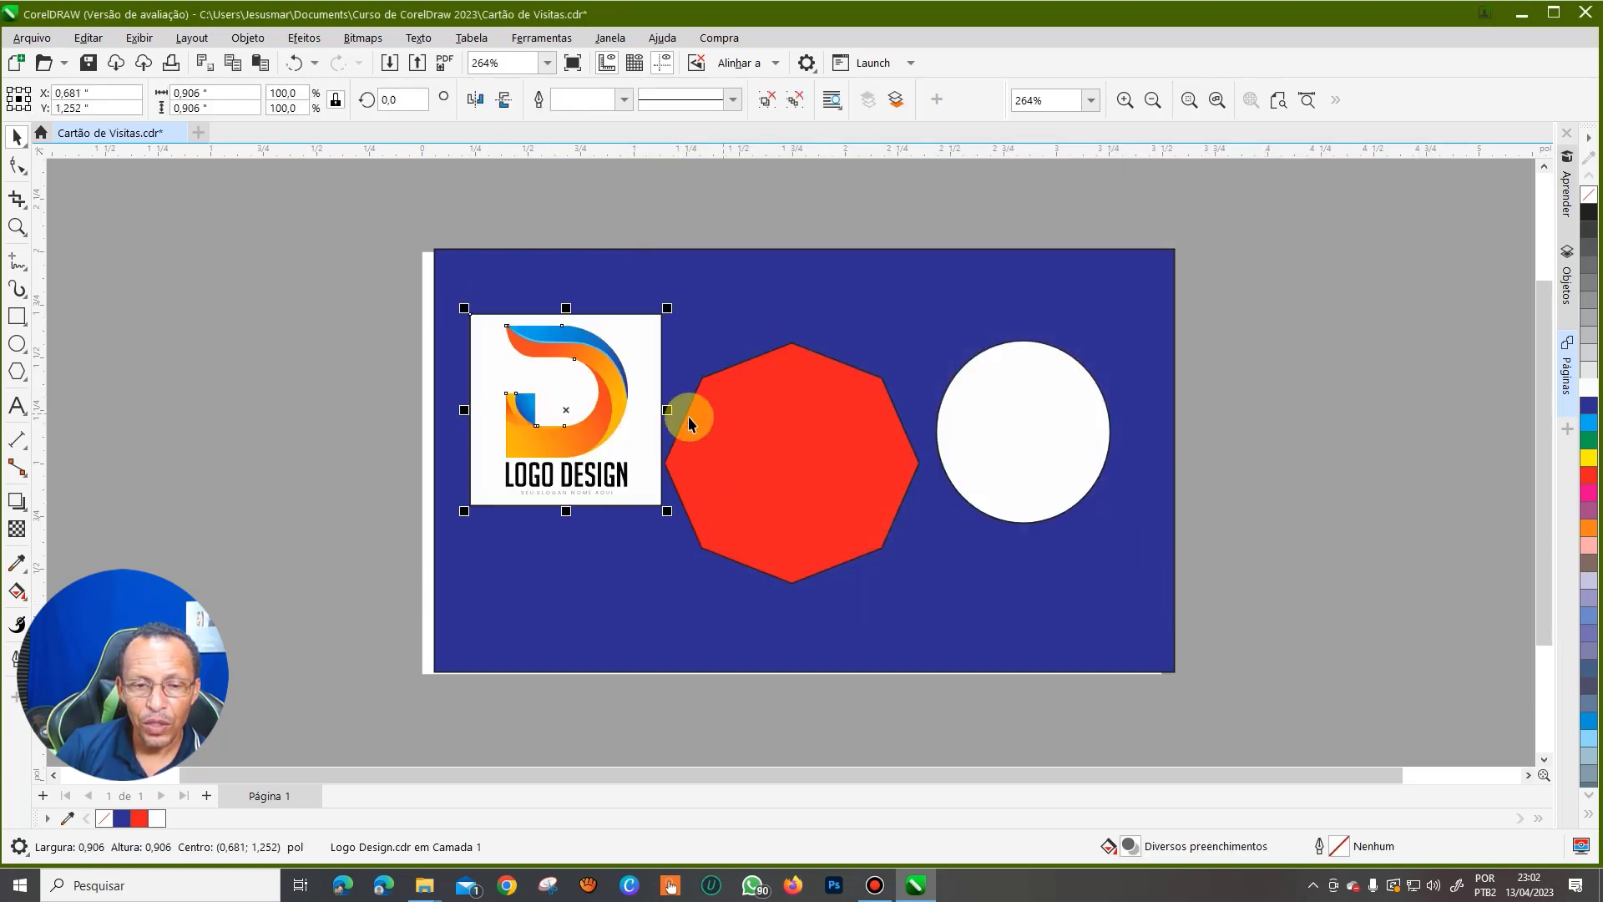
drag(625, 415, 285, 368)
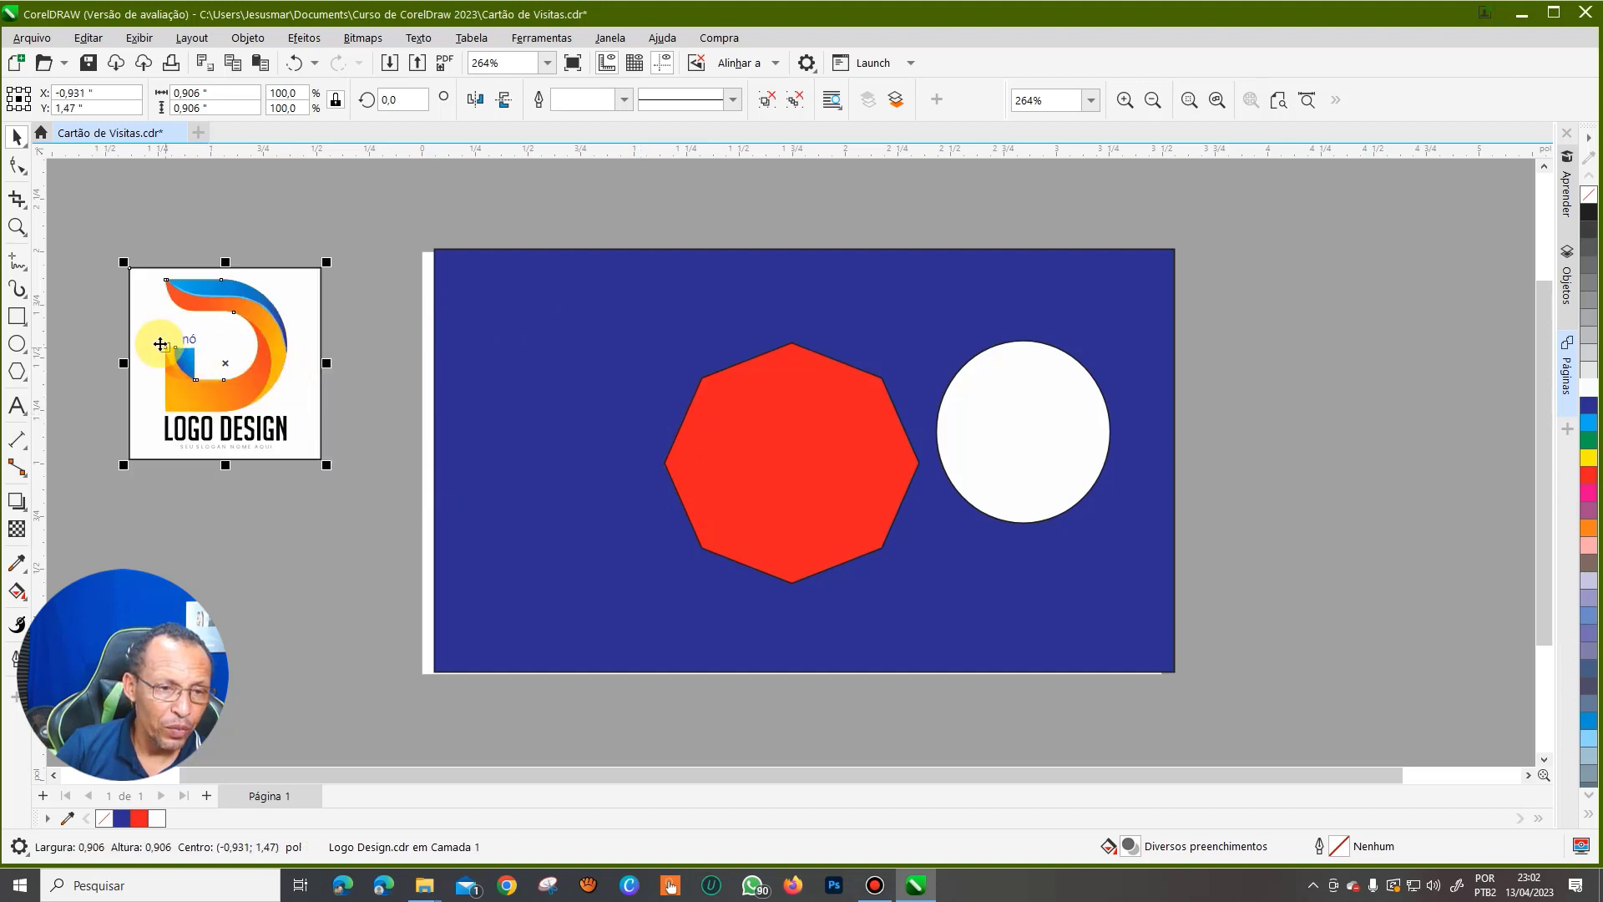
scroll(170, 343, up, 2)
scroll(388, 376, down, 1)
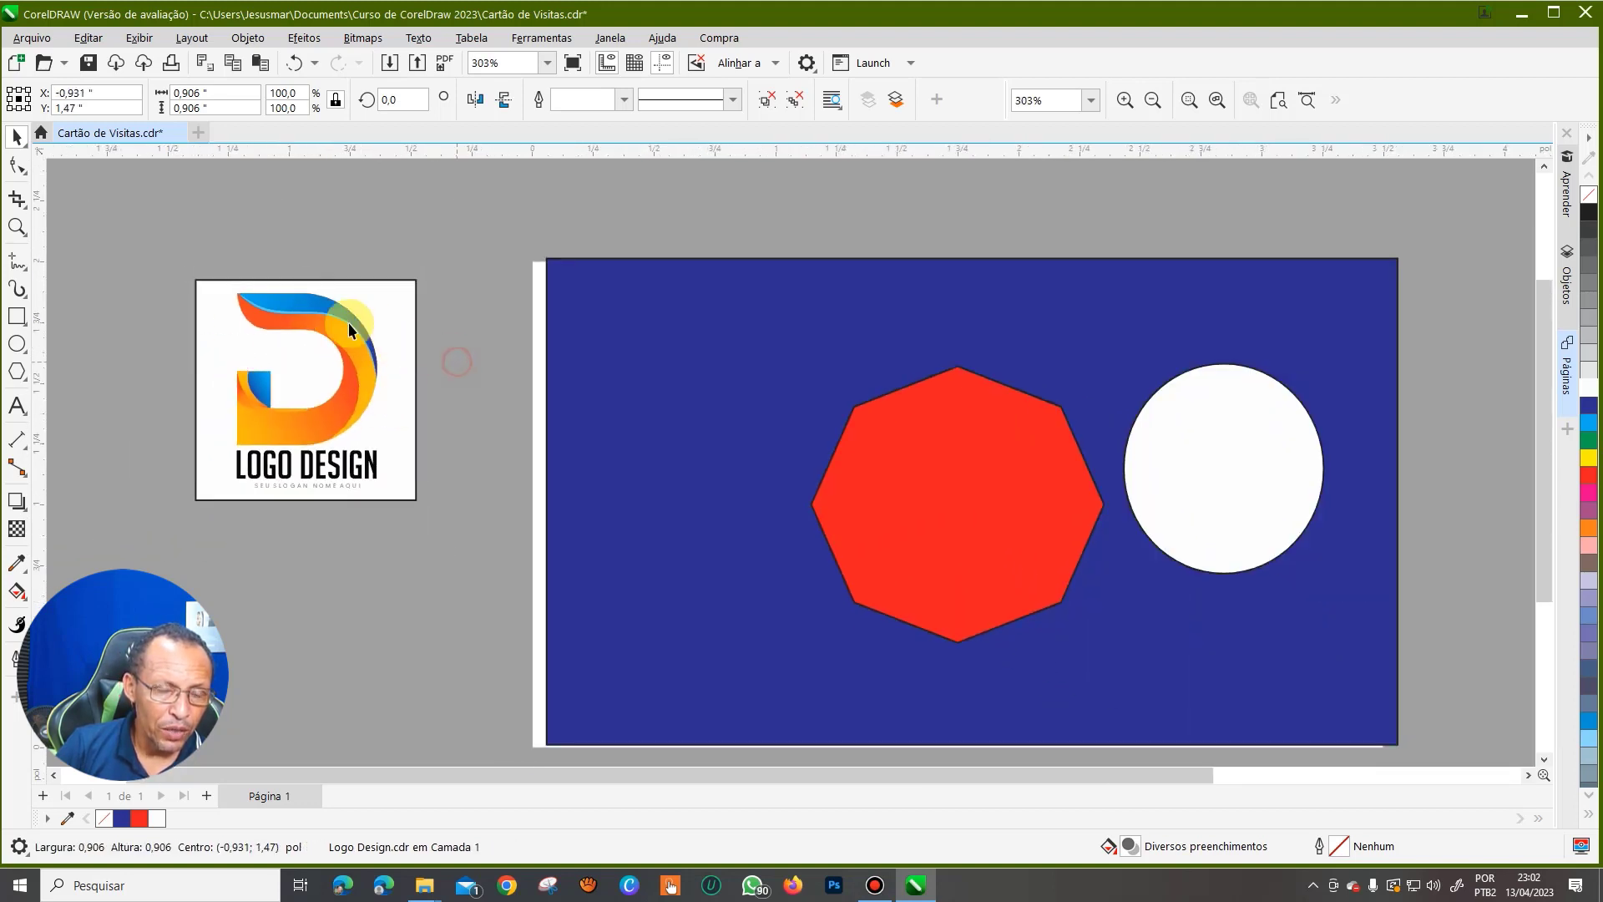
scroll(273, 331, up, 2)
scroll(496, 308, down, 2)
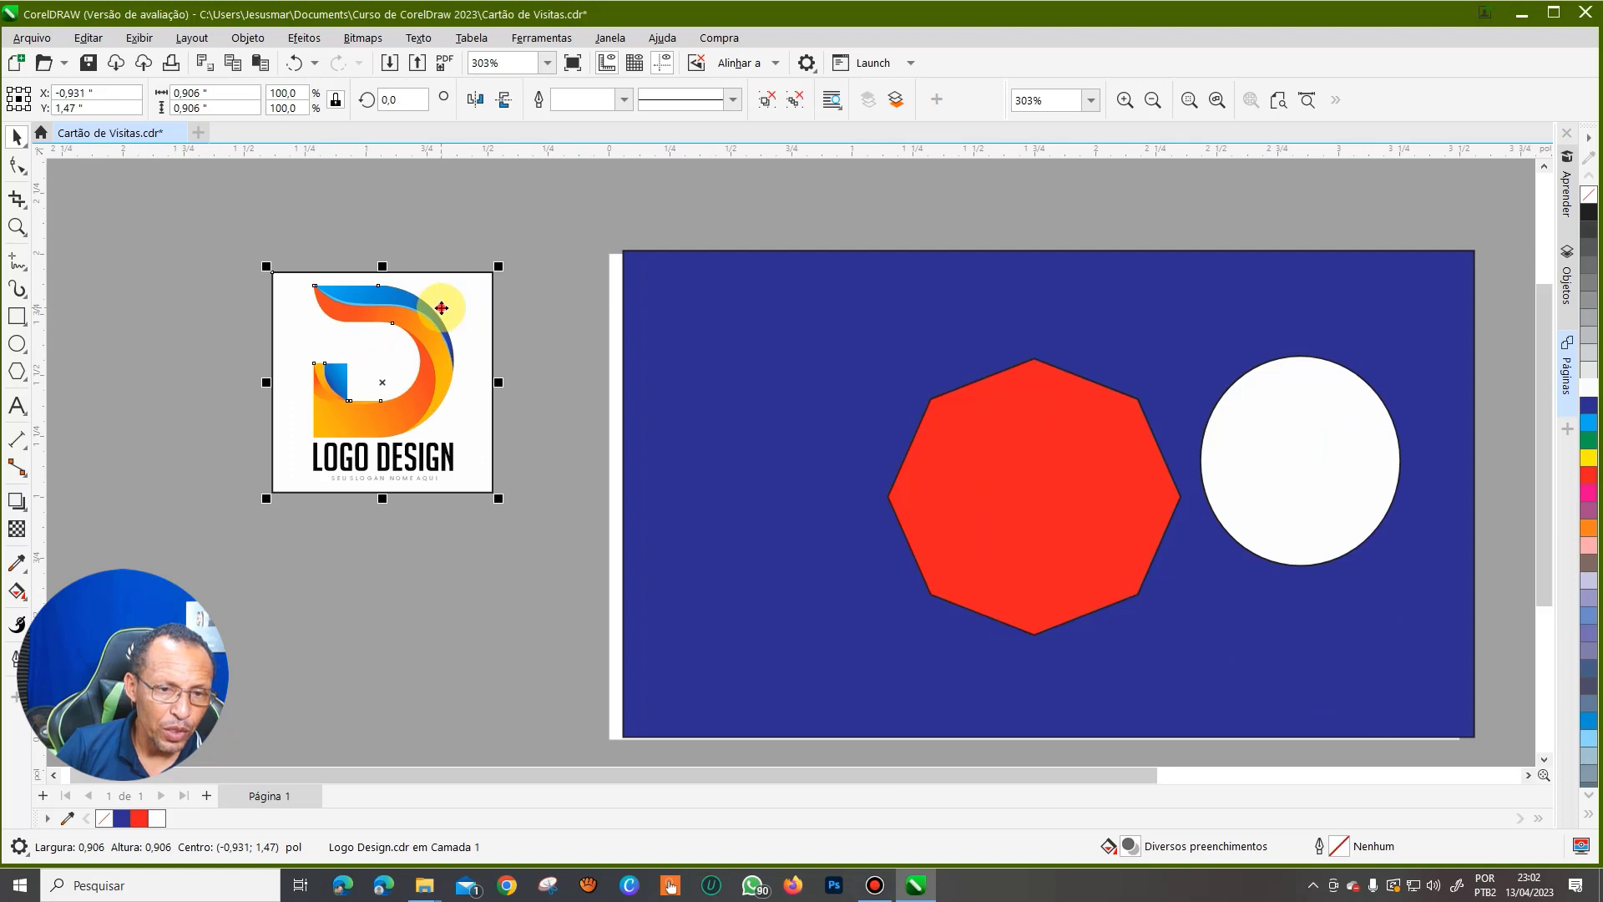
mouse_move(428, 294)
mouse_down()
mouse_move(144, 294)
mouse_move(385, 321)
mouse_up()
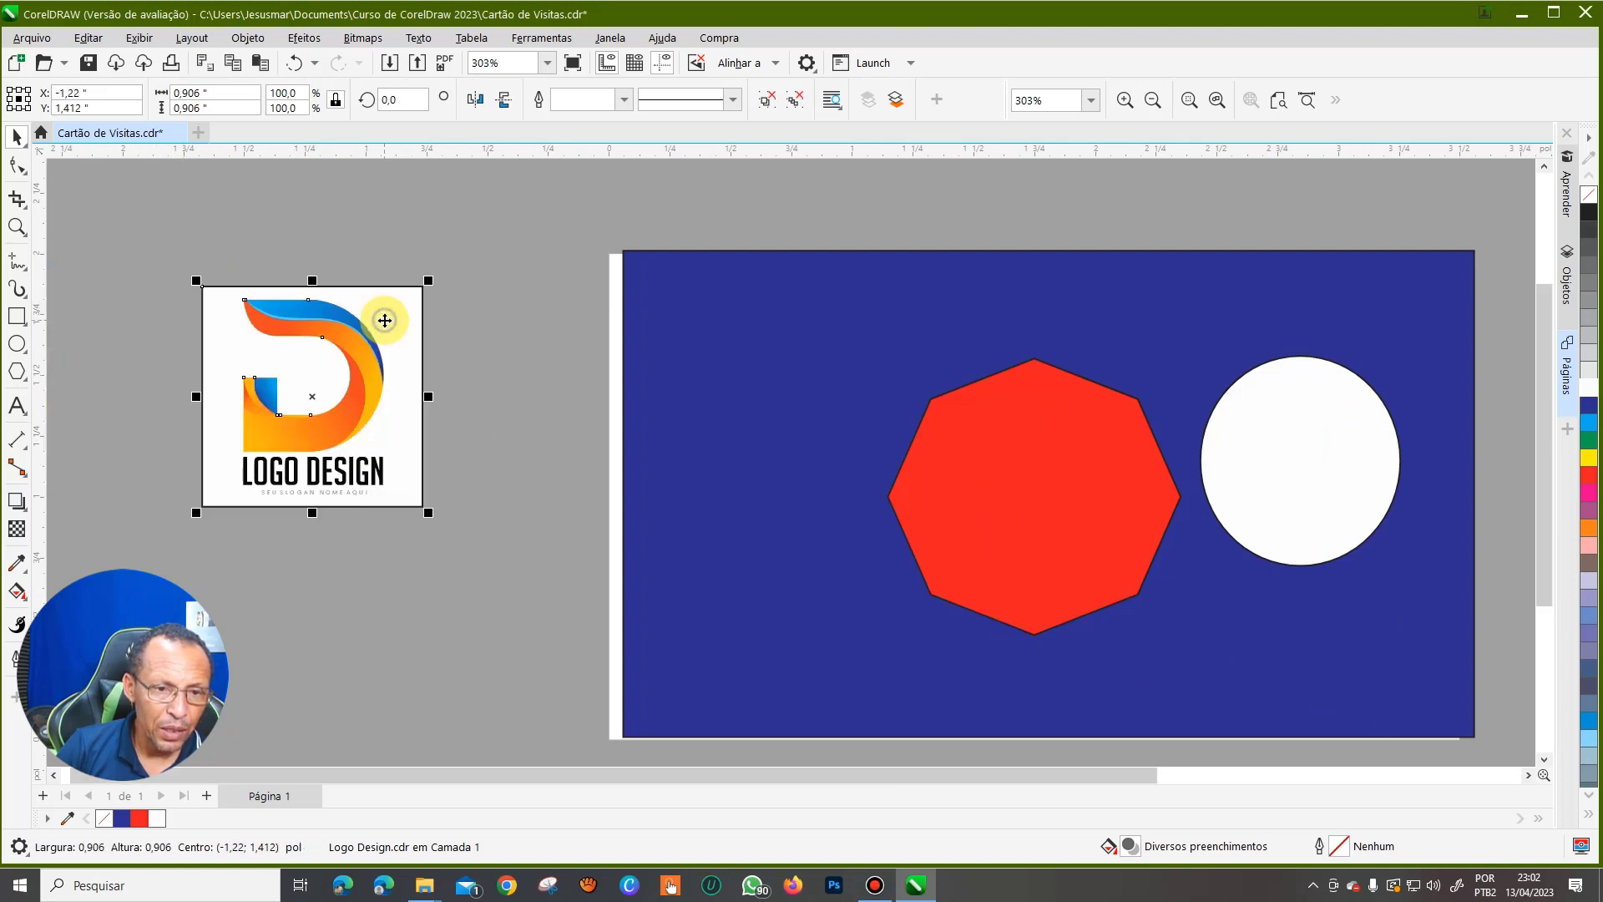
- Ungroup the logo, pull its white square away, and move the logo to the card's top-left
right_click(383, 316)
click(391, 335)
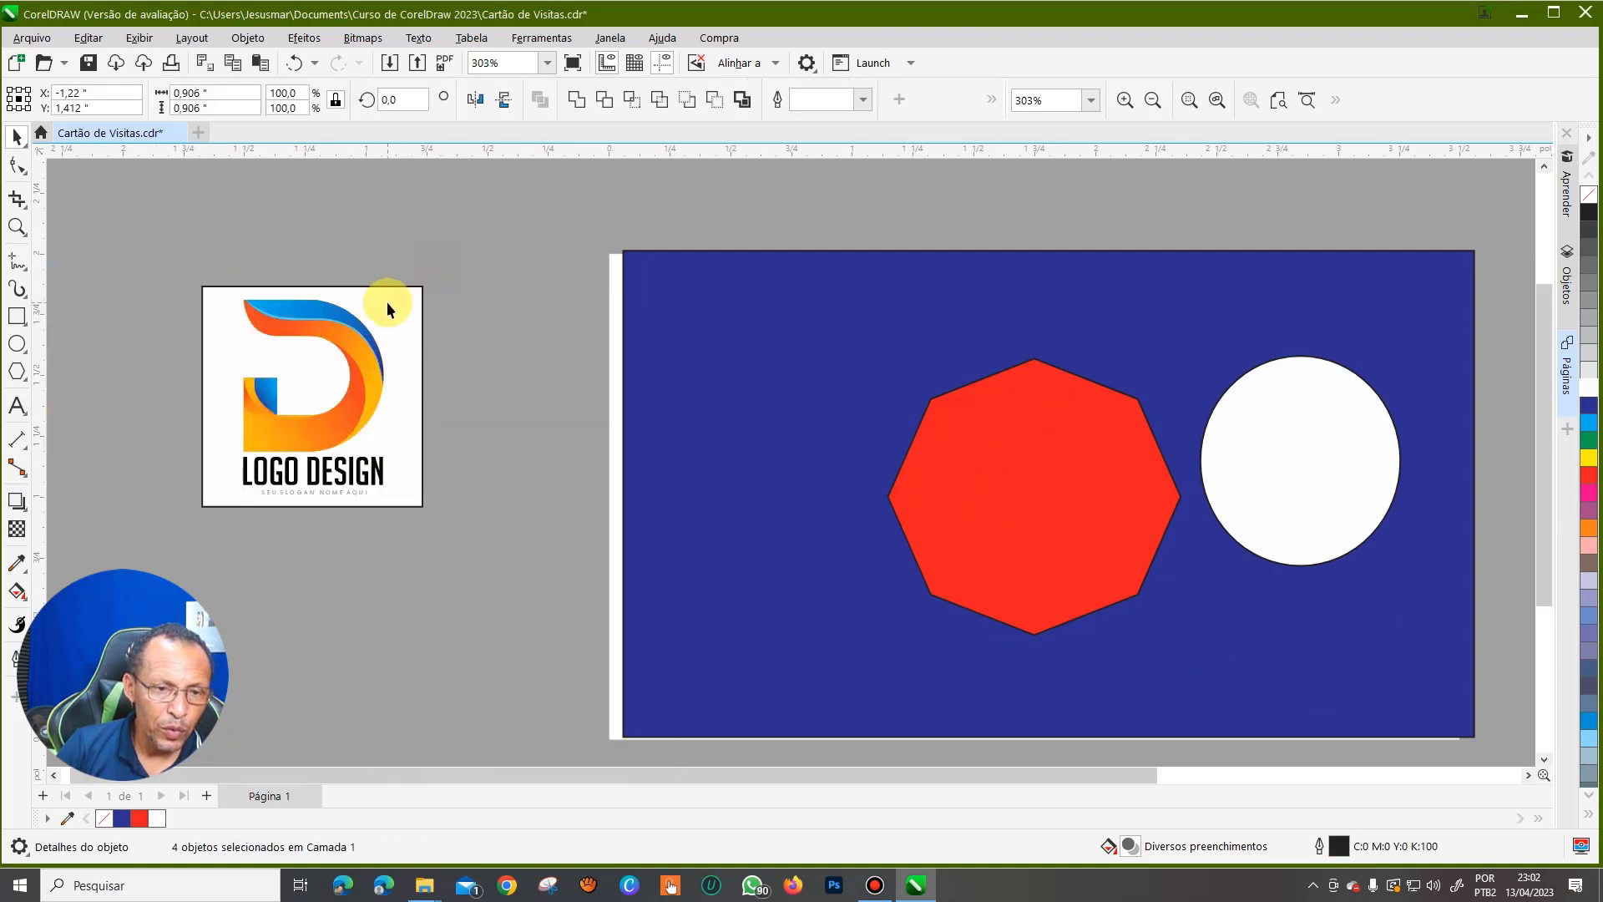
drag(387, 303, 488, 628)
mouse_move(155, 298)
mouse_down()
mouse_move(429, 525)
mouse_move(429, 500)
mouse_up()
drag(394, 399, 838, 410)
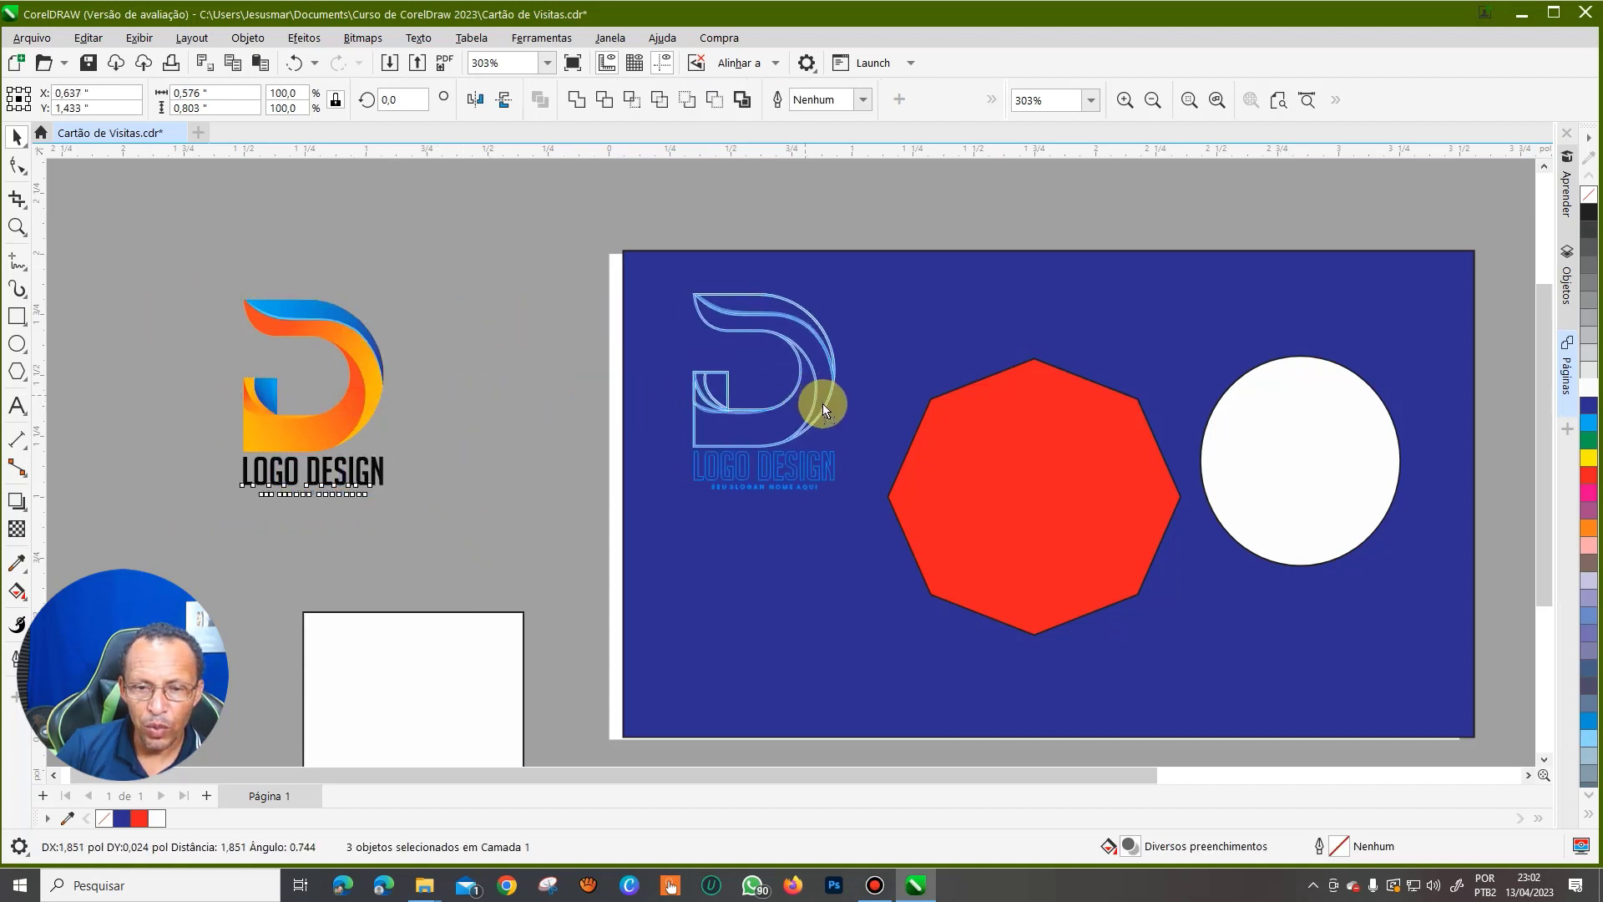
scroll(680, 294, down, 3)
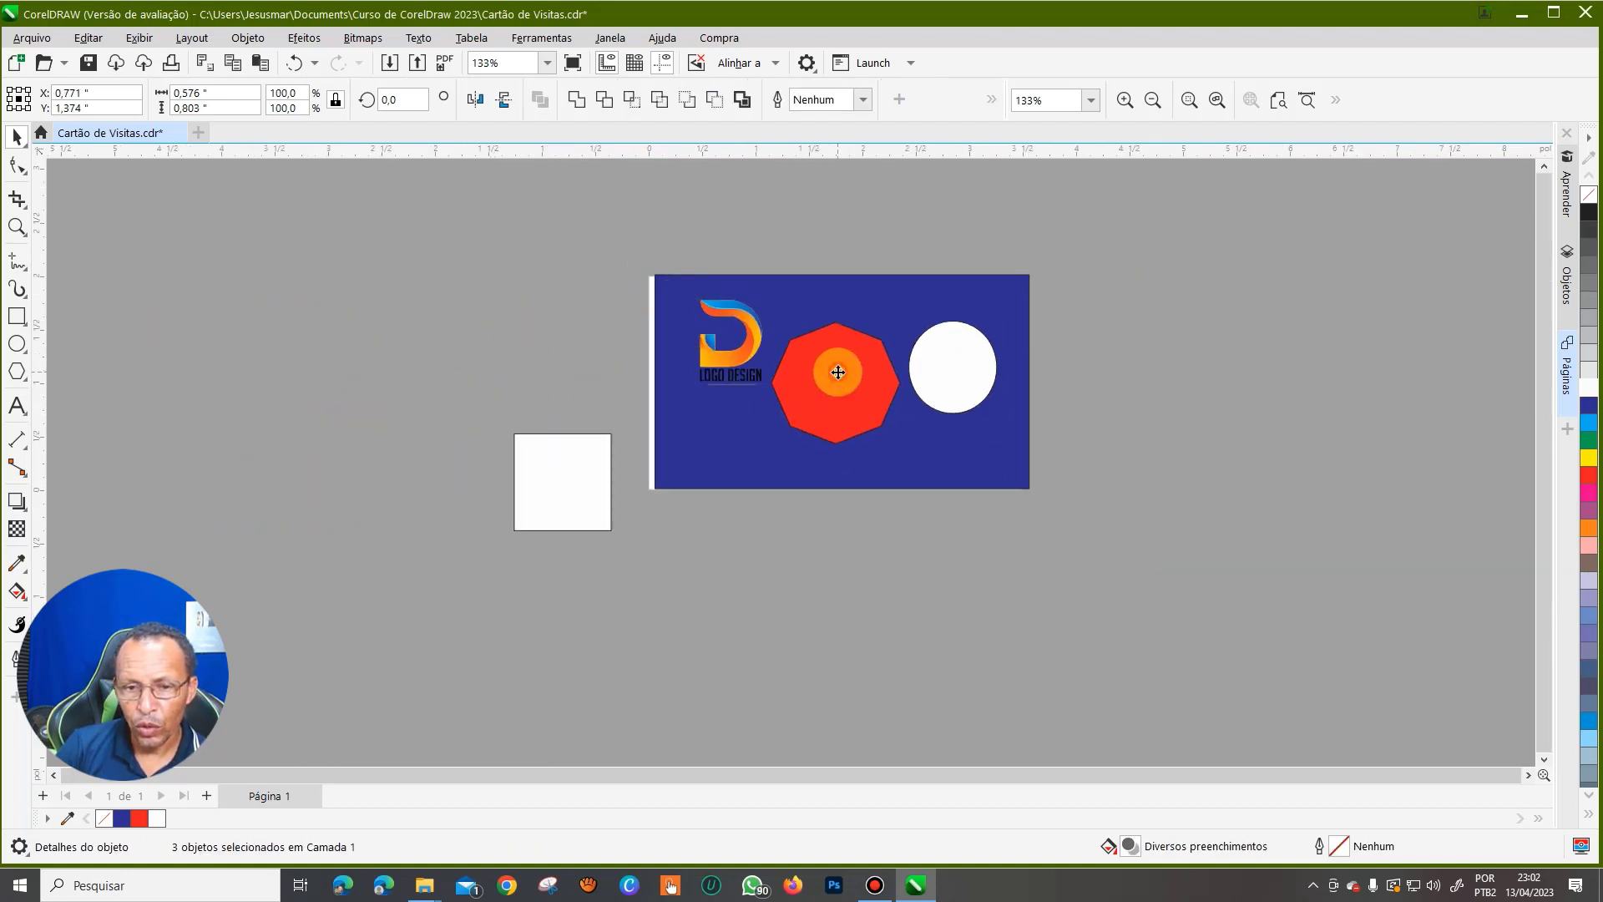
- Delete the red octagon and the white circle
click(839, 372)
key(Delete)
click(944, 367)
key(Delete)
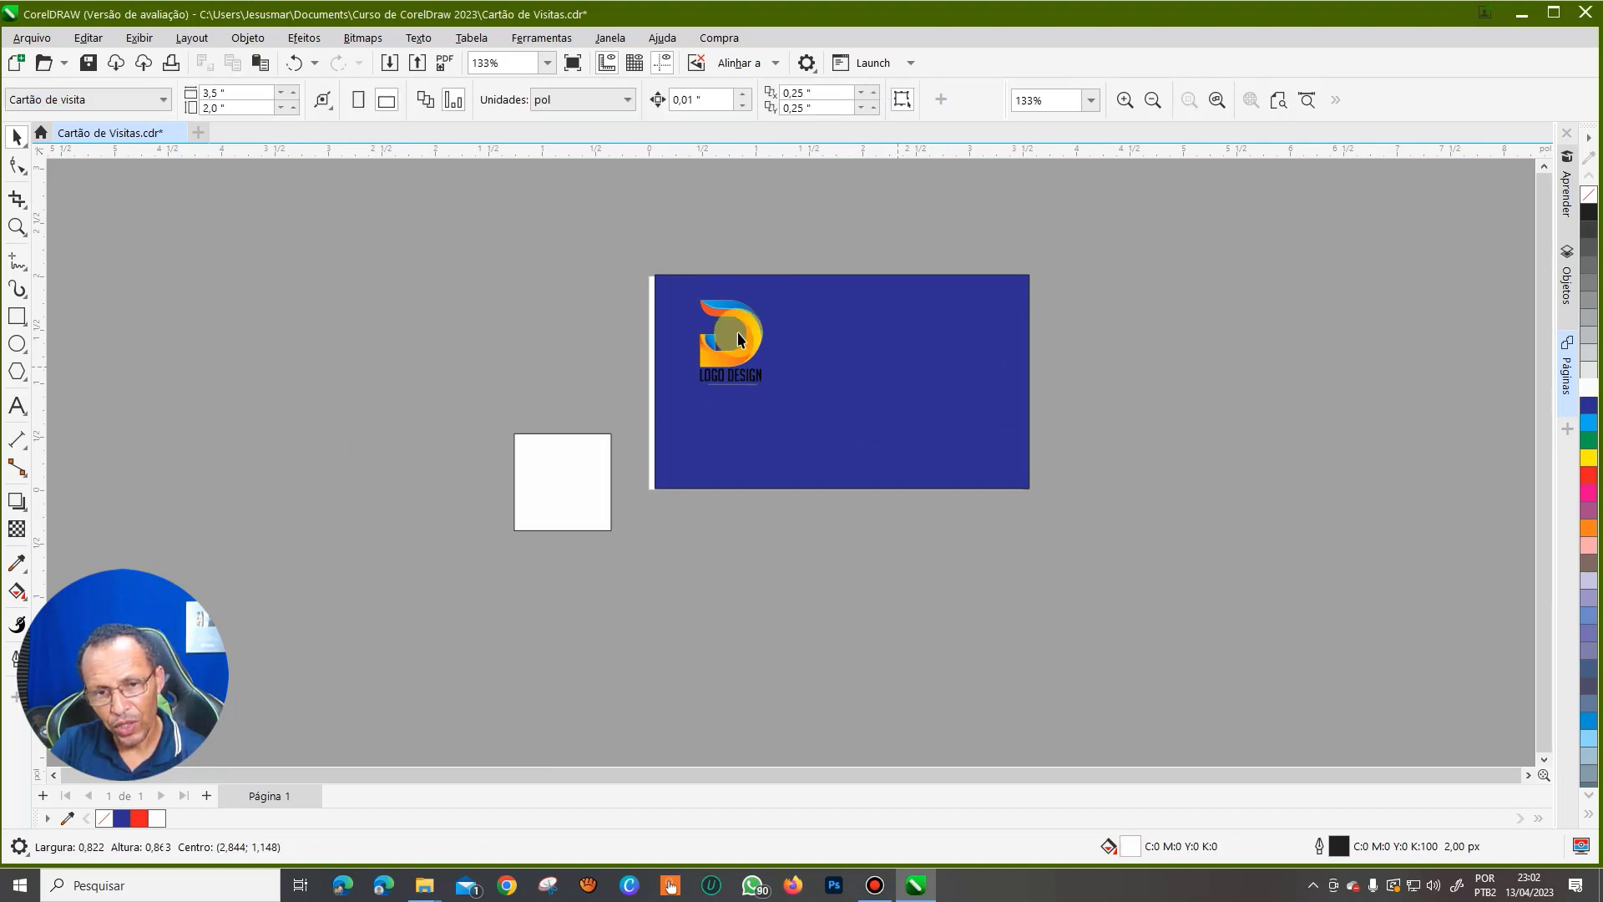
- Lower the blue rectangle's top edge so it becomes a band along the bottom
scroll(904, 333, up, 1)
click(904, 332)
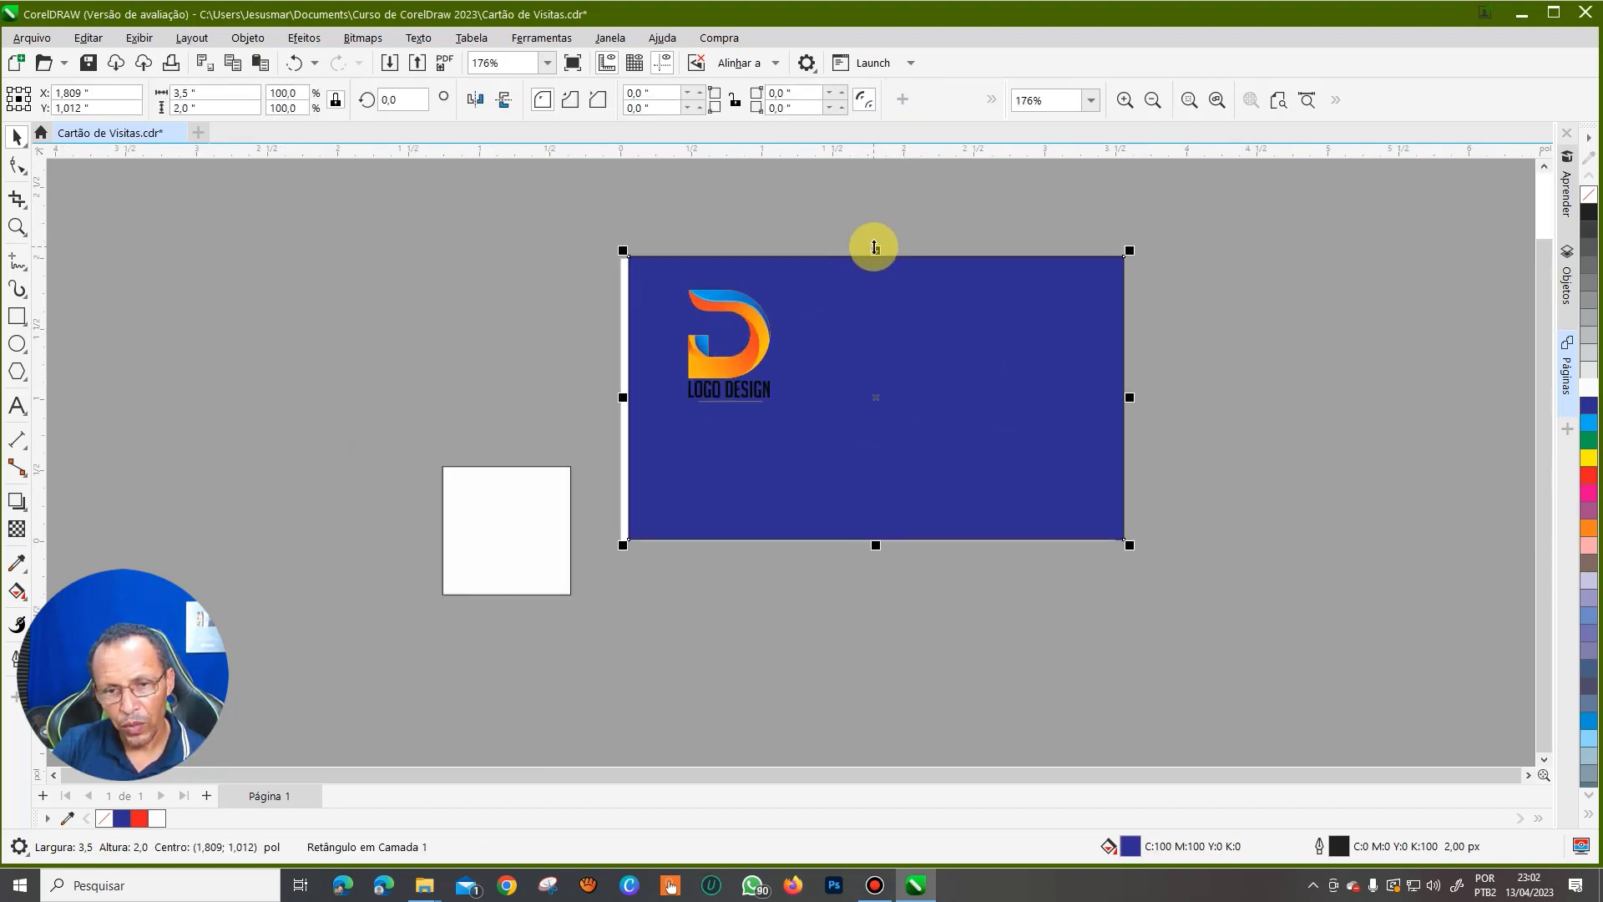
drag(875, 247, 884, 420)
scroll(685, 473, up, 1)
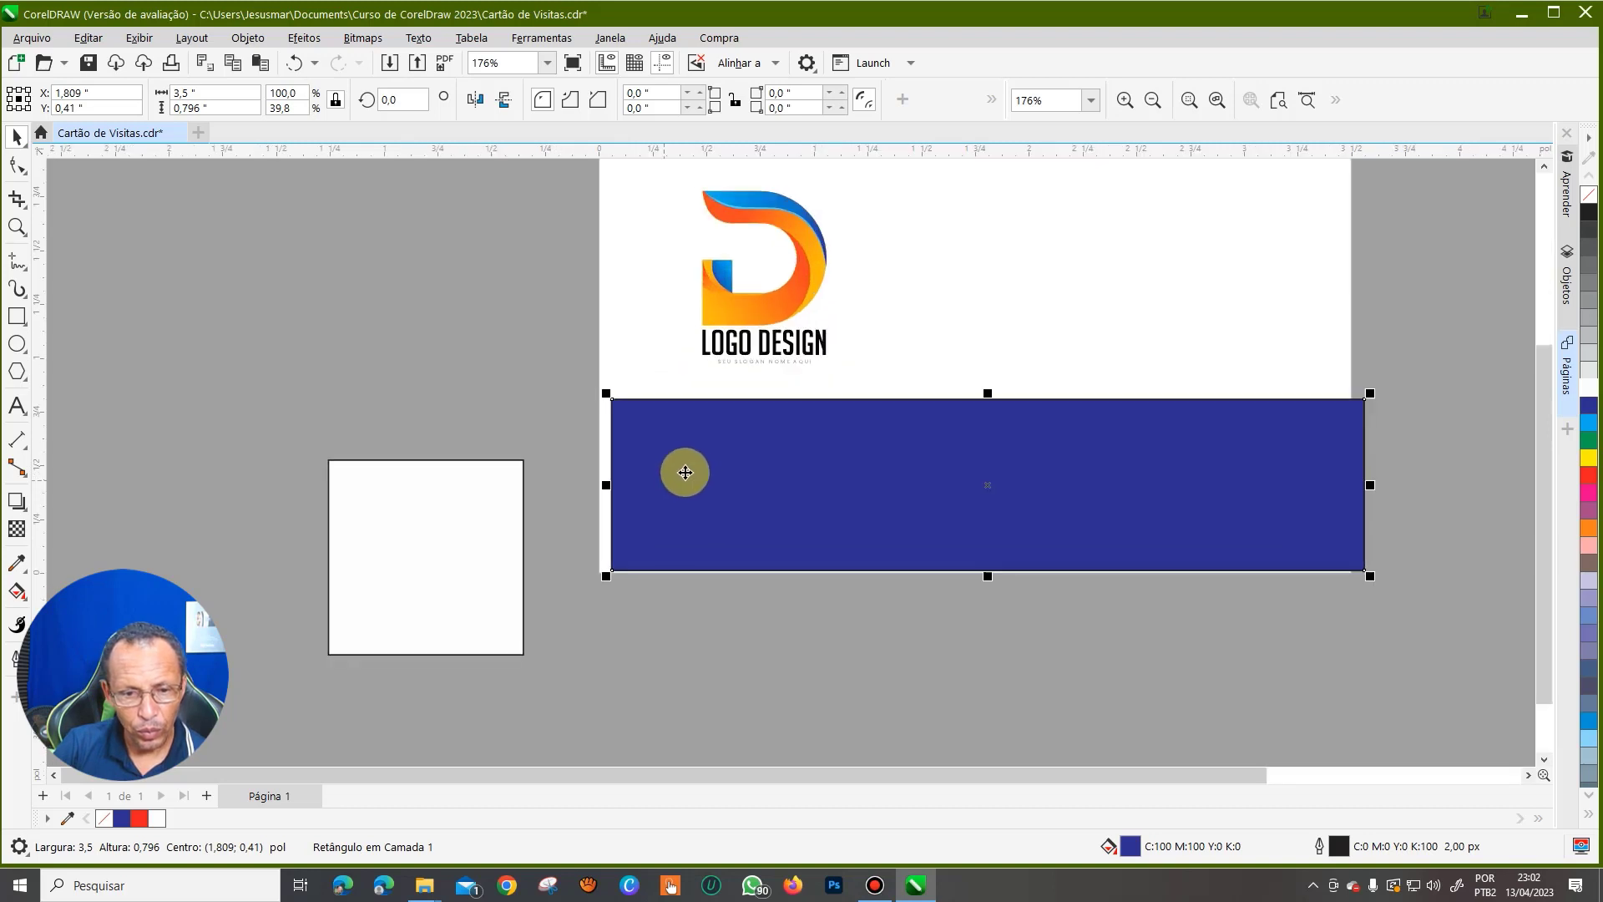
drag(684, 473, 676, 474)
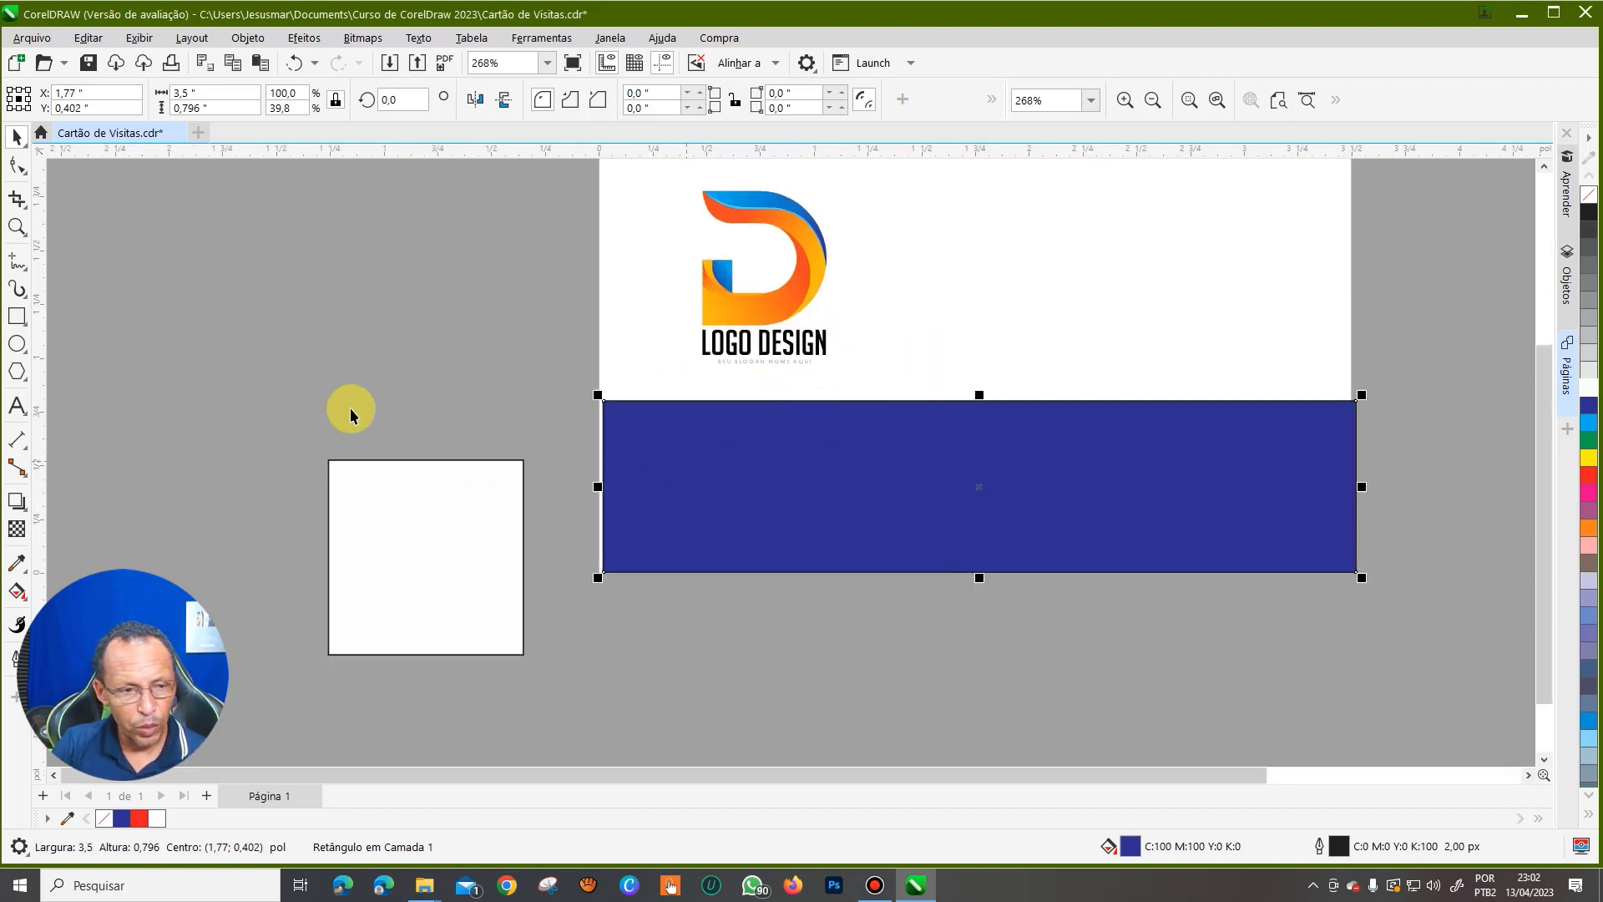
- Add a page-sized rectangle and align the blue band to its bottom
click(891, 394)
scroll(948, 368, down, 2)
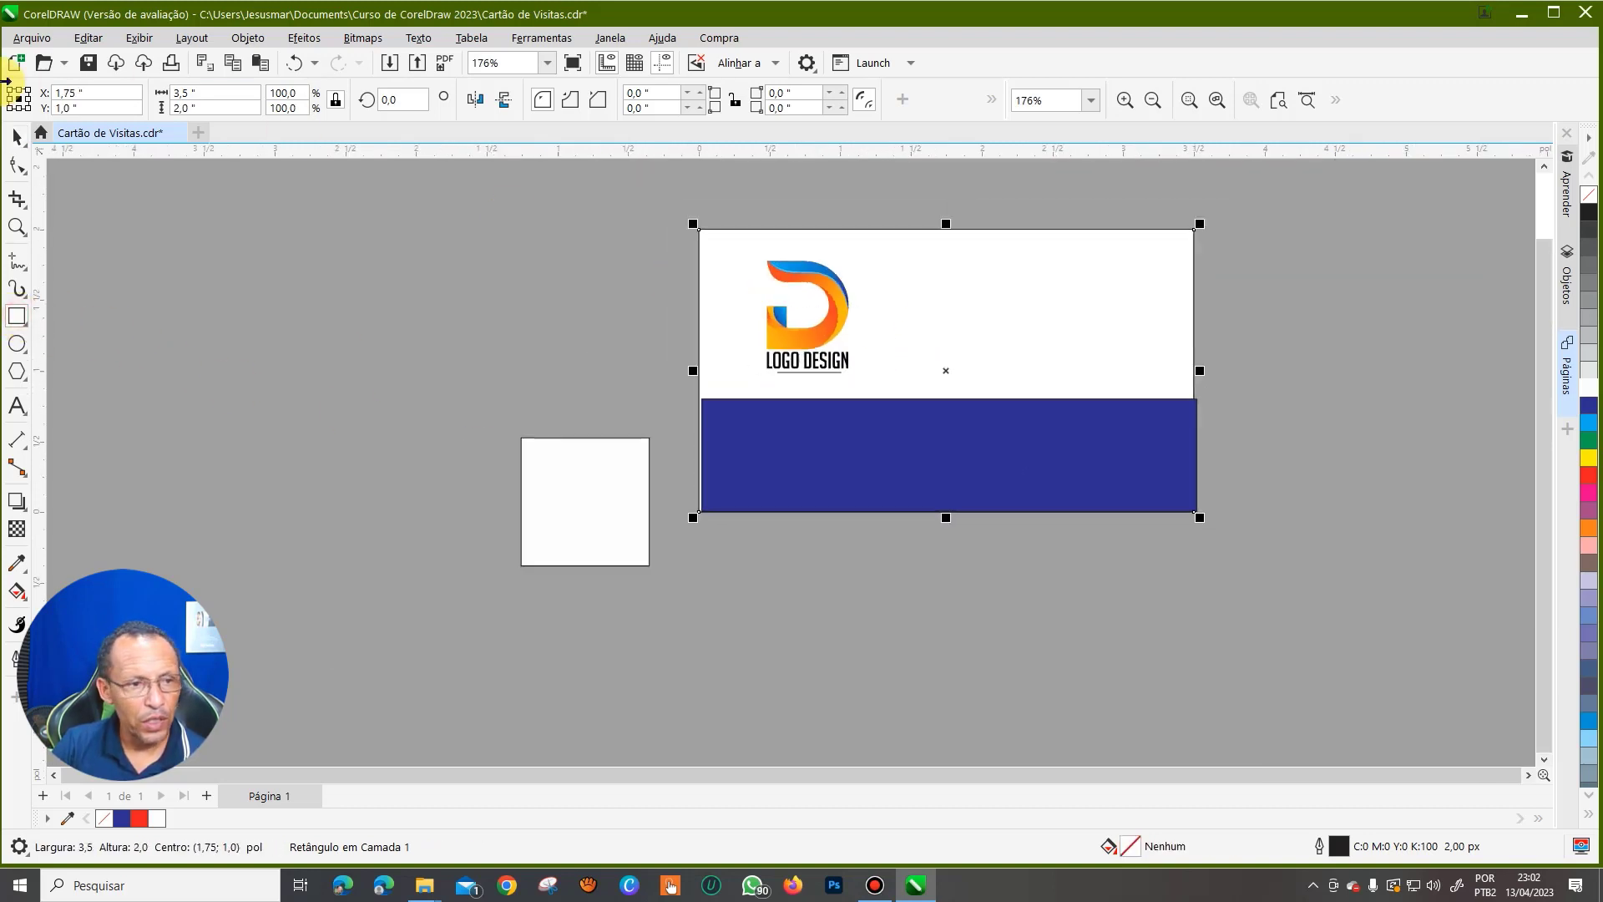
click(17, 135)
scroll(971, 390, up, 2)
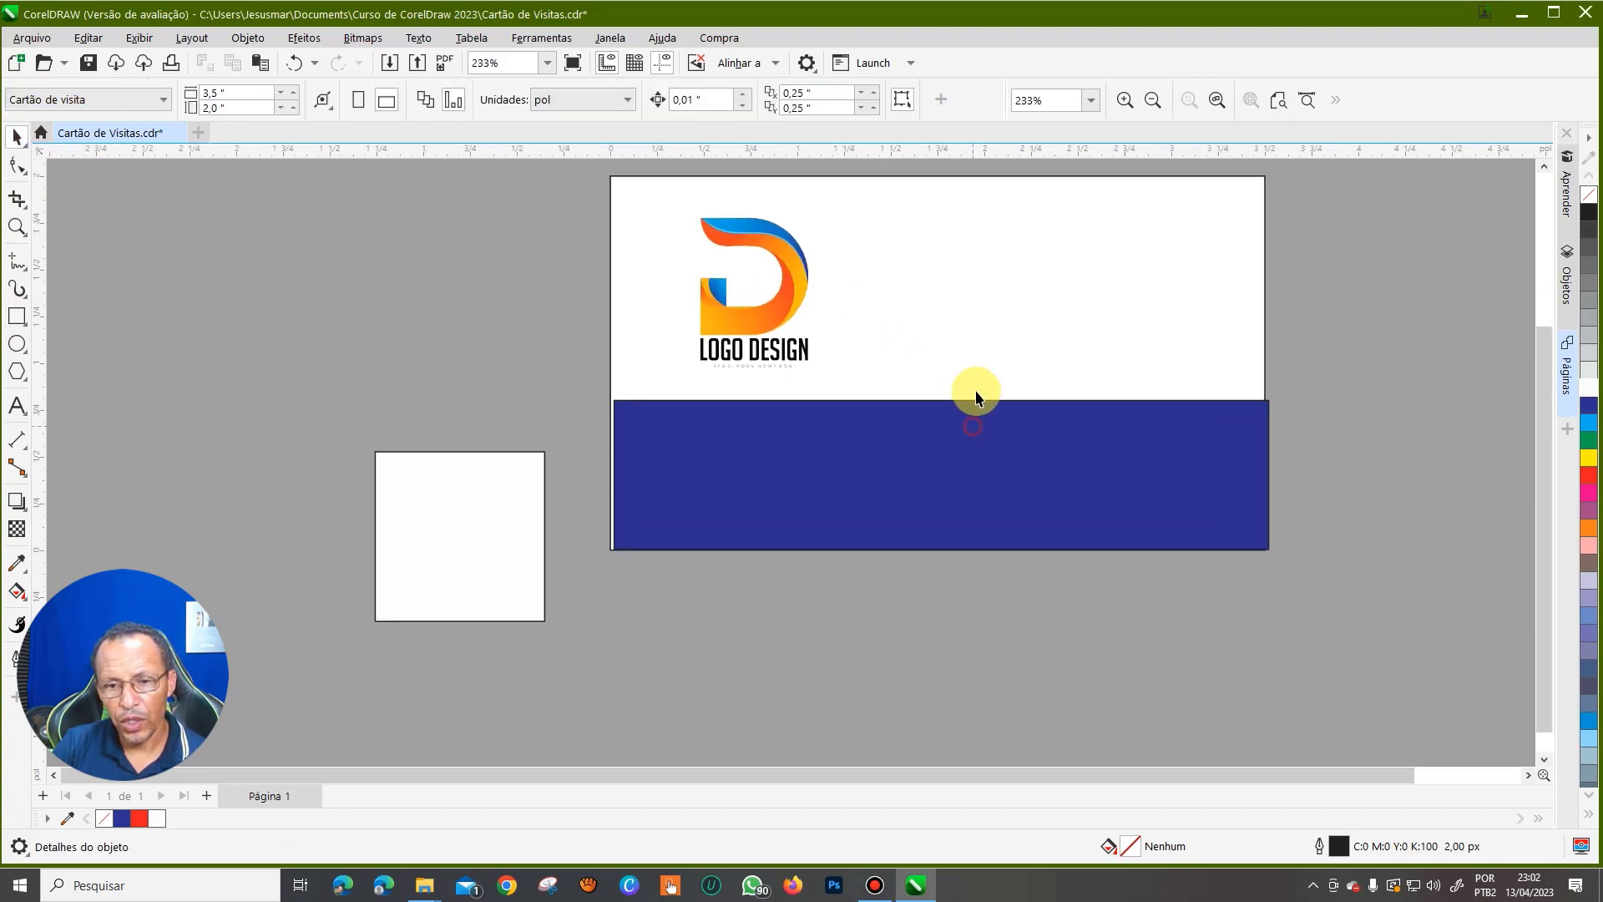
click(973, 405)
shift+click(975, 326)
key(e)
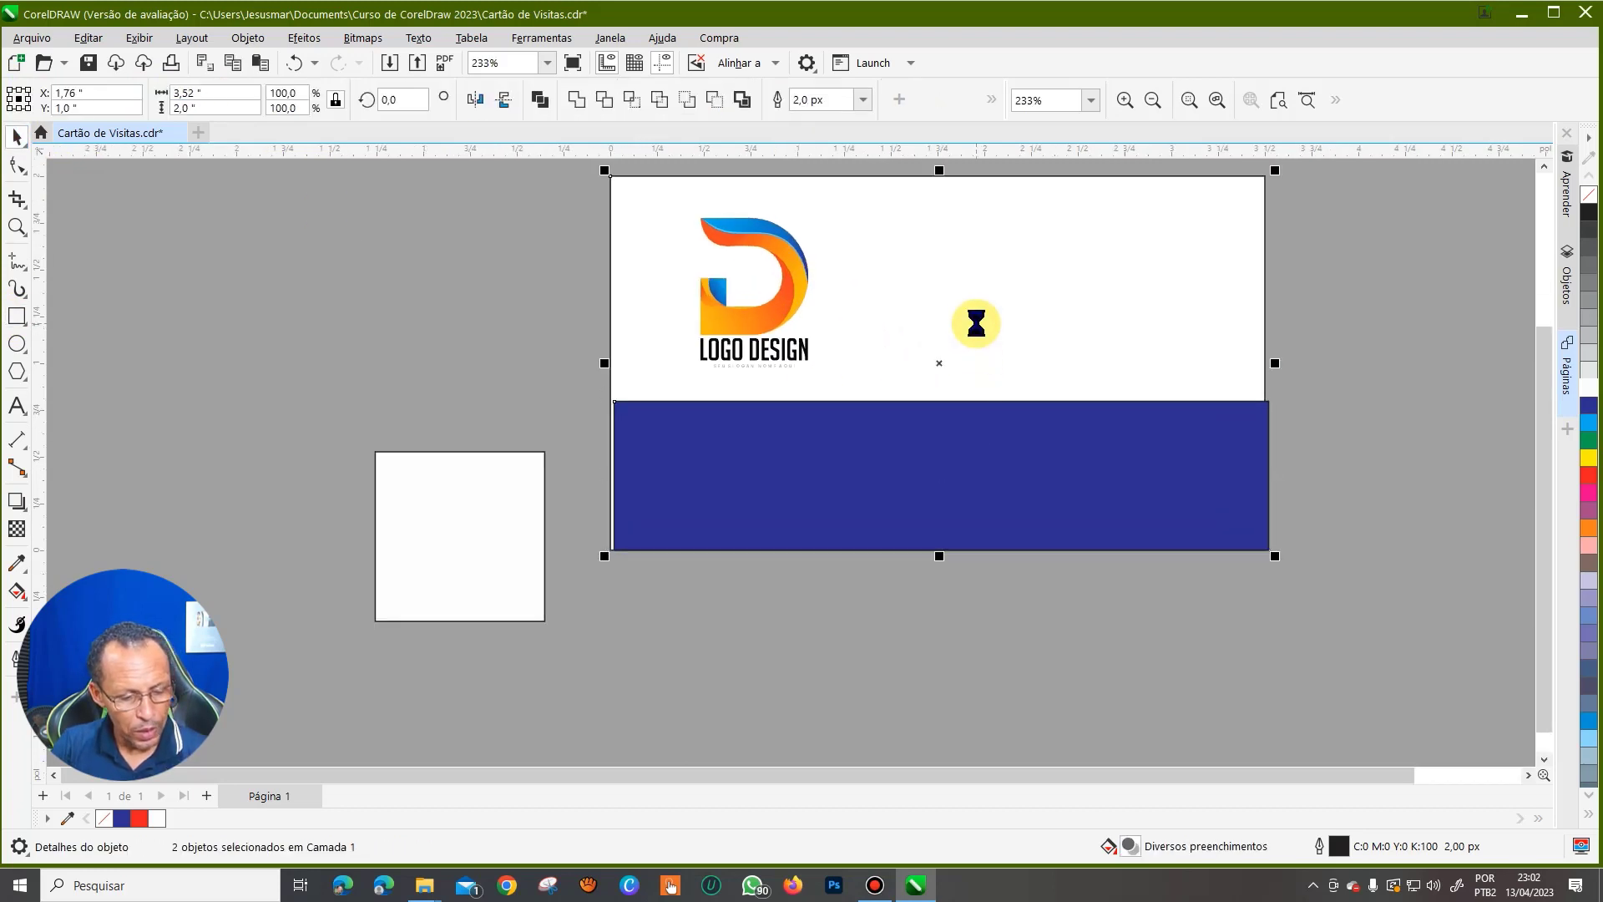
- Move the white card rectangle back onto the page
scroll(985, 333, down, 1)
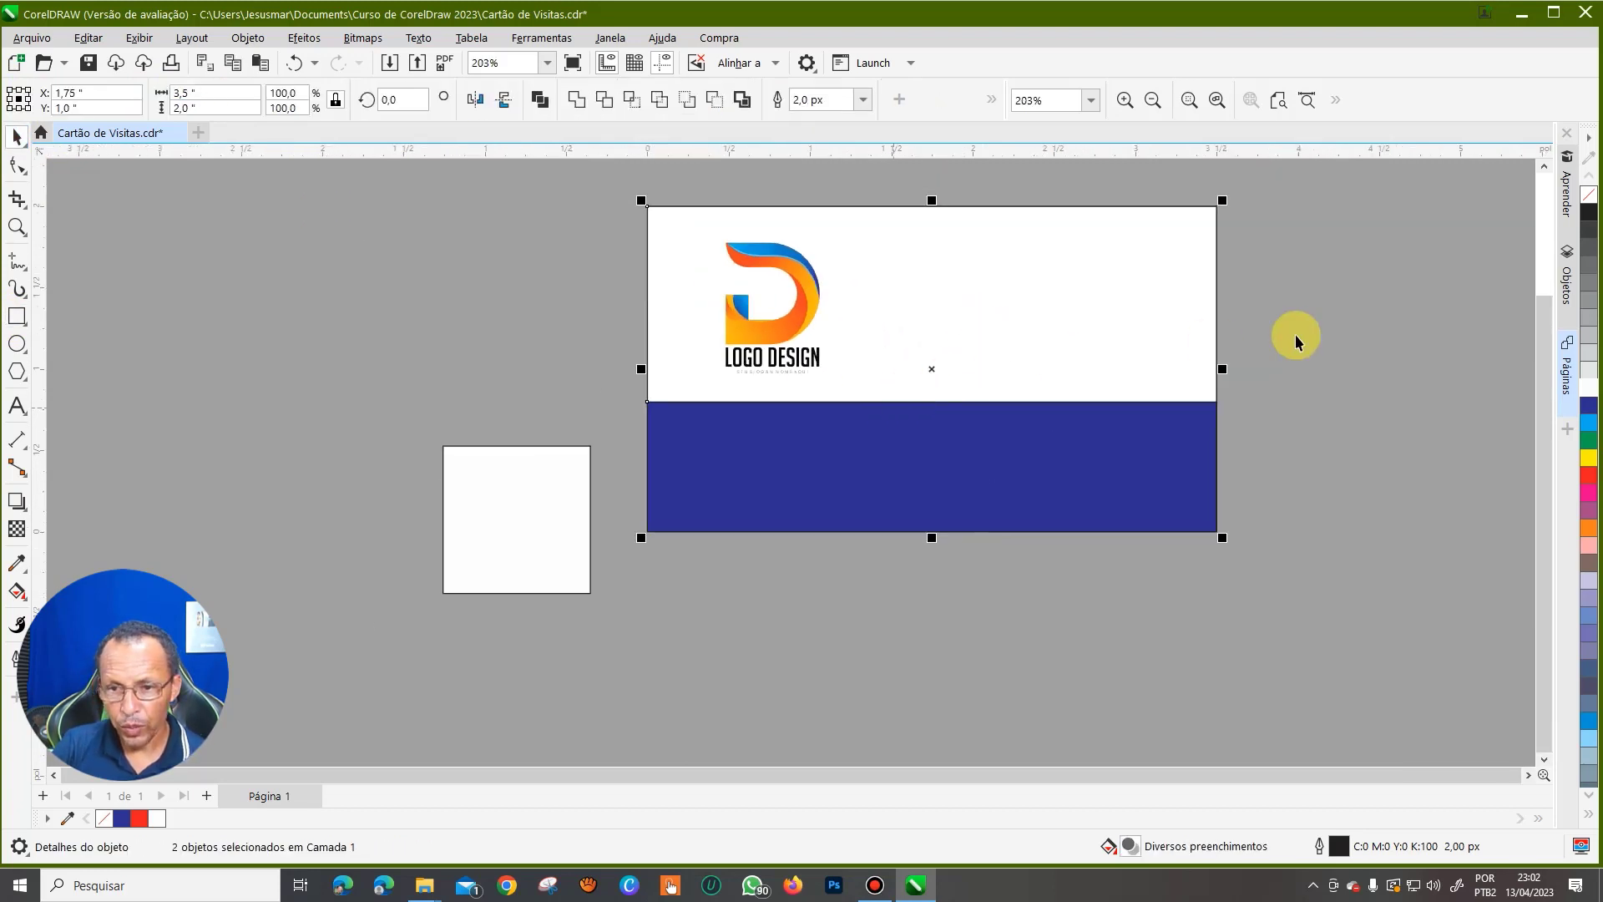
click(1312, 325)
scroll(793, 208, up, 1)
drag(641, 224, 874, 444)
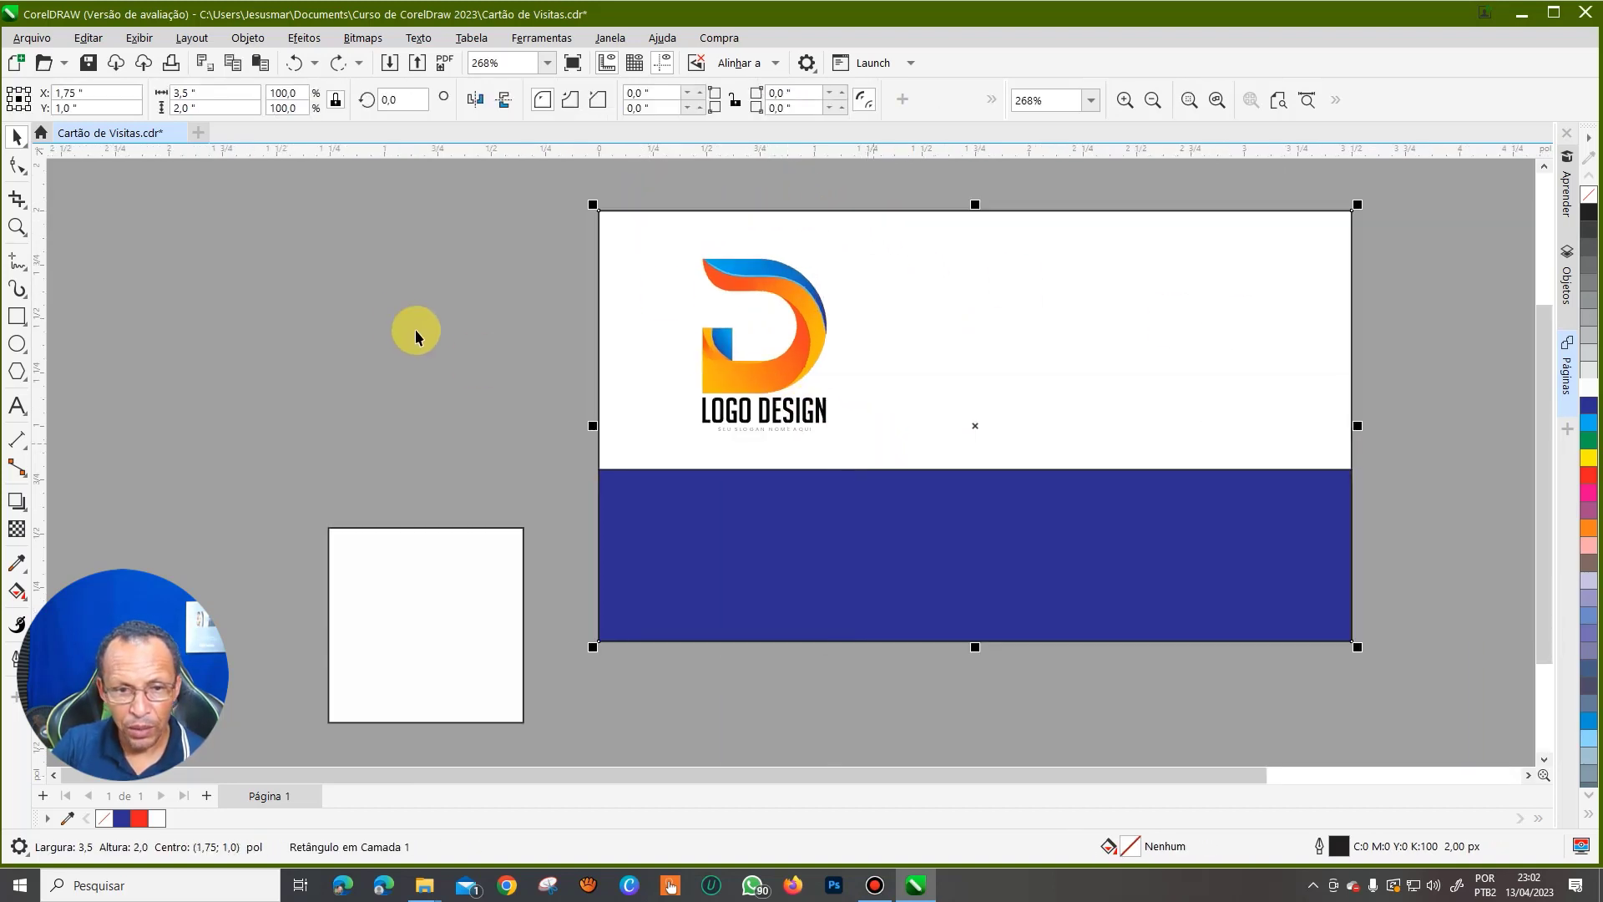
click(340, 268)
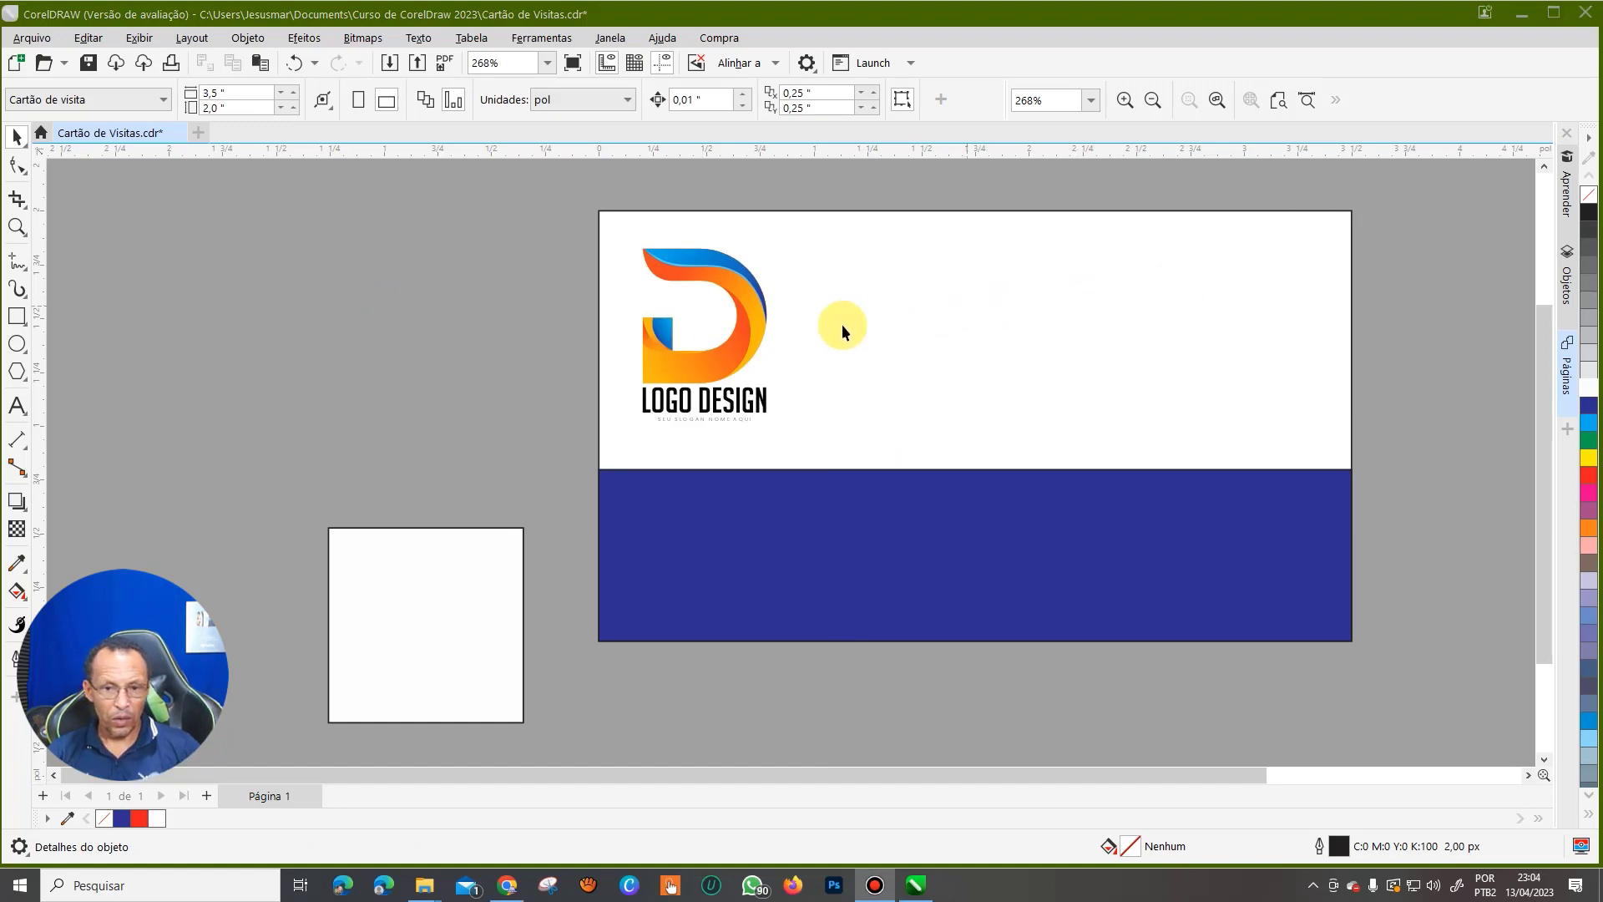
- Start a new import and browse to the Imagens folder
scroll(743, 300, up, 1)
scroll(743, 301, up, 1)
scroll(743, 301, up, 1)
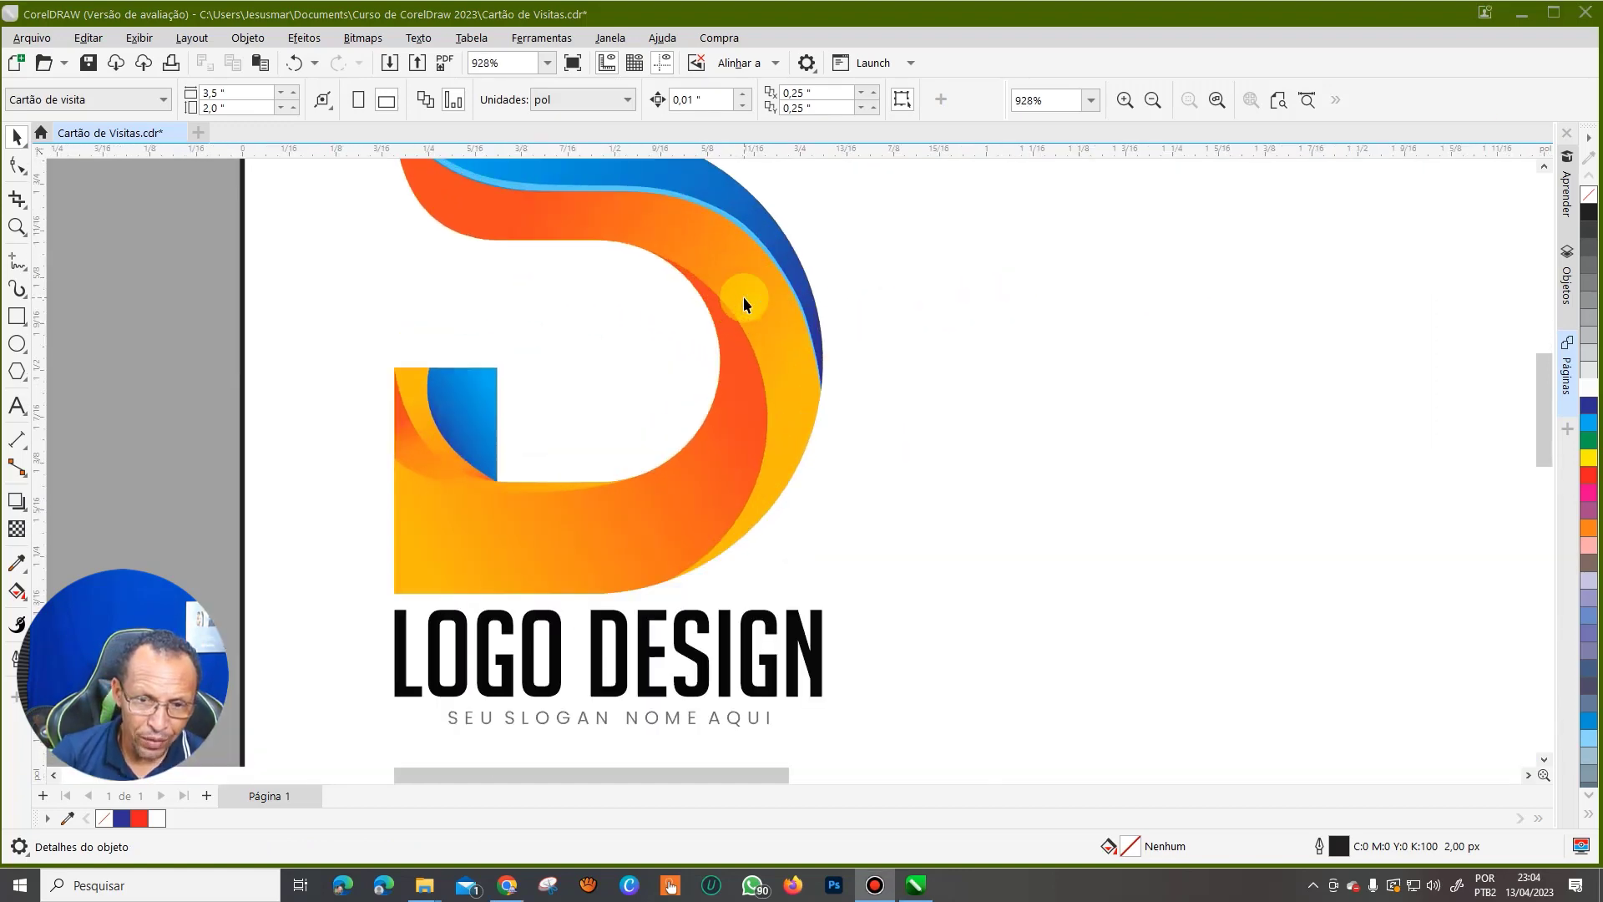
scroll(743, 300, up, 1)
scroll(743, 314, up, 3)
scroll(748, 332, up, 2)
scroll(749, 339, down, 4)
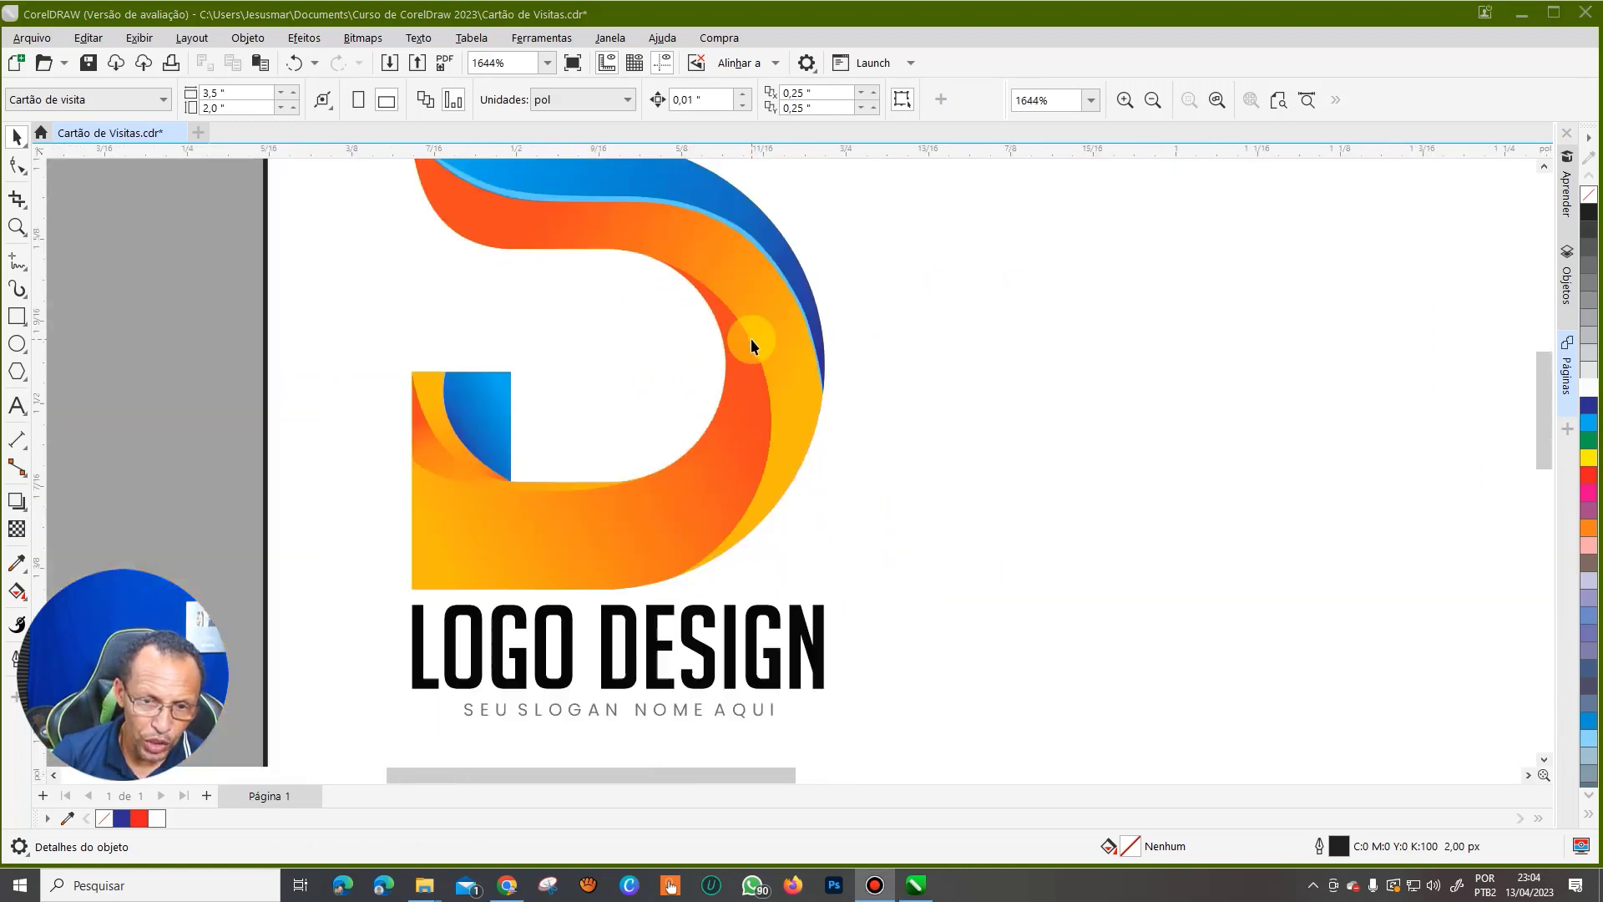
scroll(750, 339, down, 2)
scroll(749, 338, down, 4)
scroll(1039, 338, up, 1)
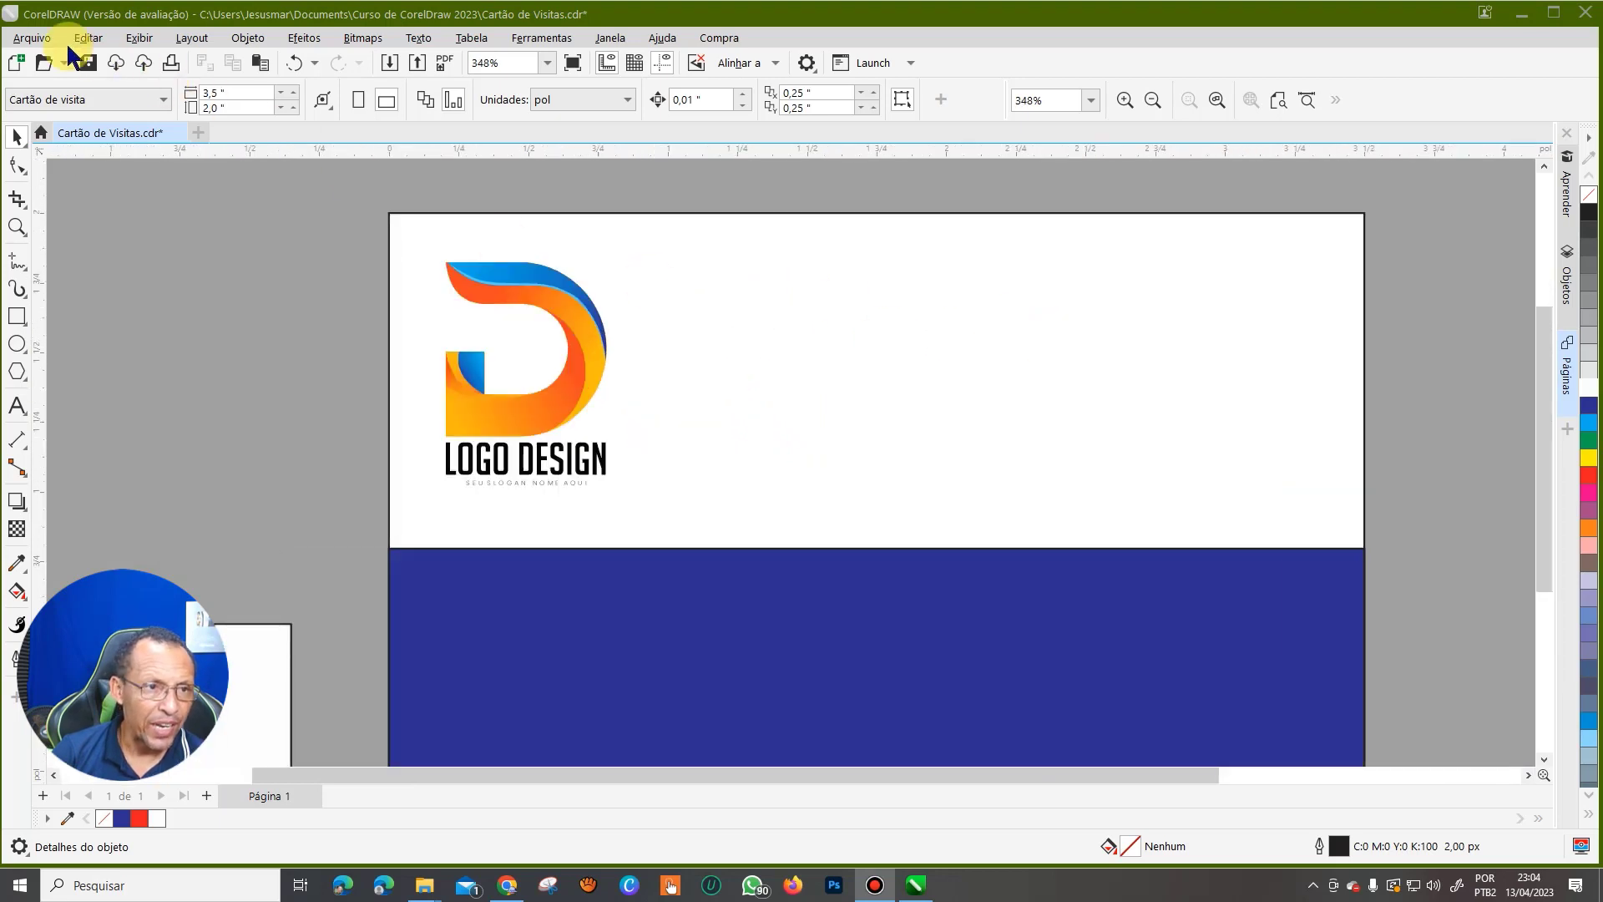
click(32, 38)
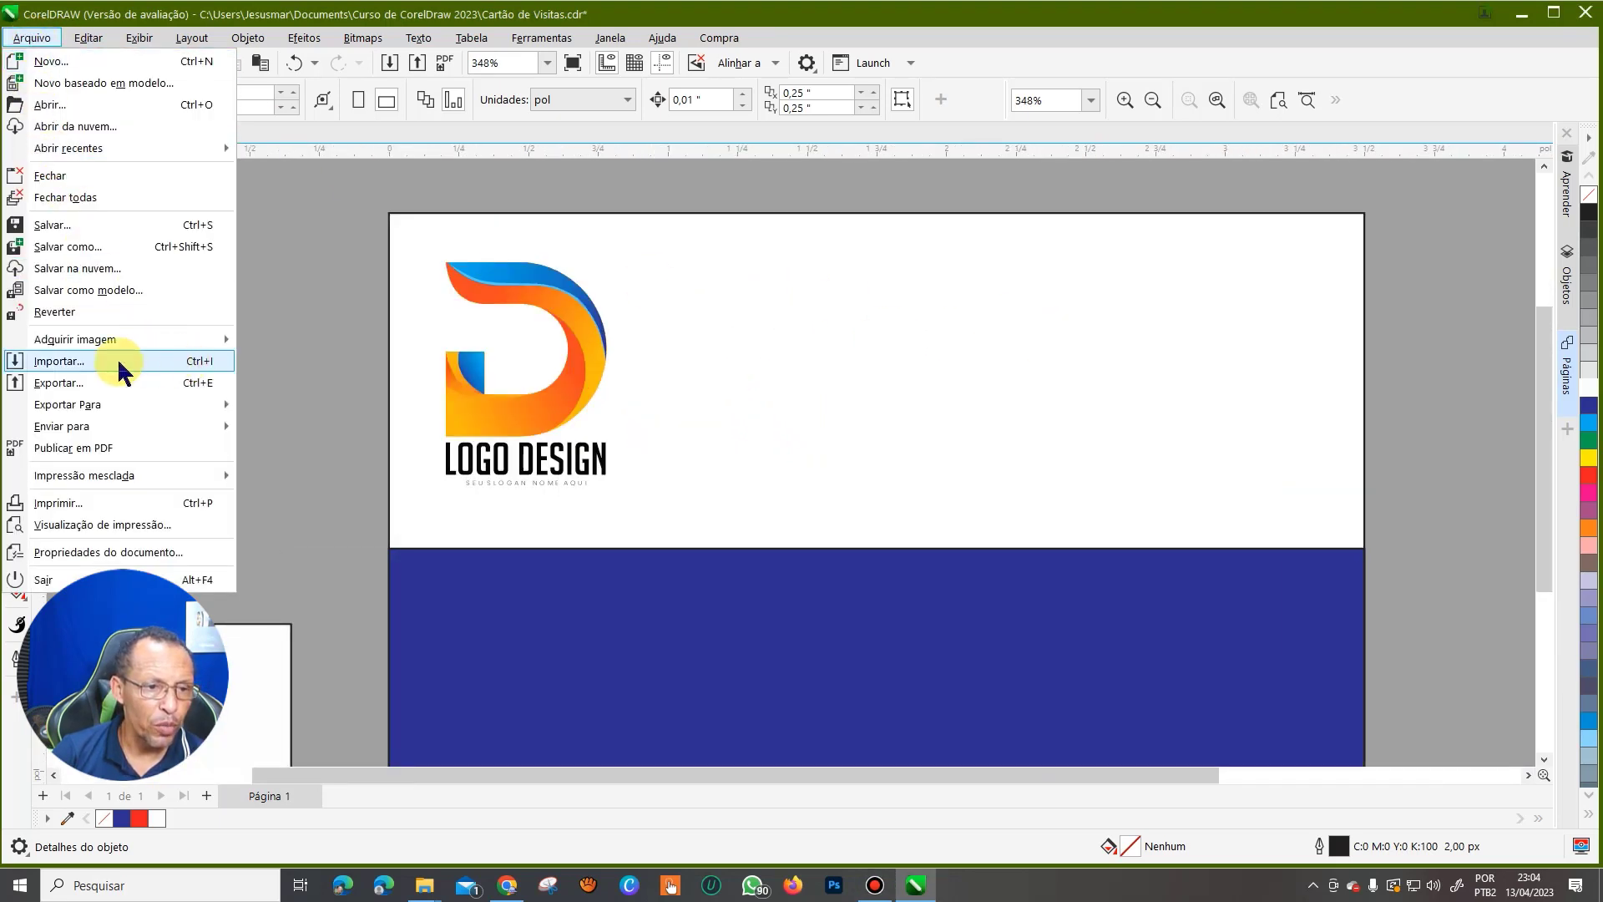
click(83, 361)
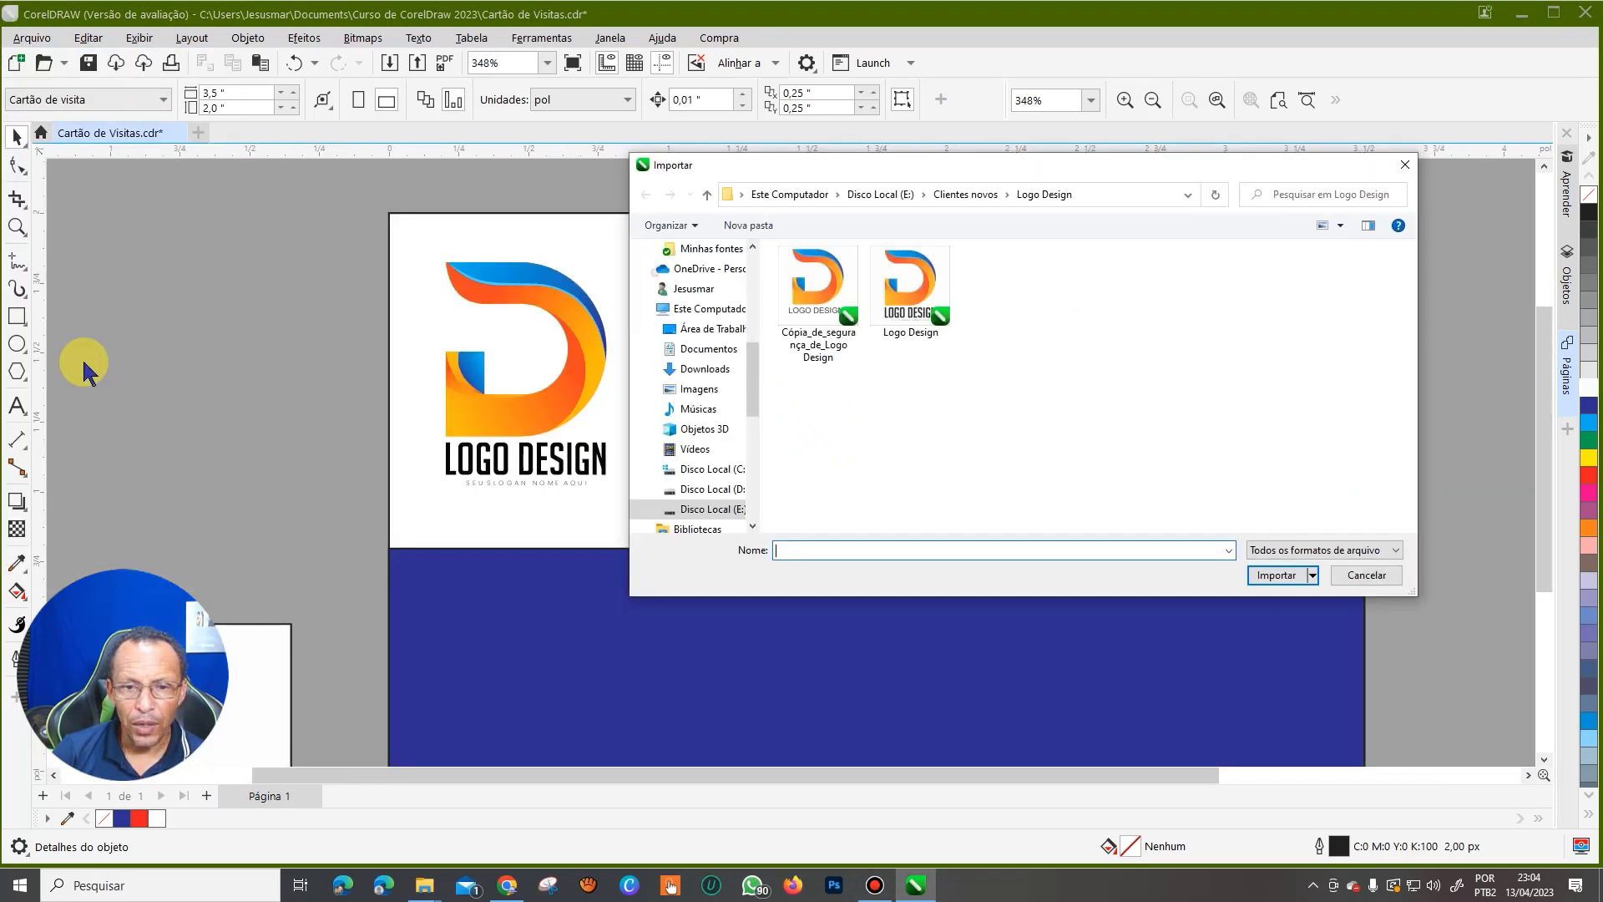
click(698, 390)
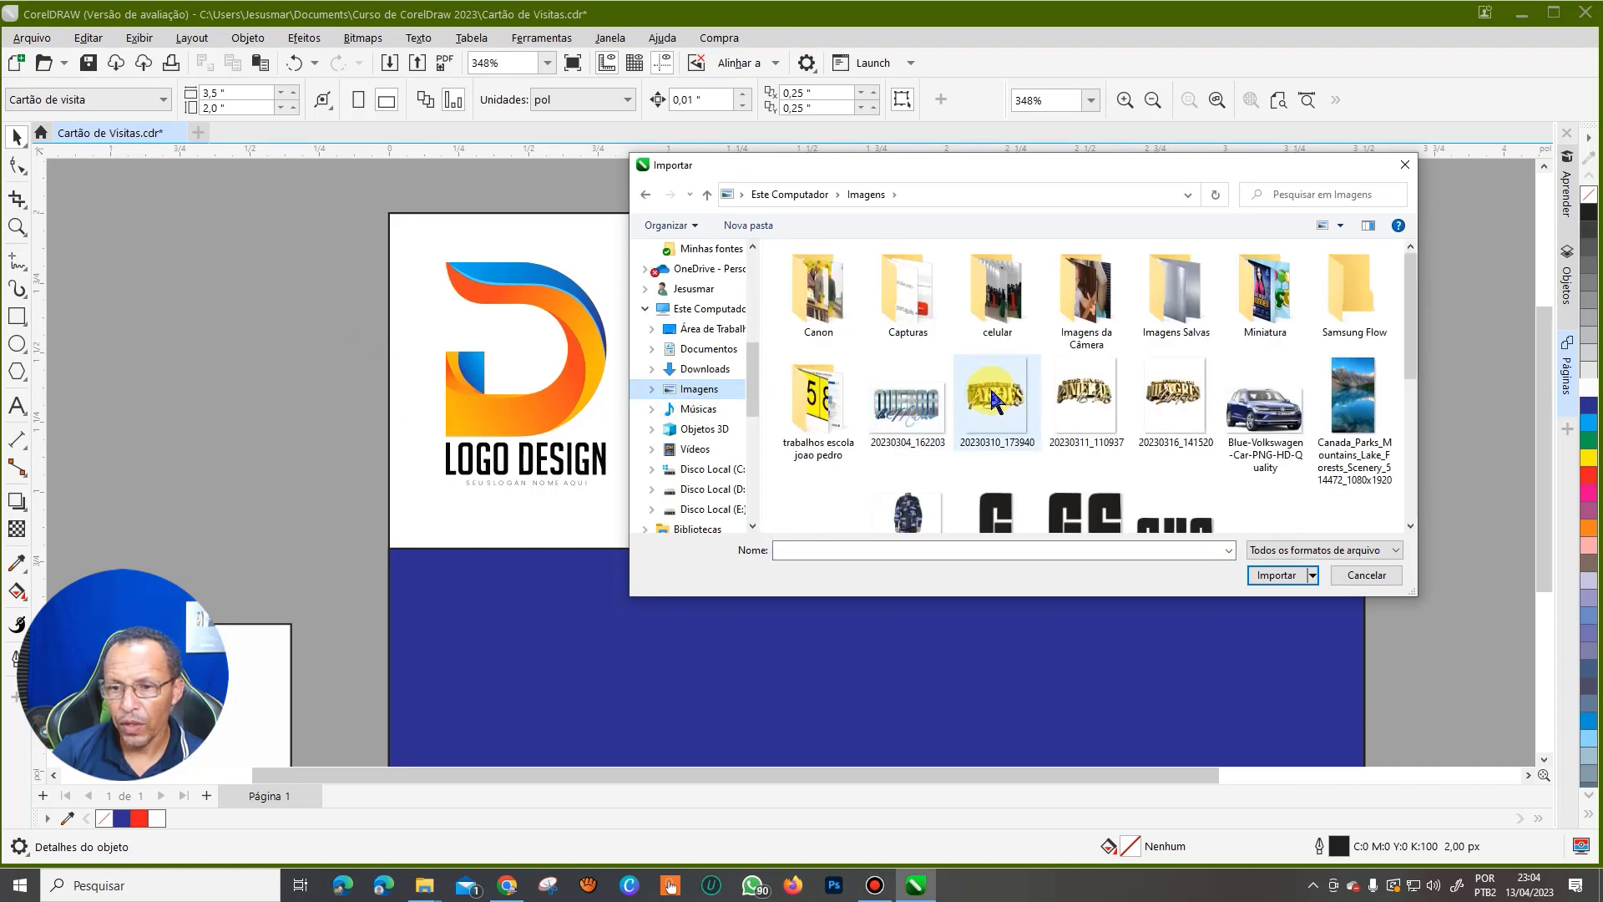
- Import Blue-Volkswagen-Car-PNG-HD-Quality and place it in the card's white top-right area
scroll(994, 401, up, 3)
click(1265, 393)
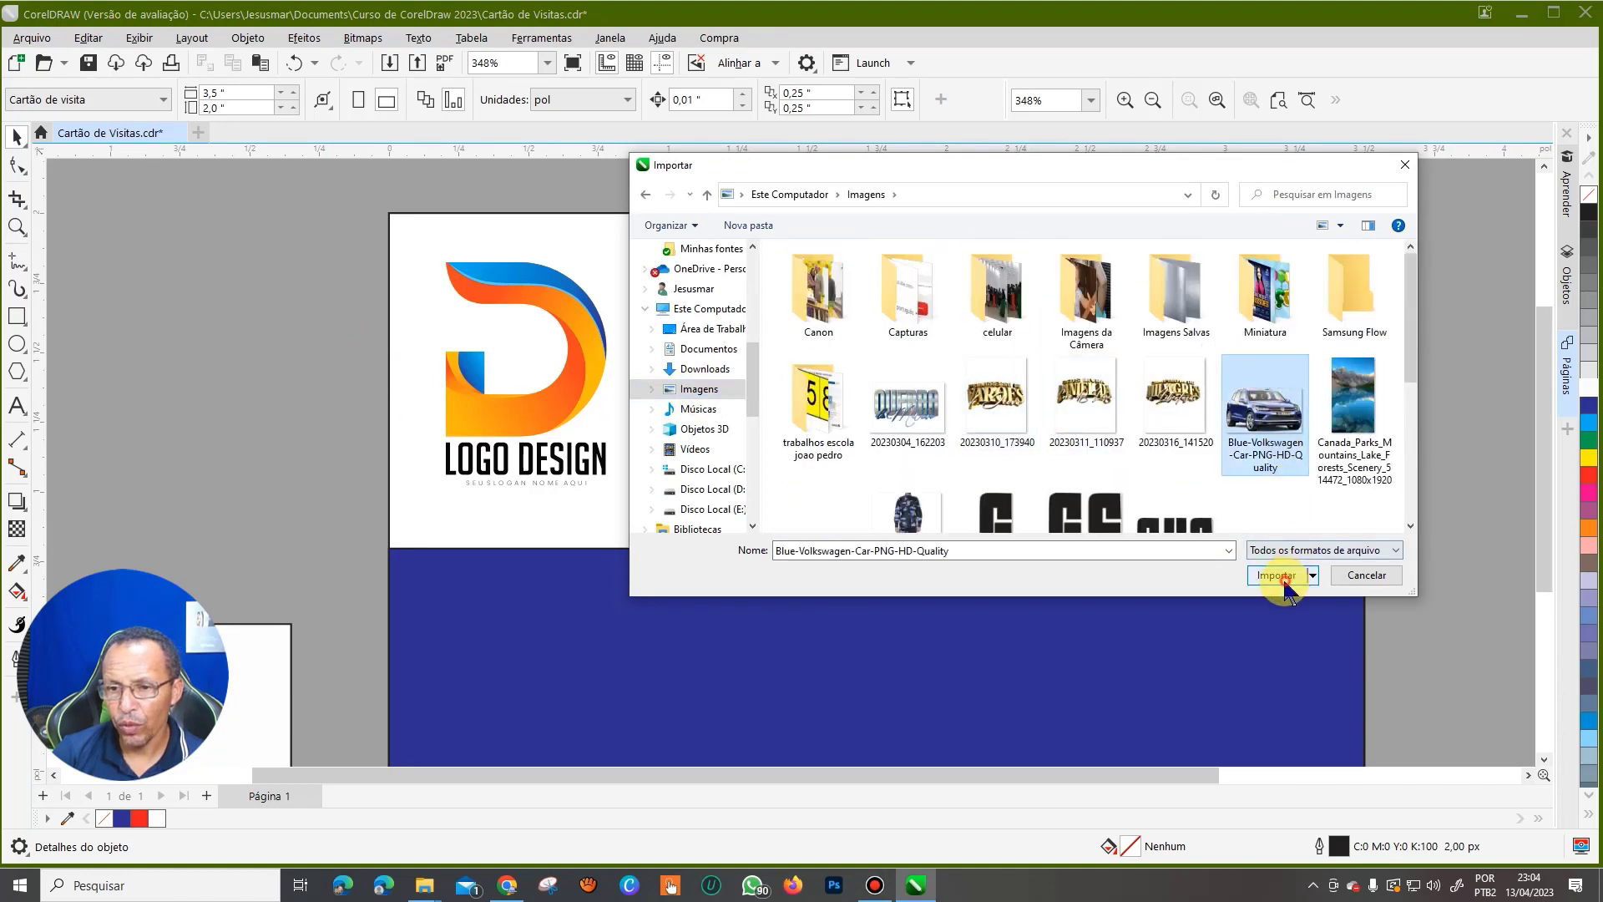
click(1276, 574)
drag(809, 255, 1320, 527)
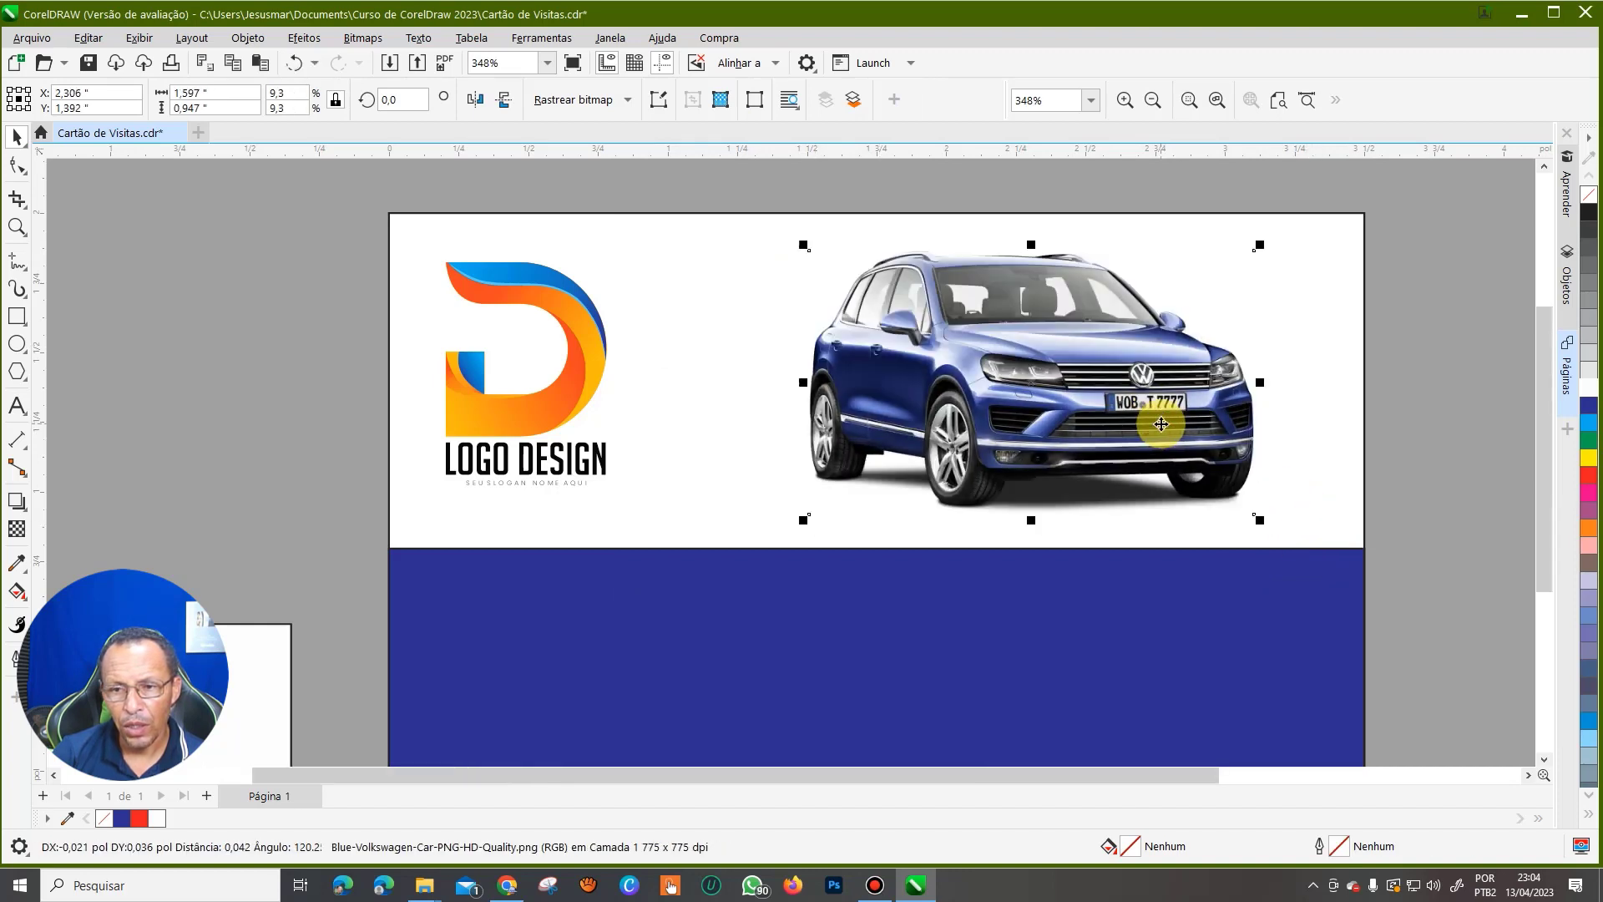
- Nudge the Logo Design logo slightly right, beside the car photo, and deselect
scroll(945, 342, down, 1)
key(Escape)
scroll(877, 344, up, 1)
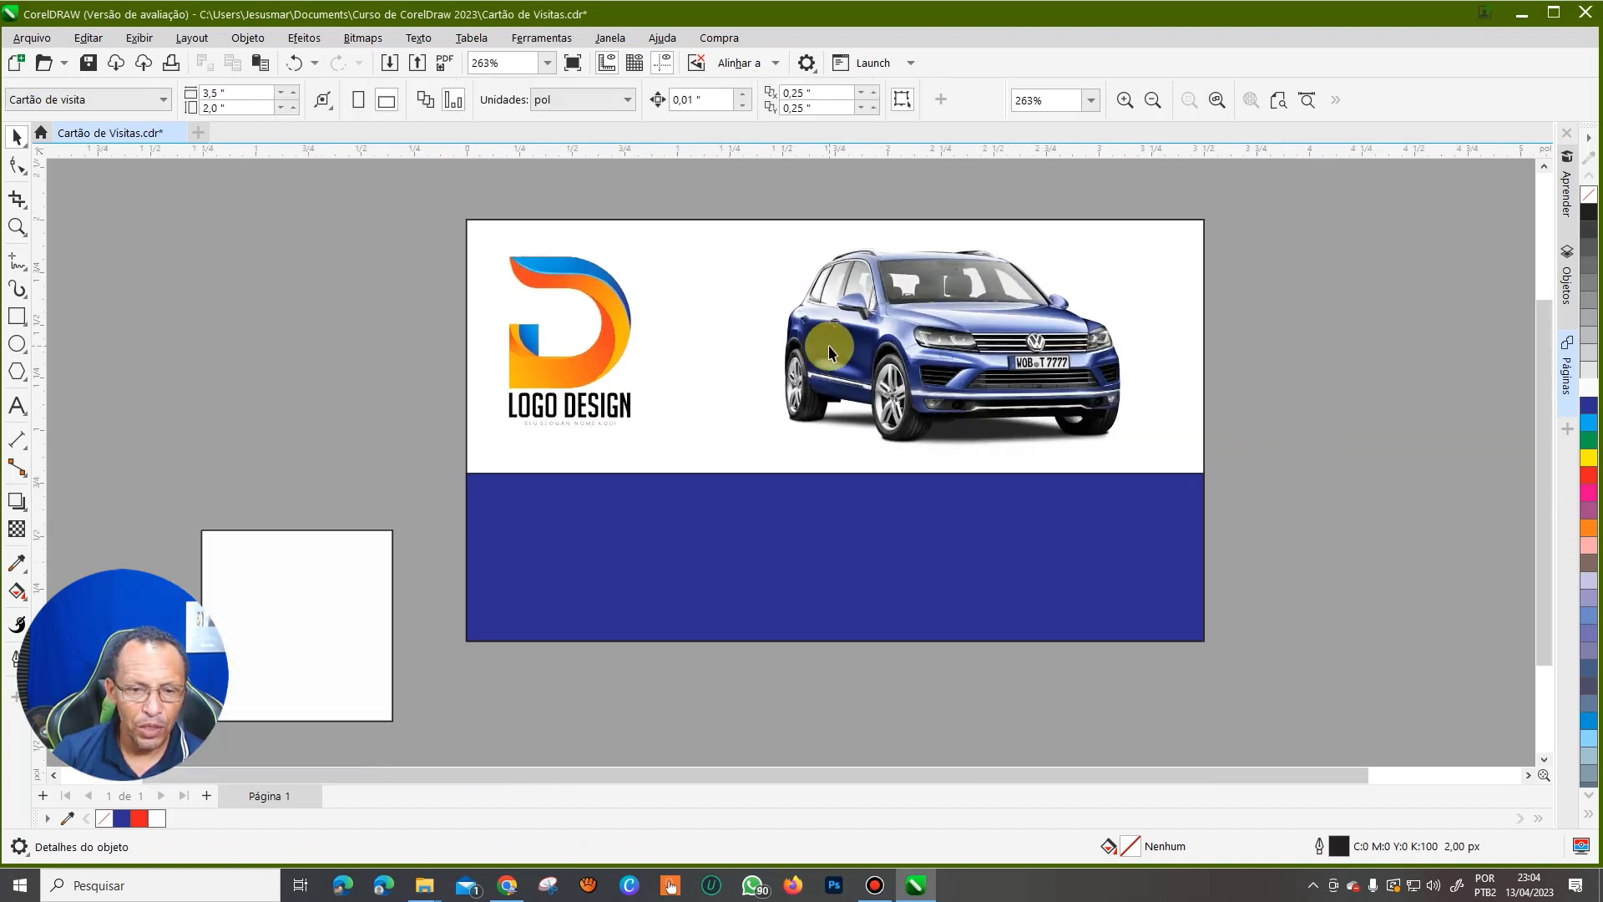
scroll(835, 350, down, 1)
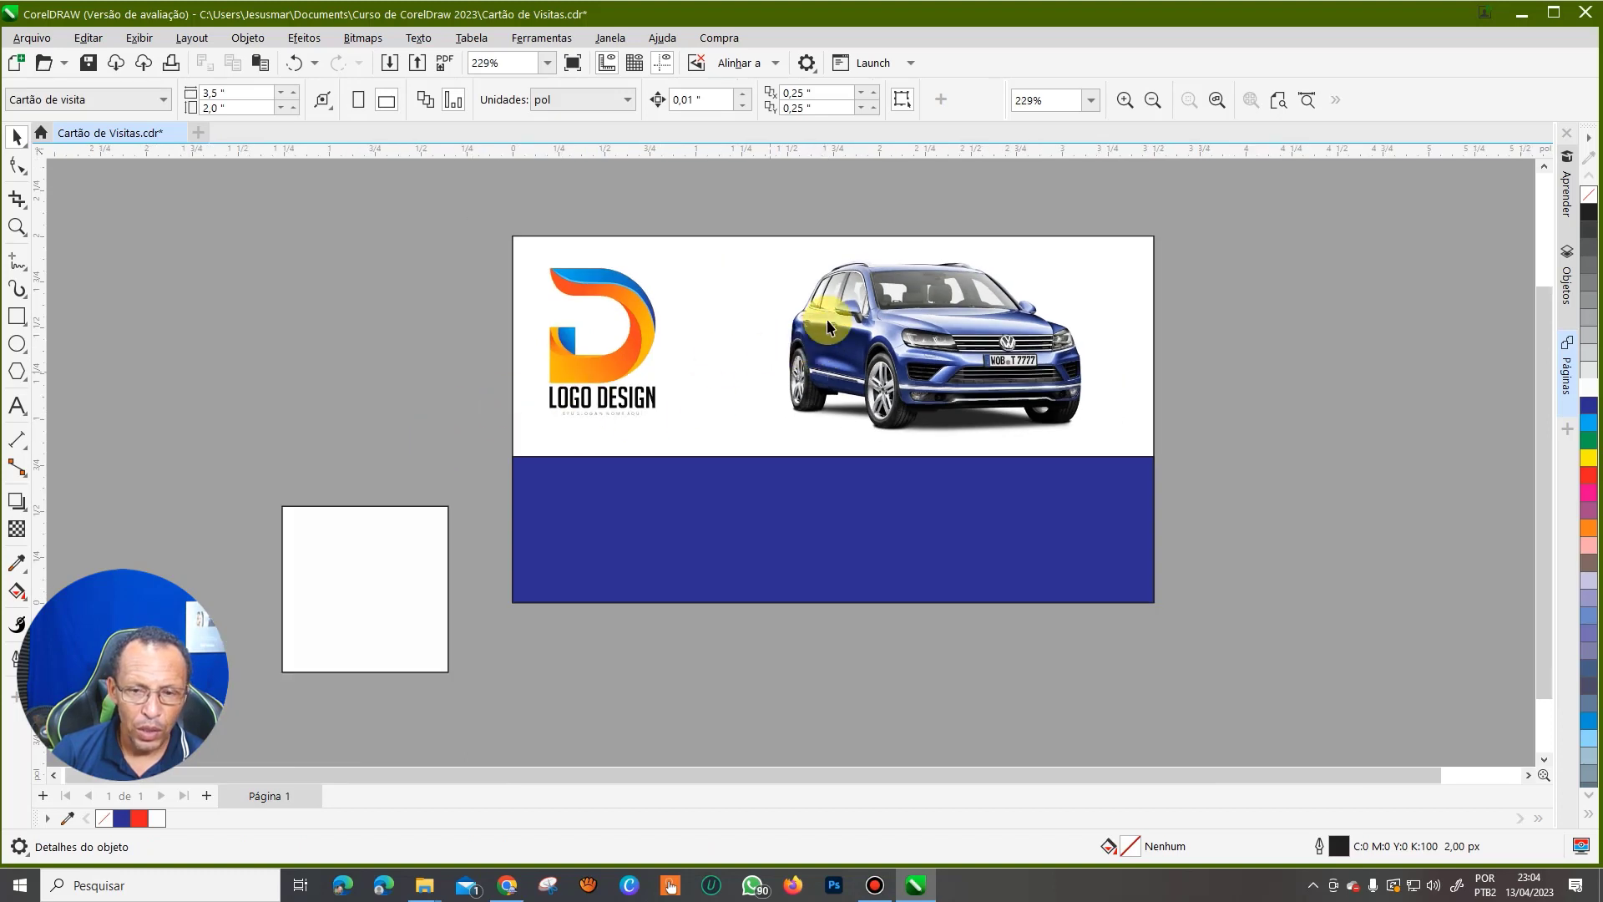
scroll(829, 326, up, 1)
click(894, 351)
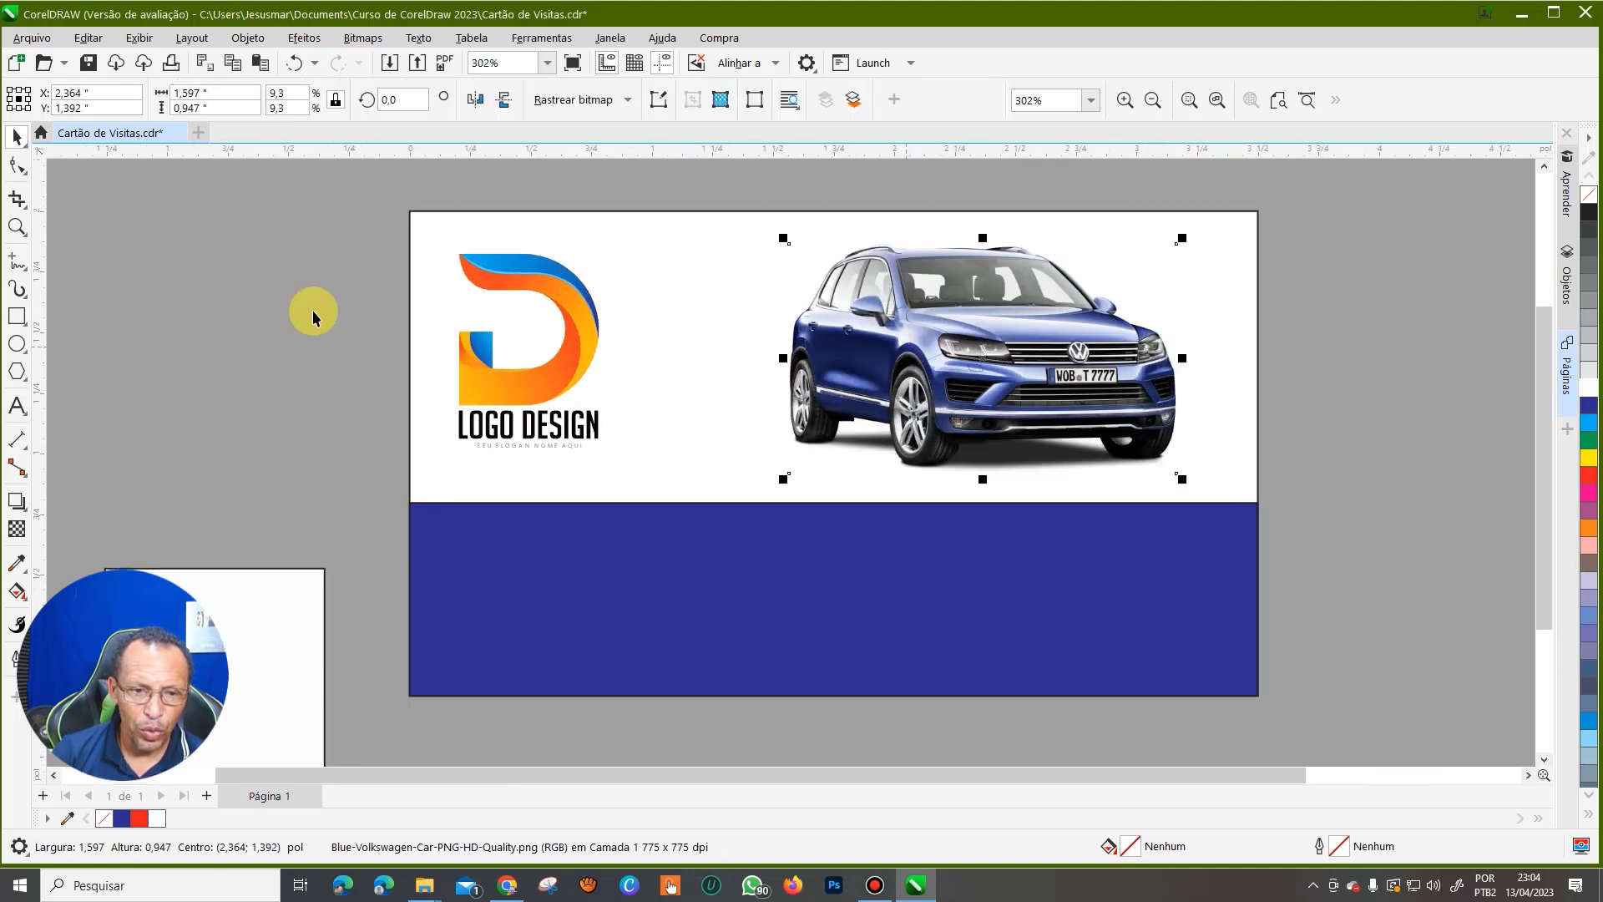
click(241, 317)
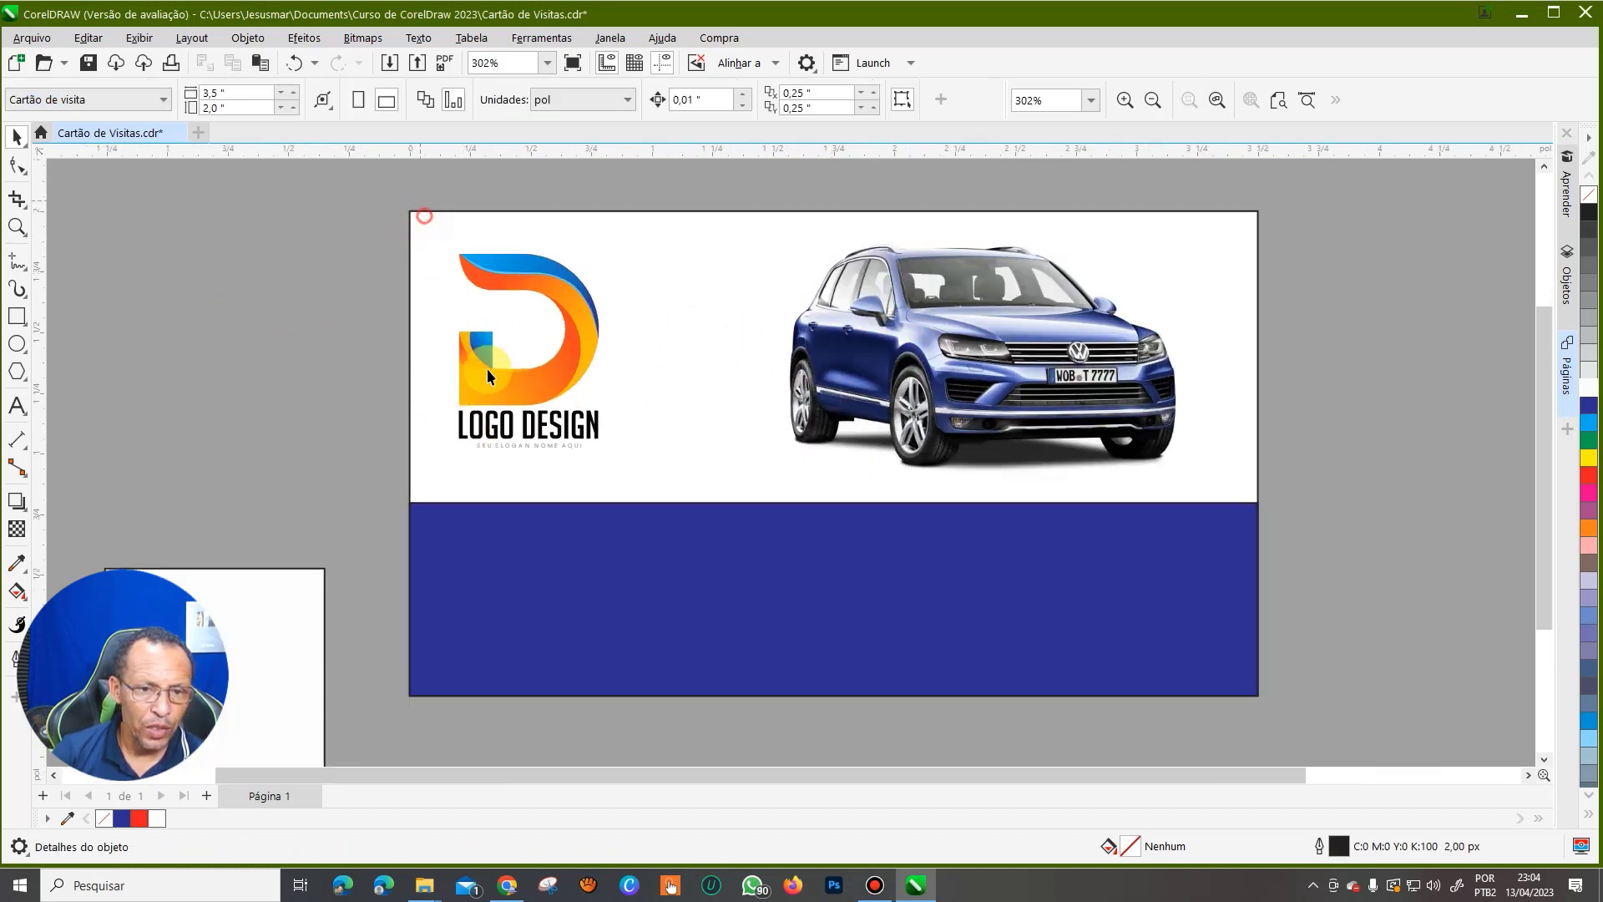
drag(590, 404, 617, 407)
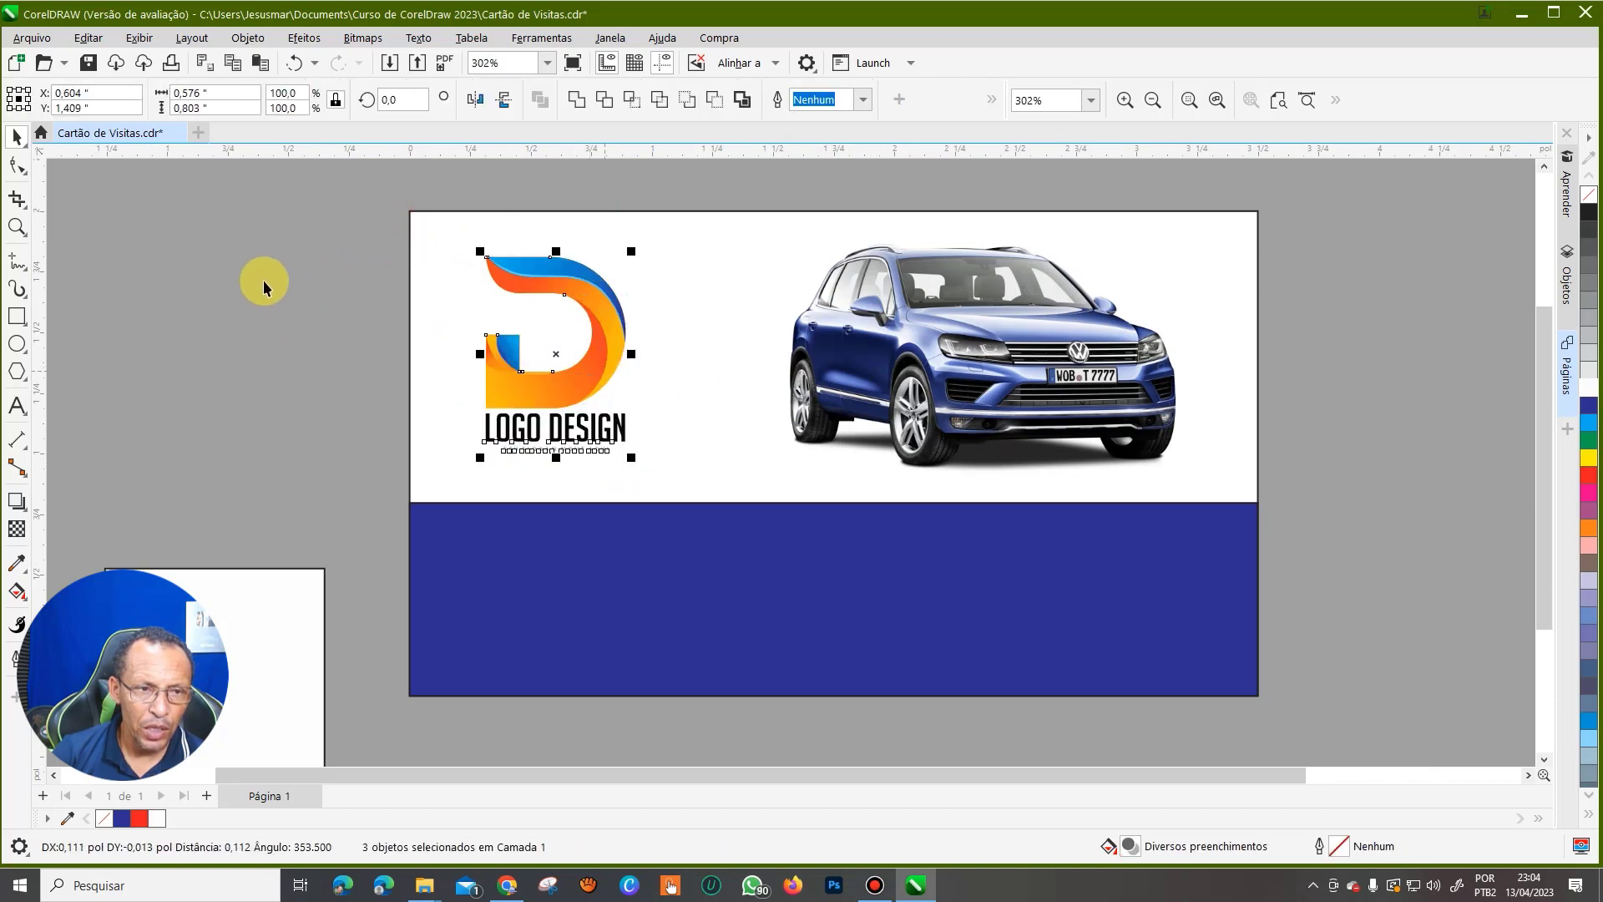
click(263, 281)
click(20, 40)
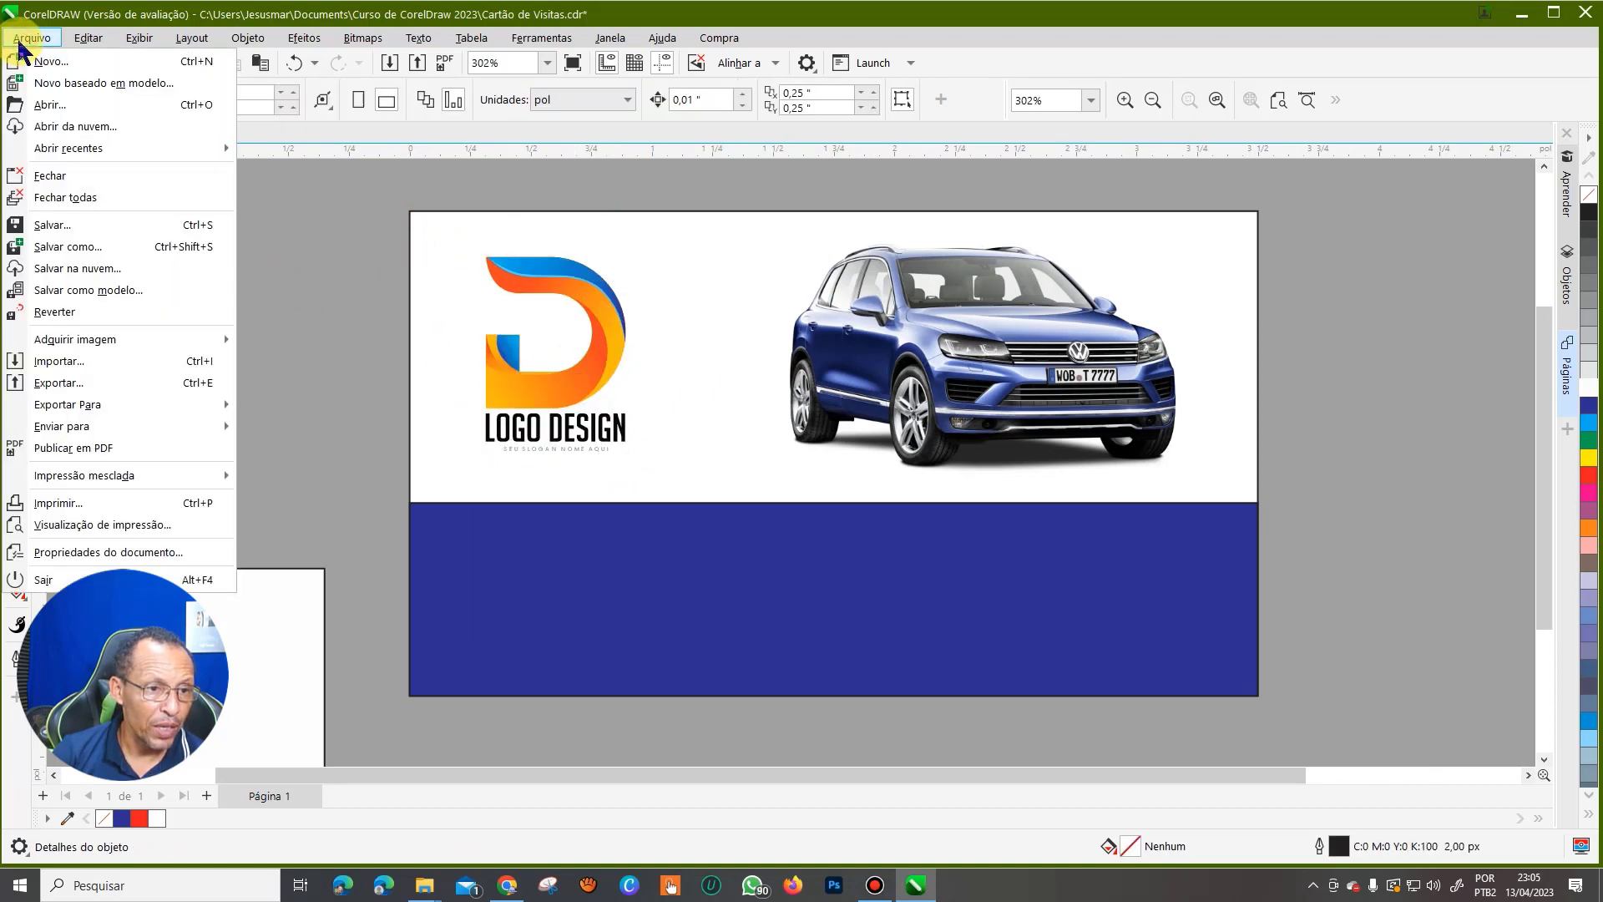
- Export the card as a JPG named Cartão de Visitas at 80% quality
click(54, 386)
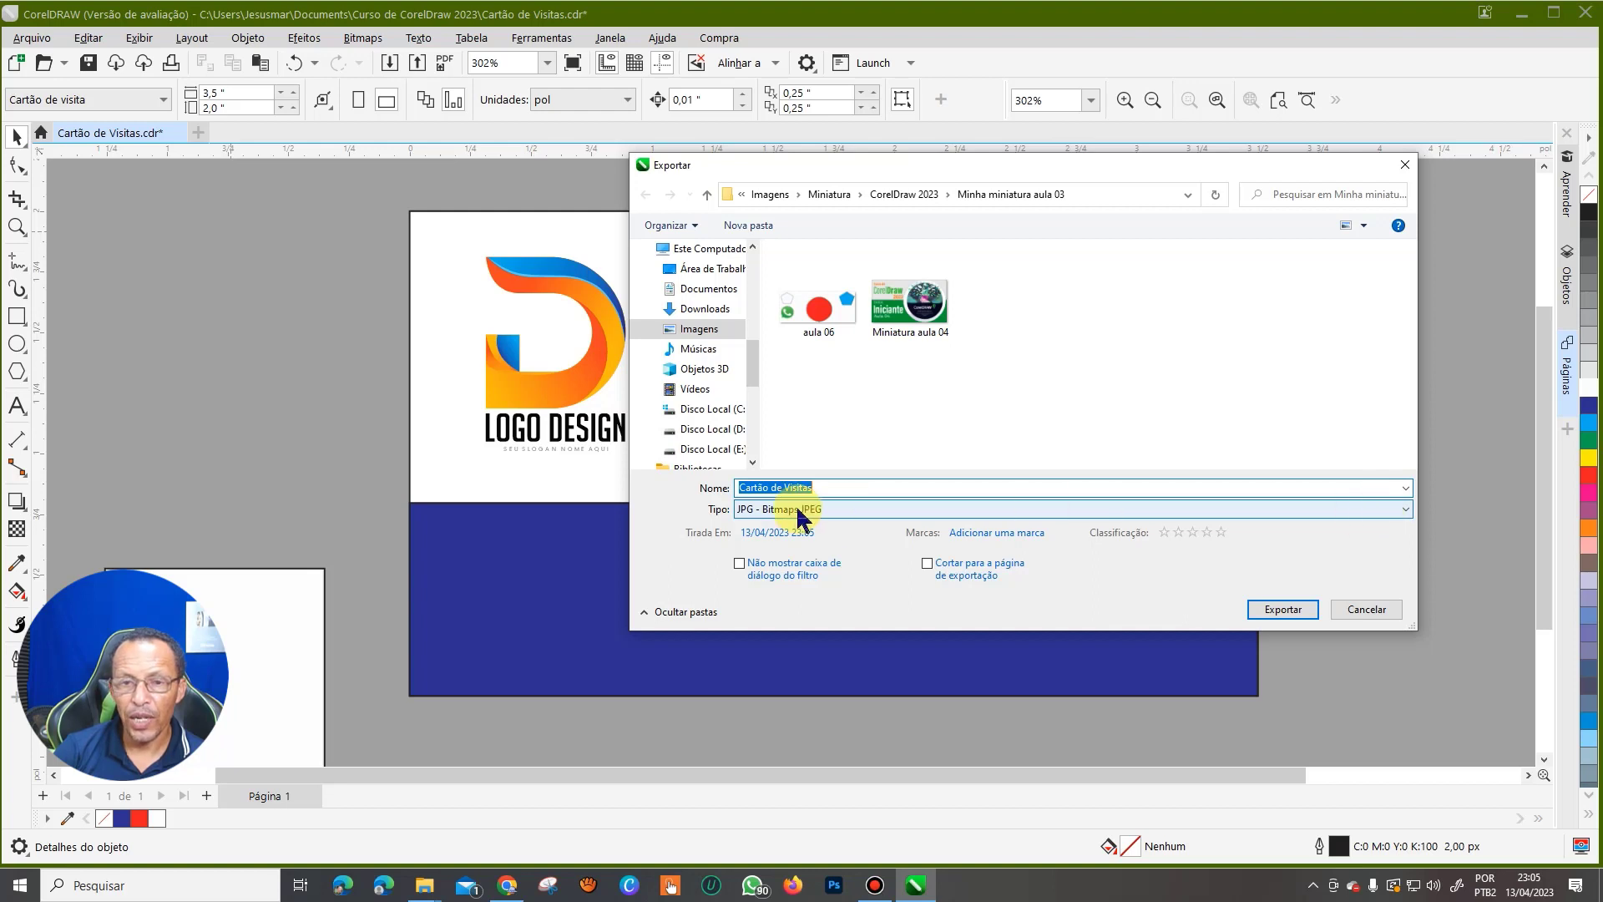
click(1049, 508)
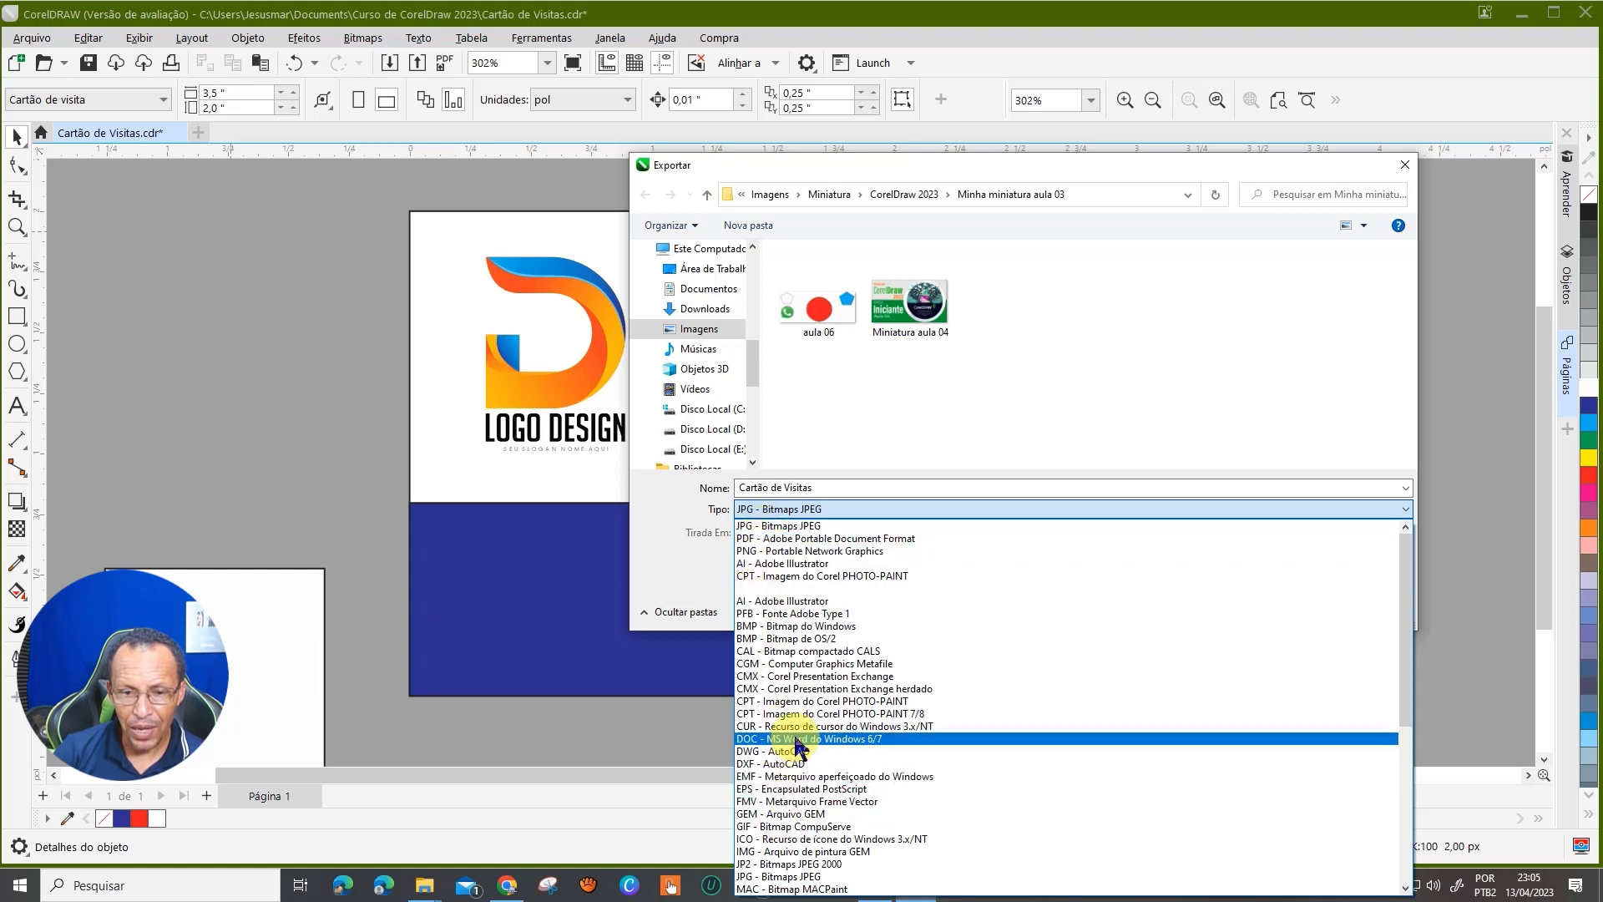
click(777, 525)
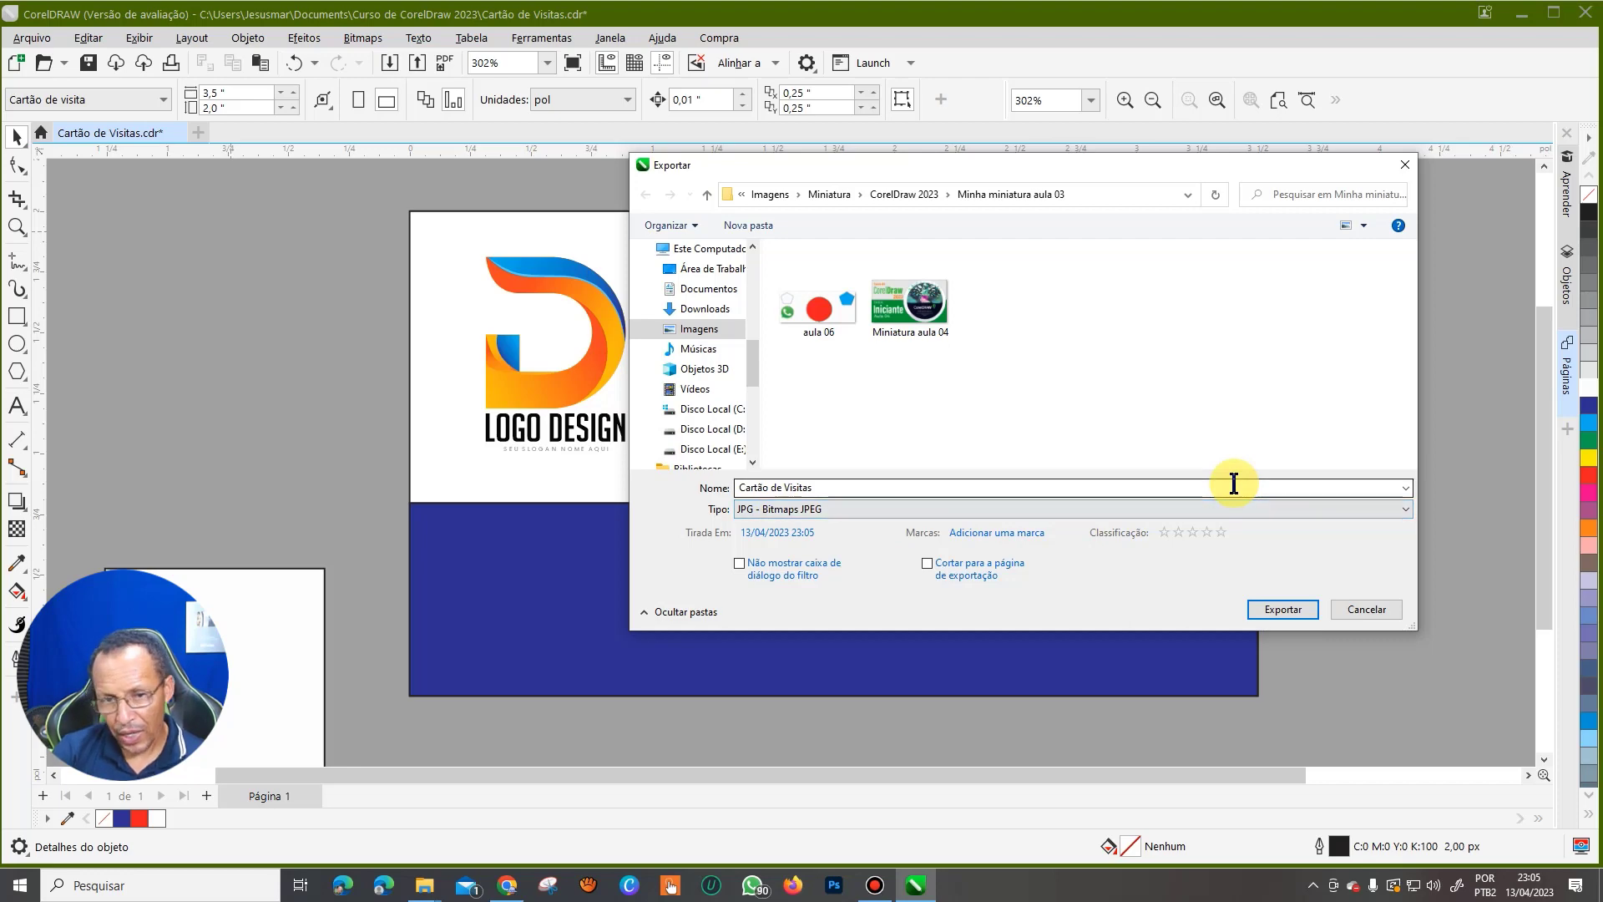
click(1279, 611)
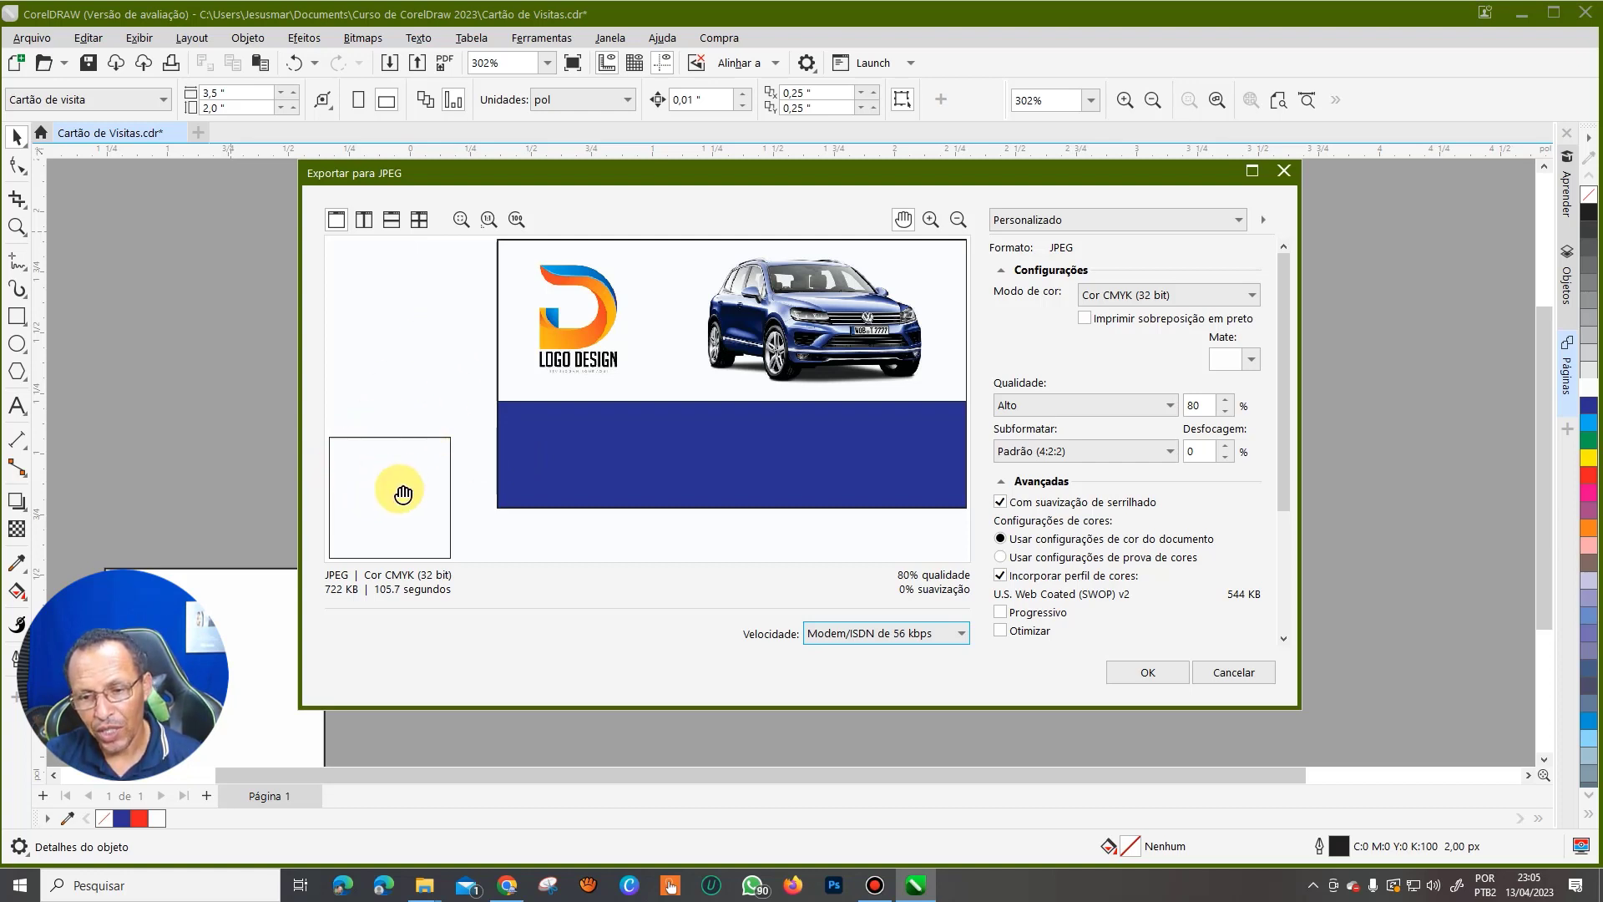
click(1167, 670)
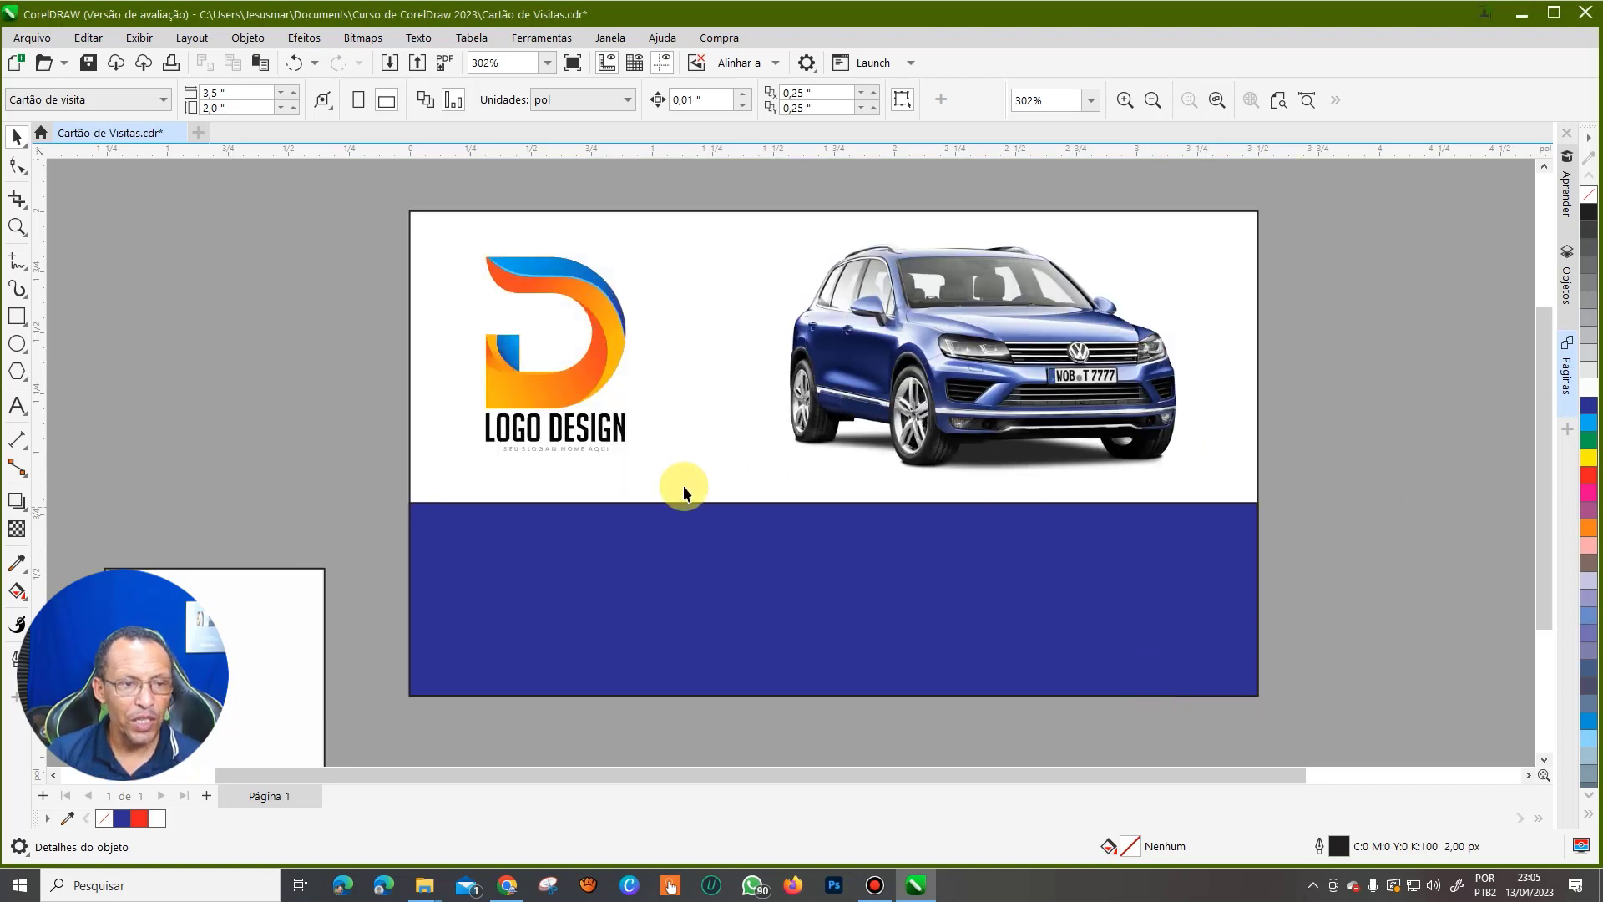
- Open the Arquivo menu to reach the Imprimir command
click(31, 38)
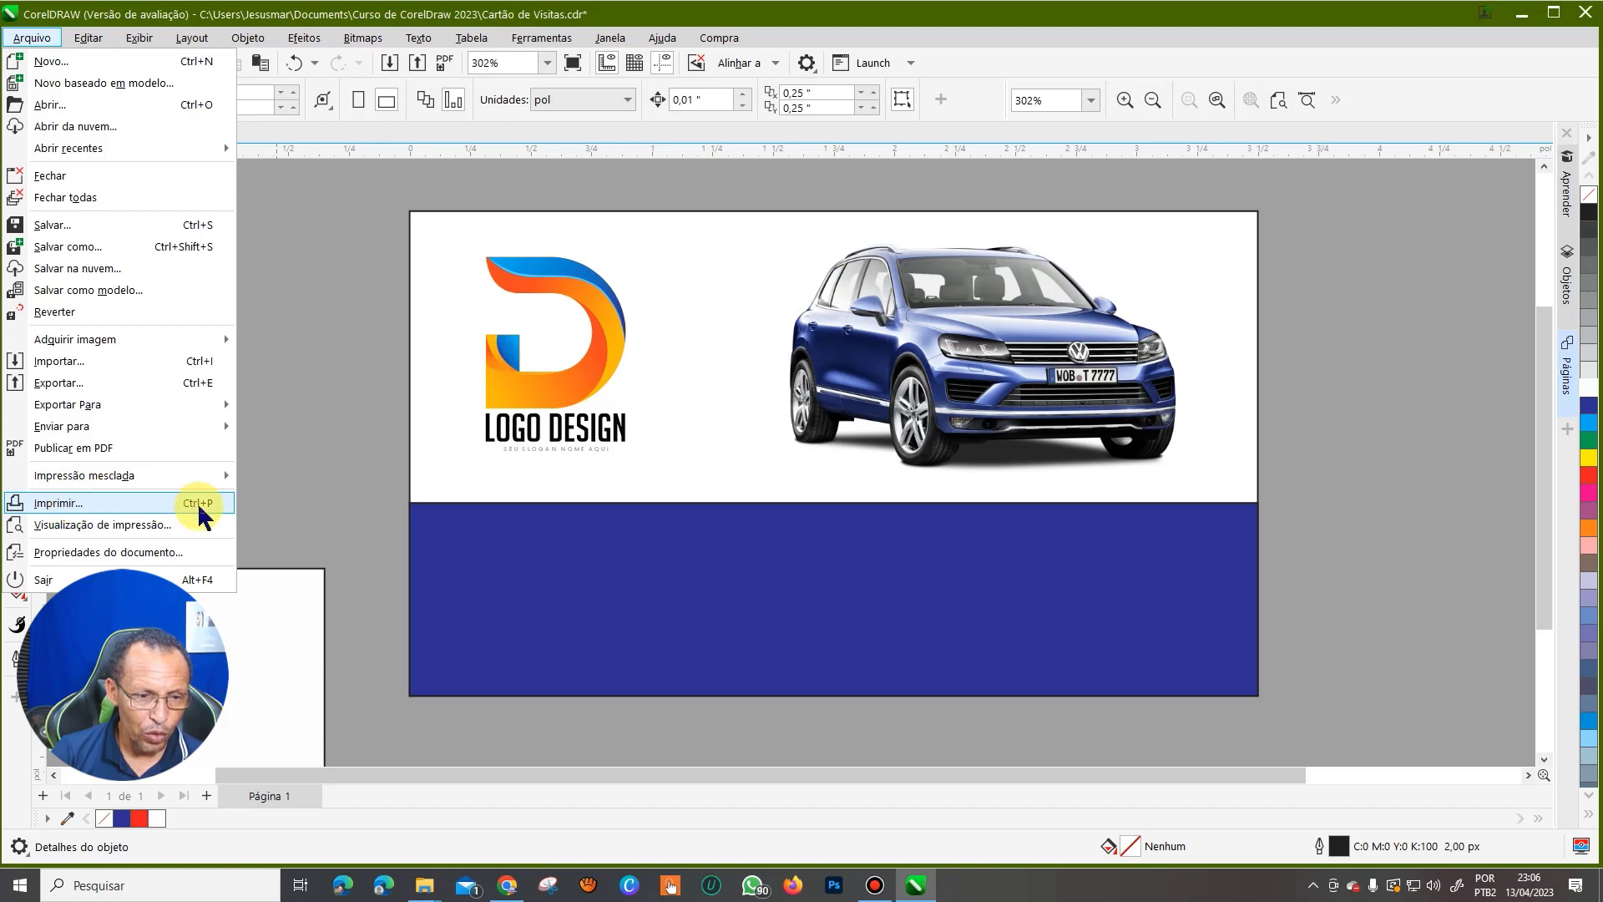
click(61, 504)
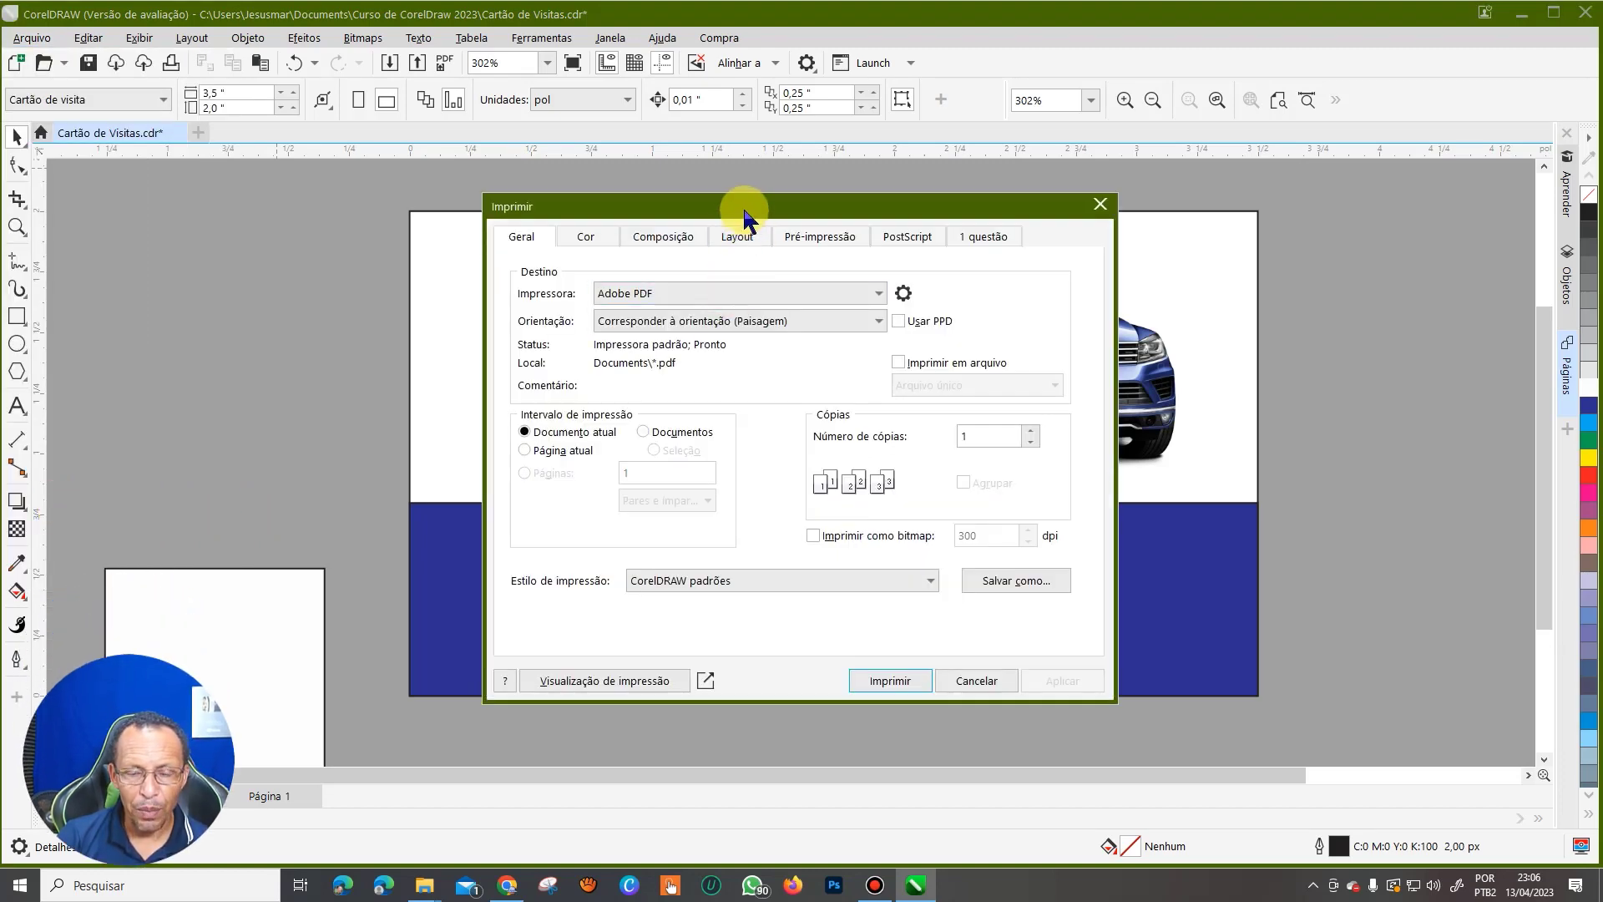
drag(745, 207, 643, 117)
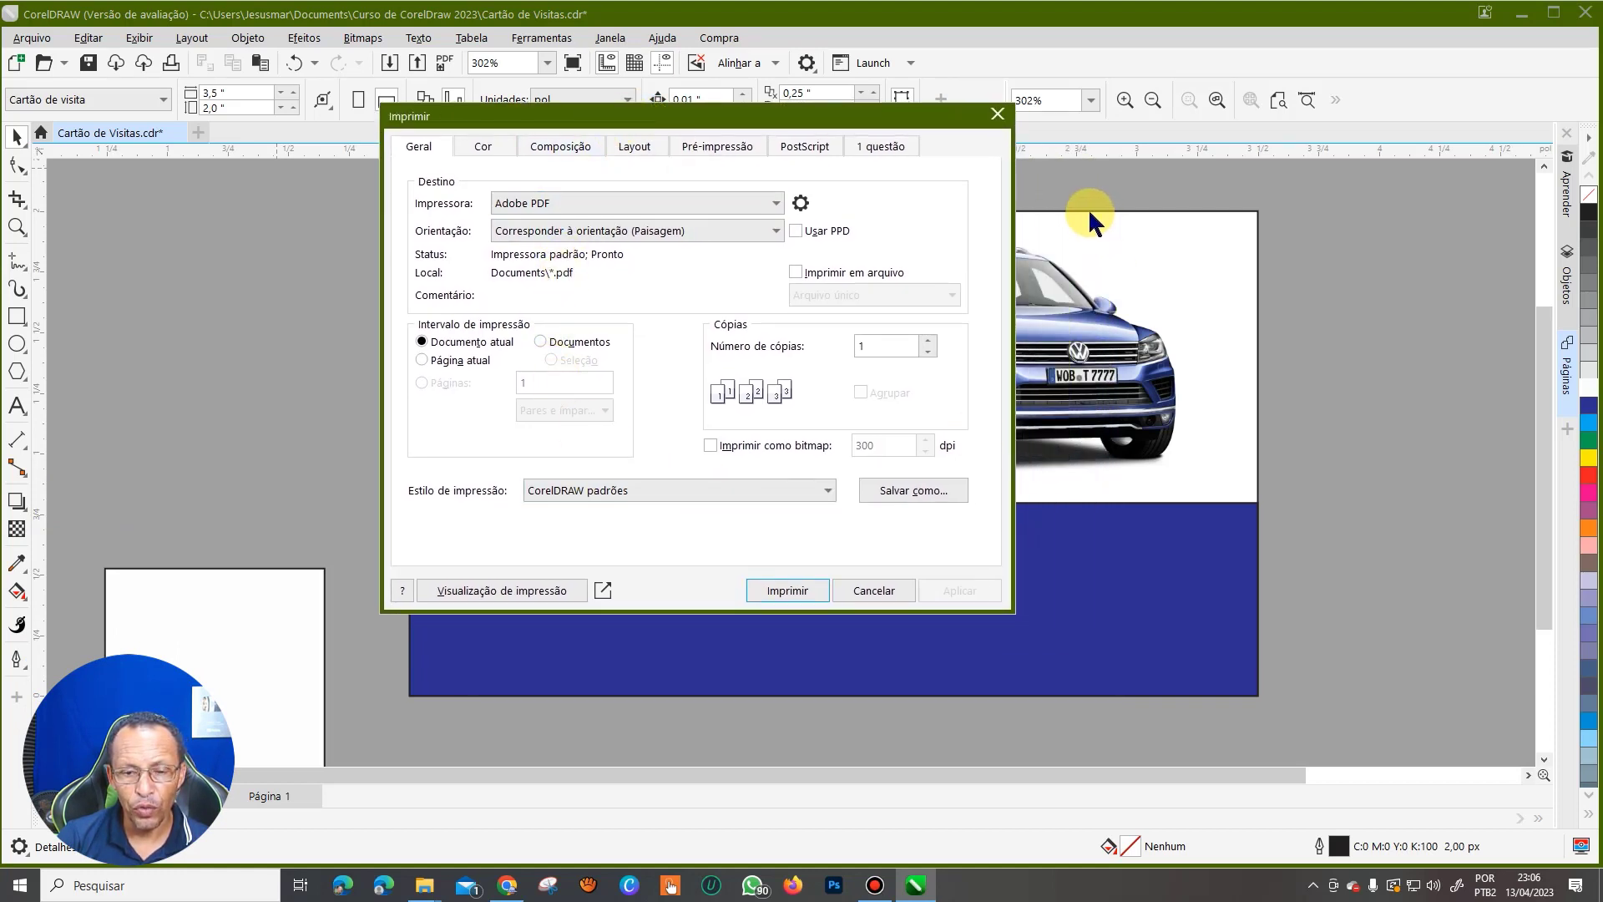
click(784, 587)
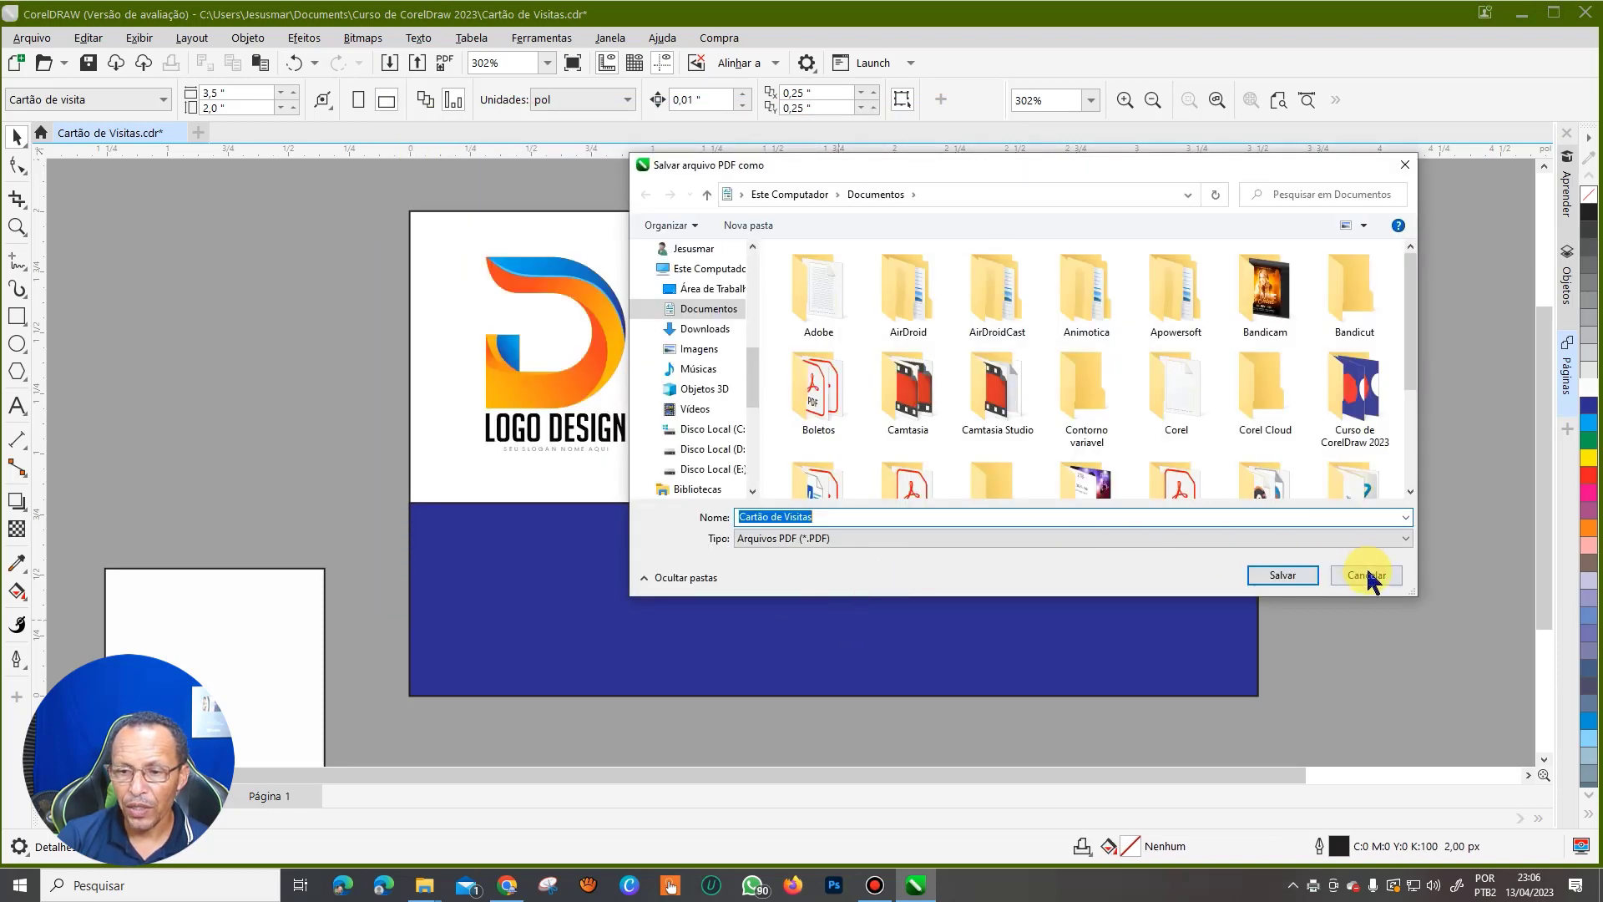
click(1367, 575)
click(32, 38)
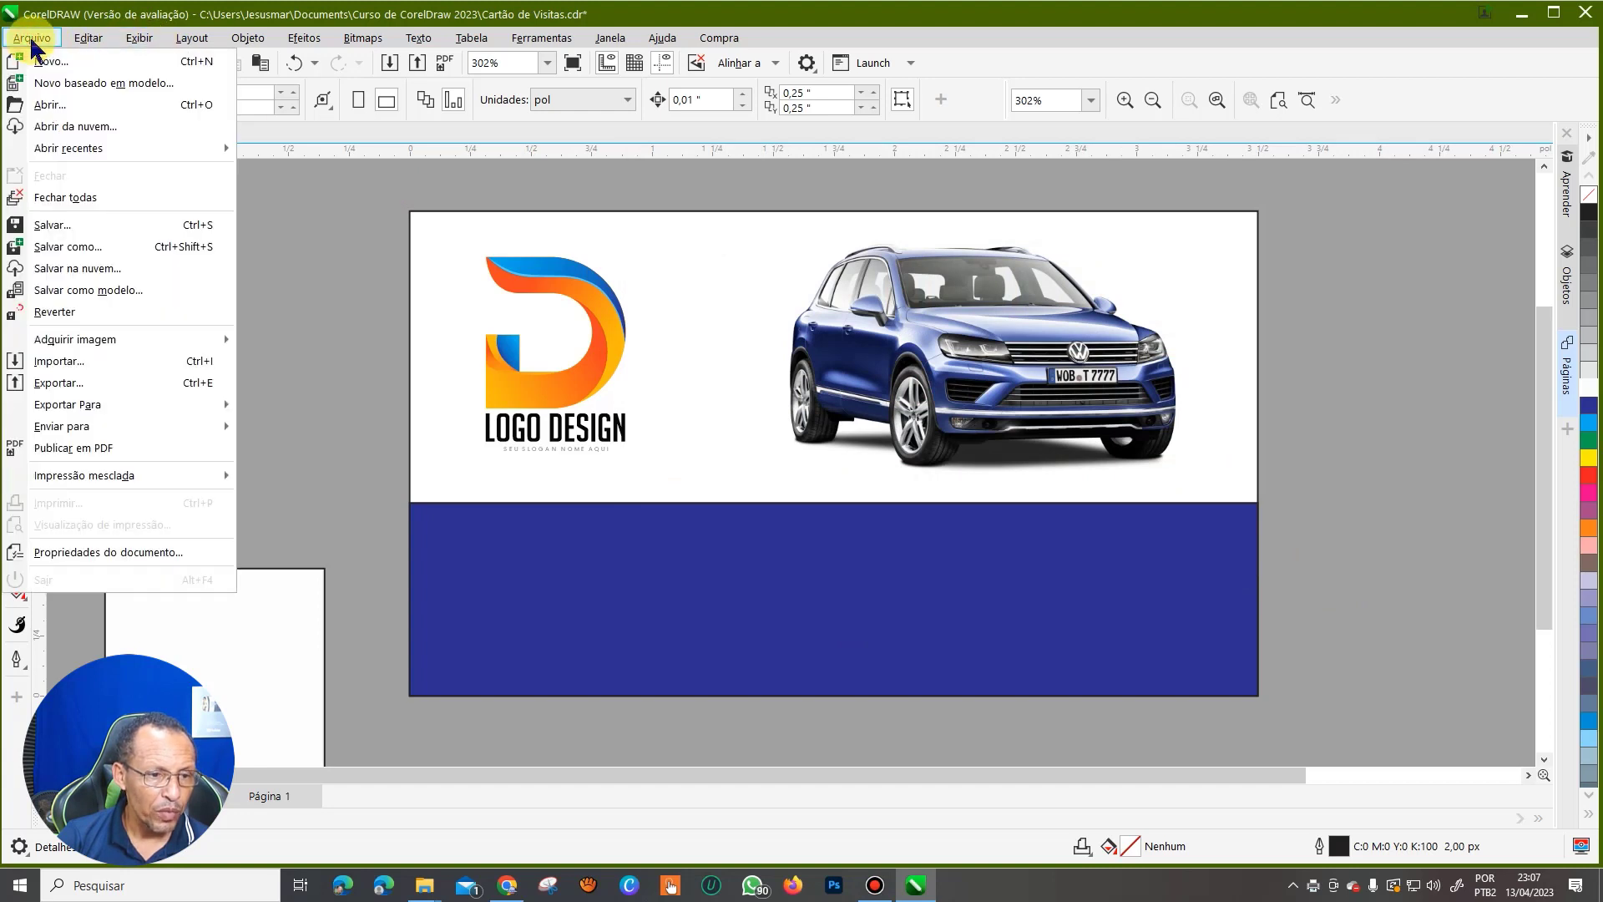
click(55, 558)
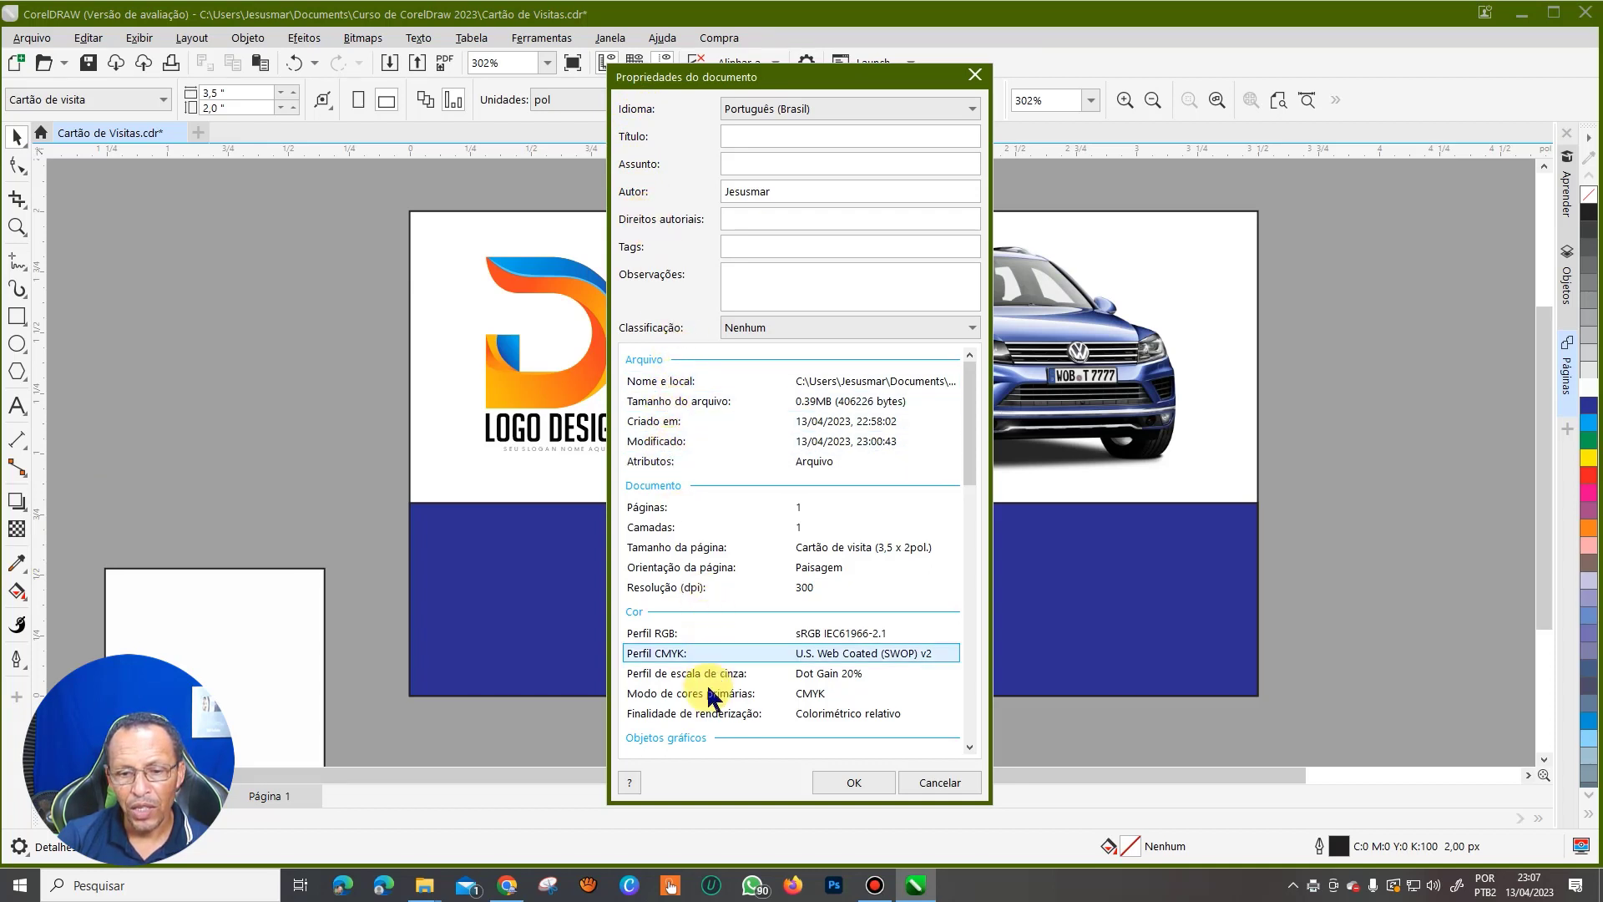
click(708, 714)
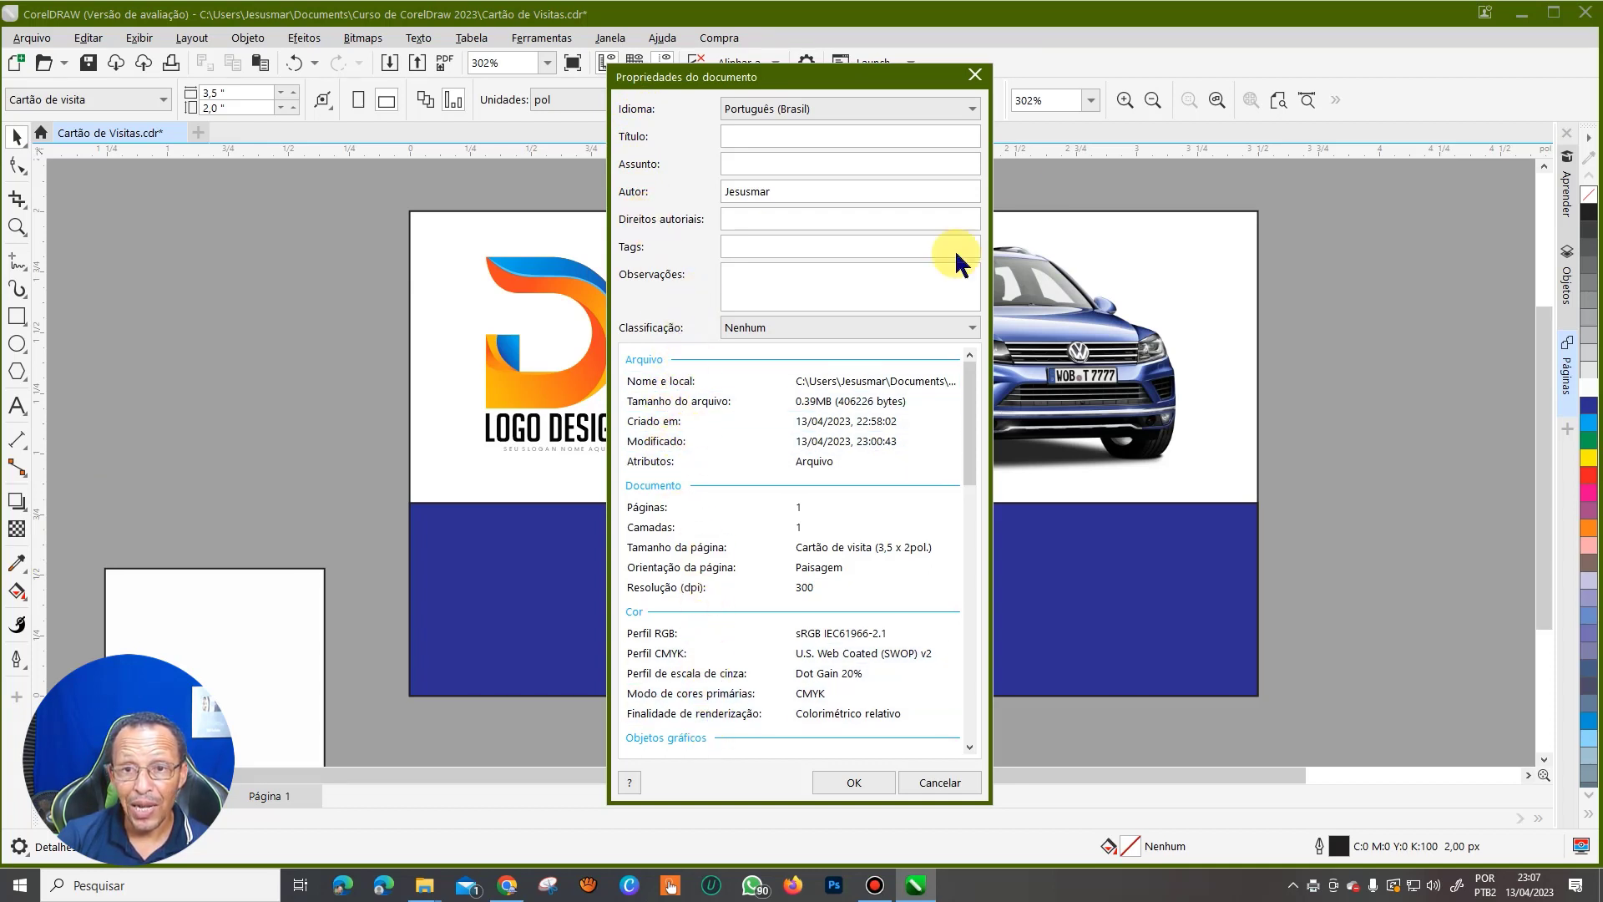
click(976, 73)
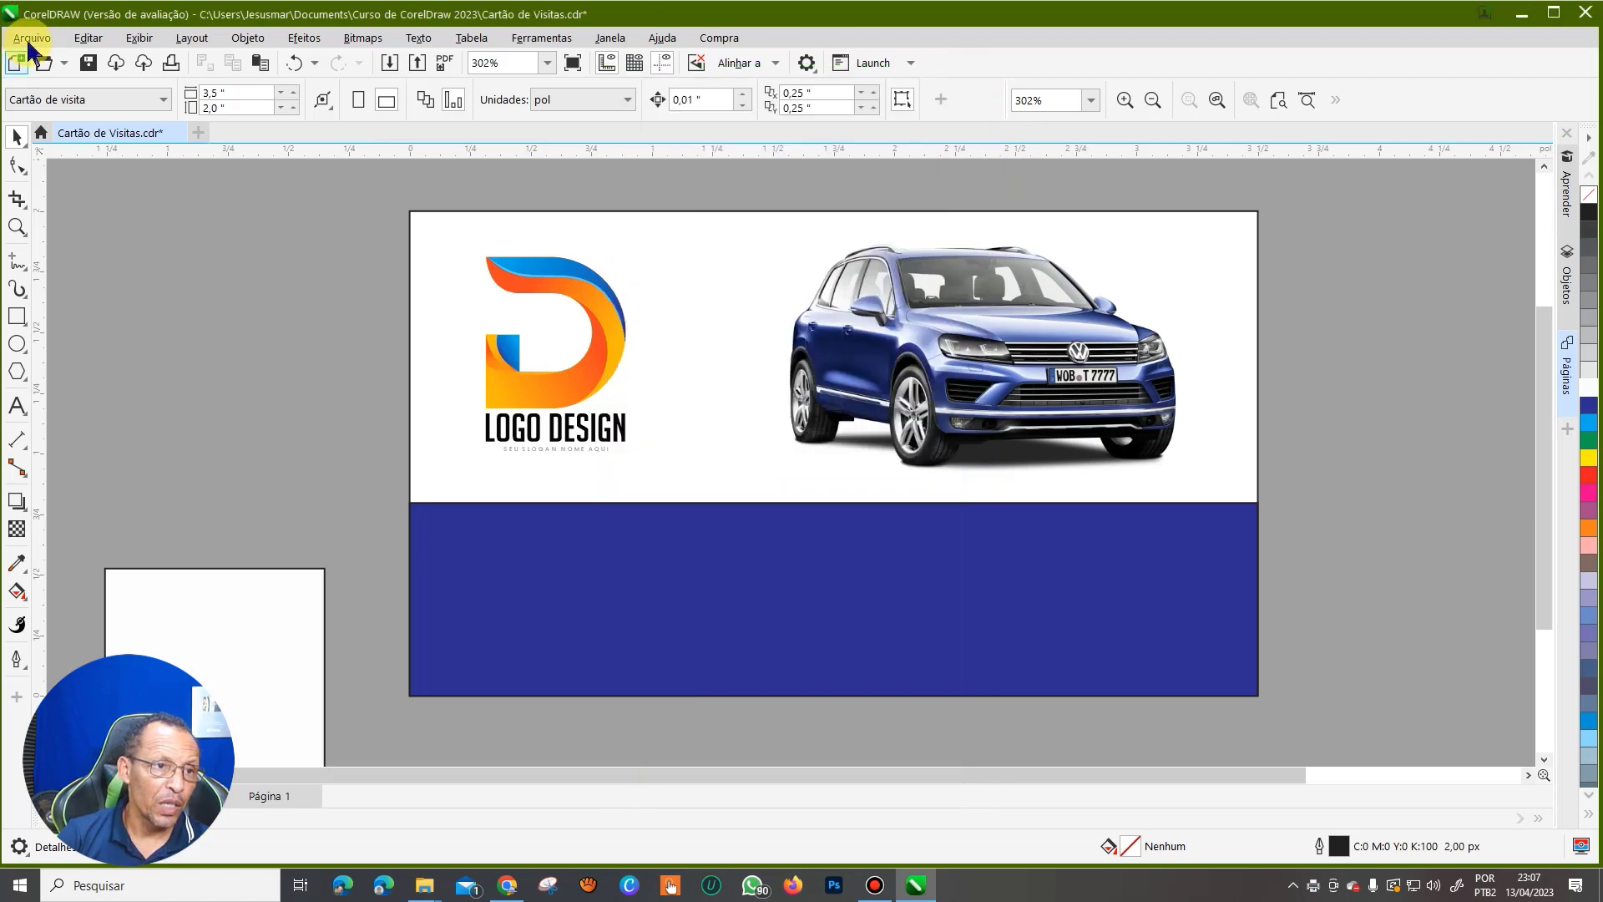
- Quit CorelDRAW, answering the save prompt and trial panel, then close Chrome
click(30, 41)
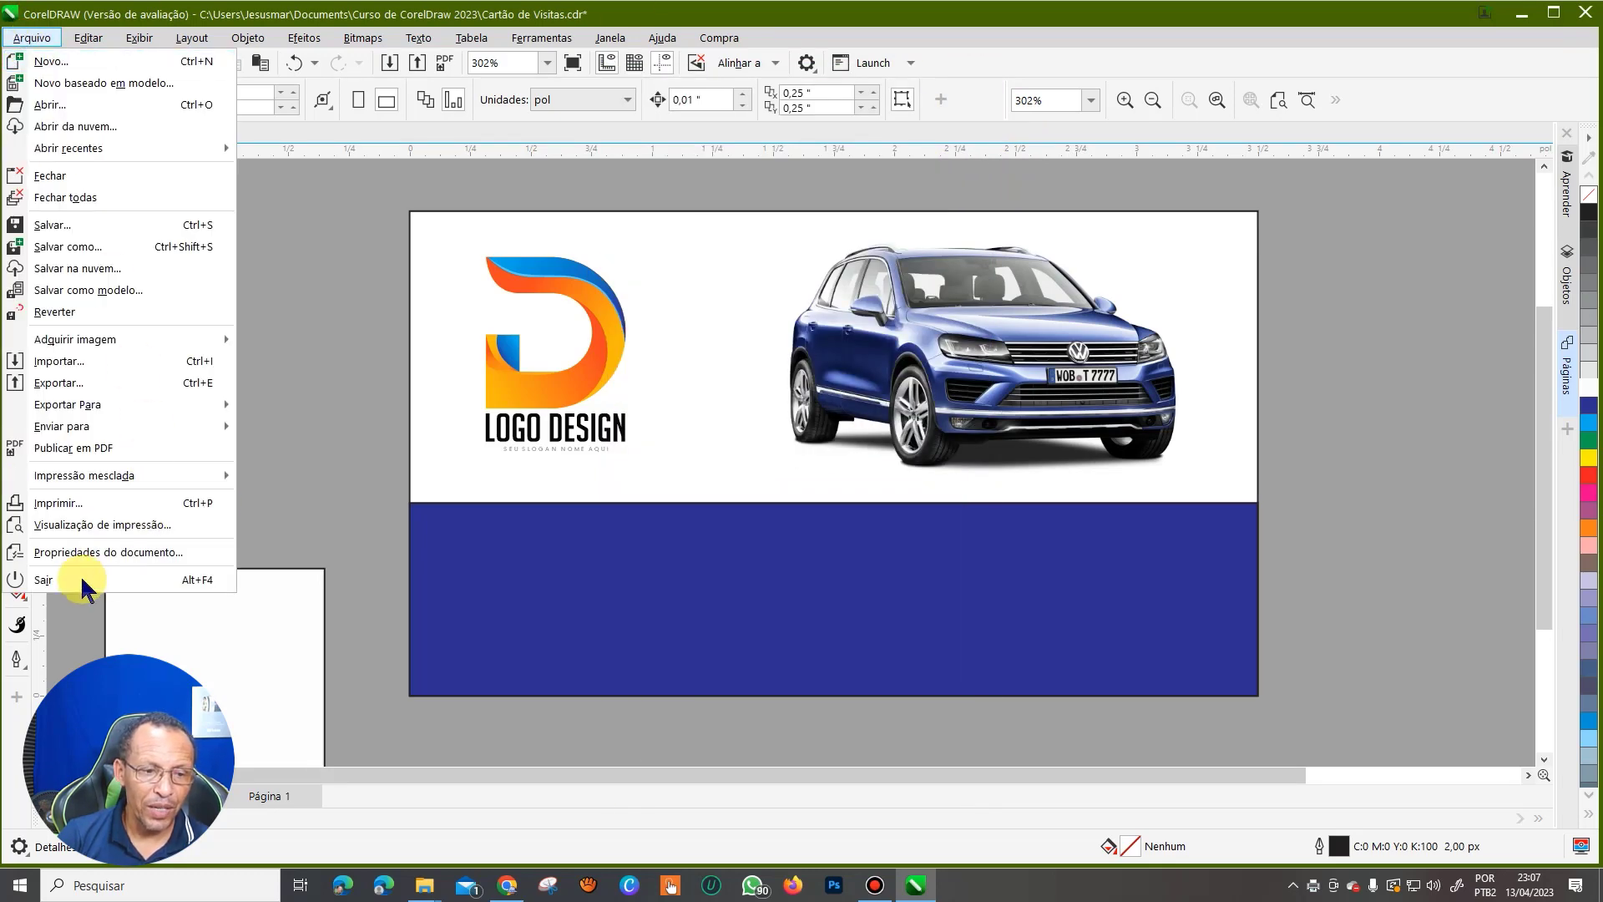
click(167, 578)
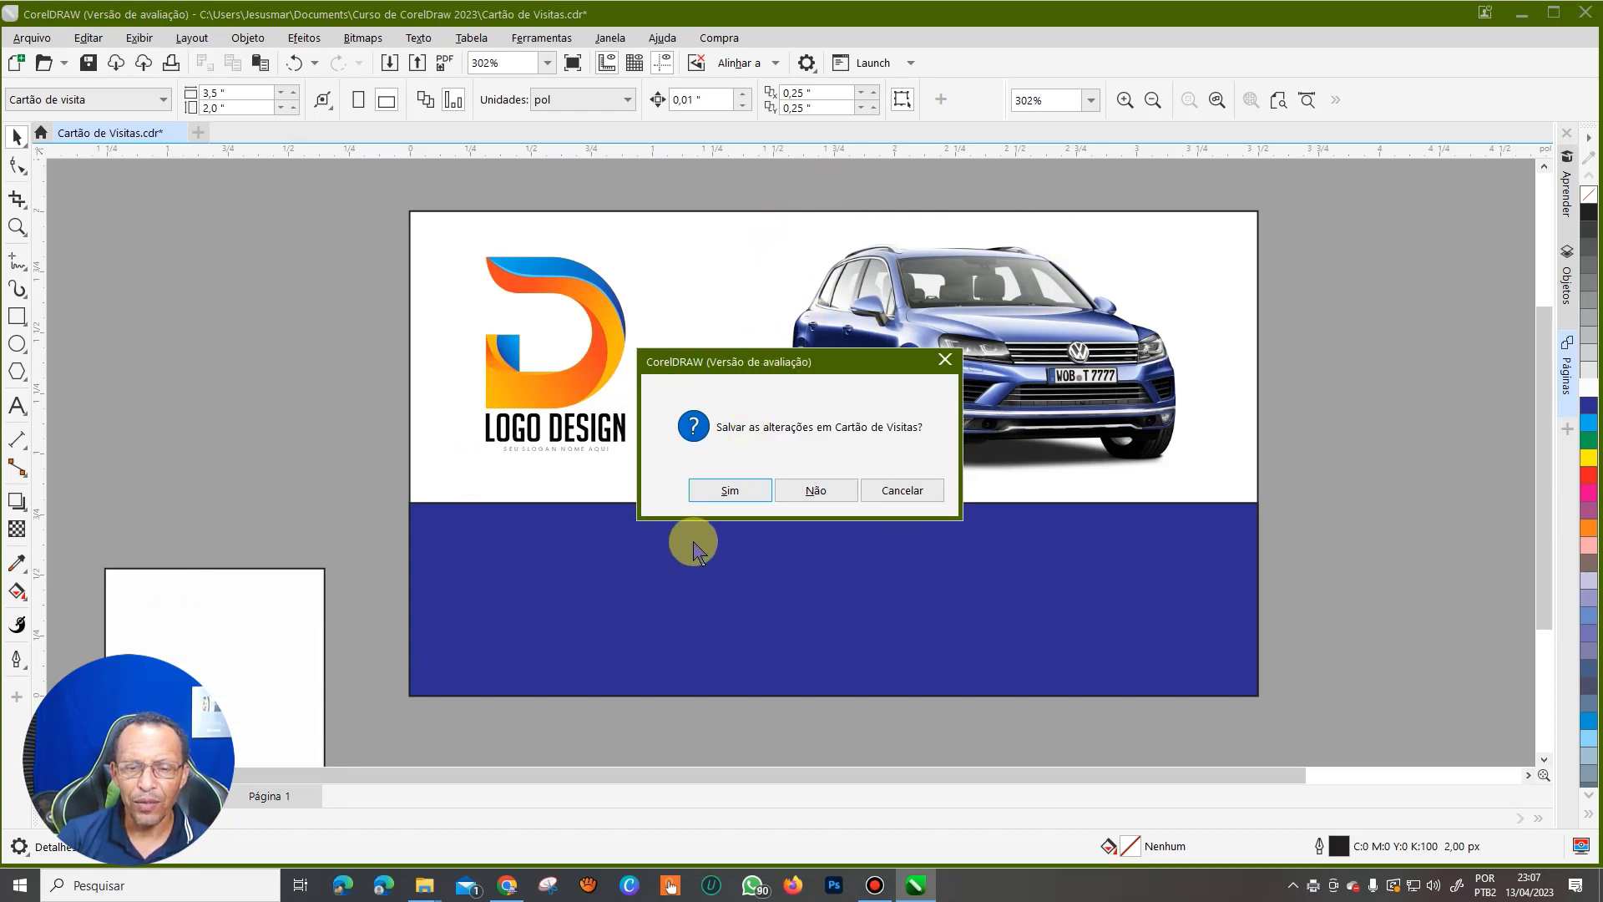
click(803, 499)
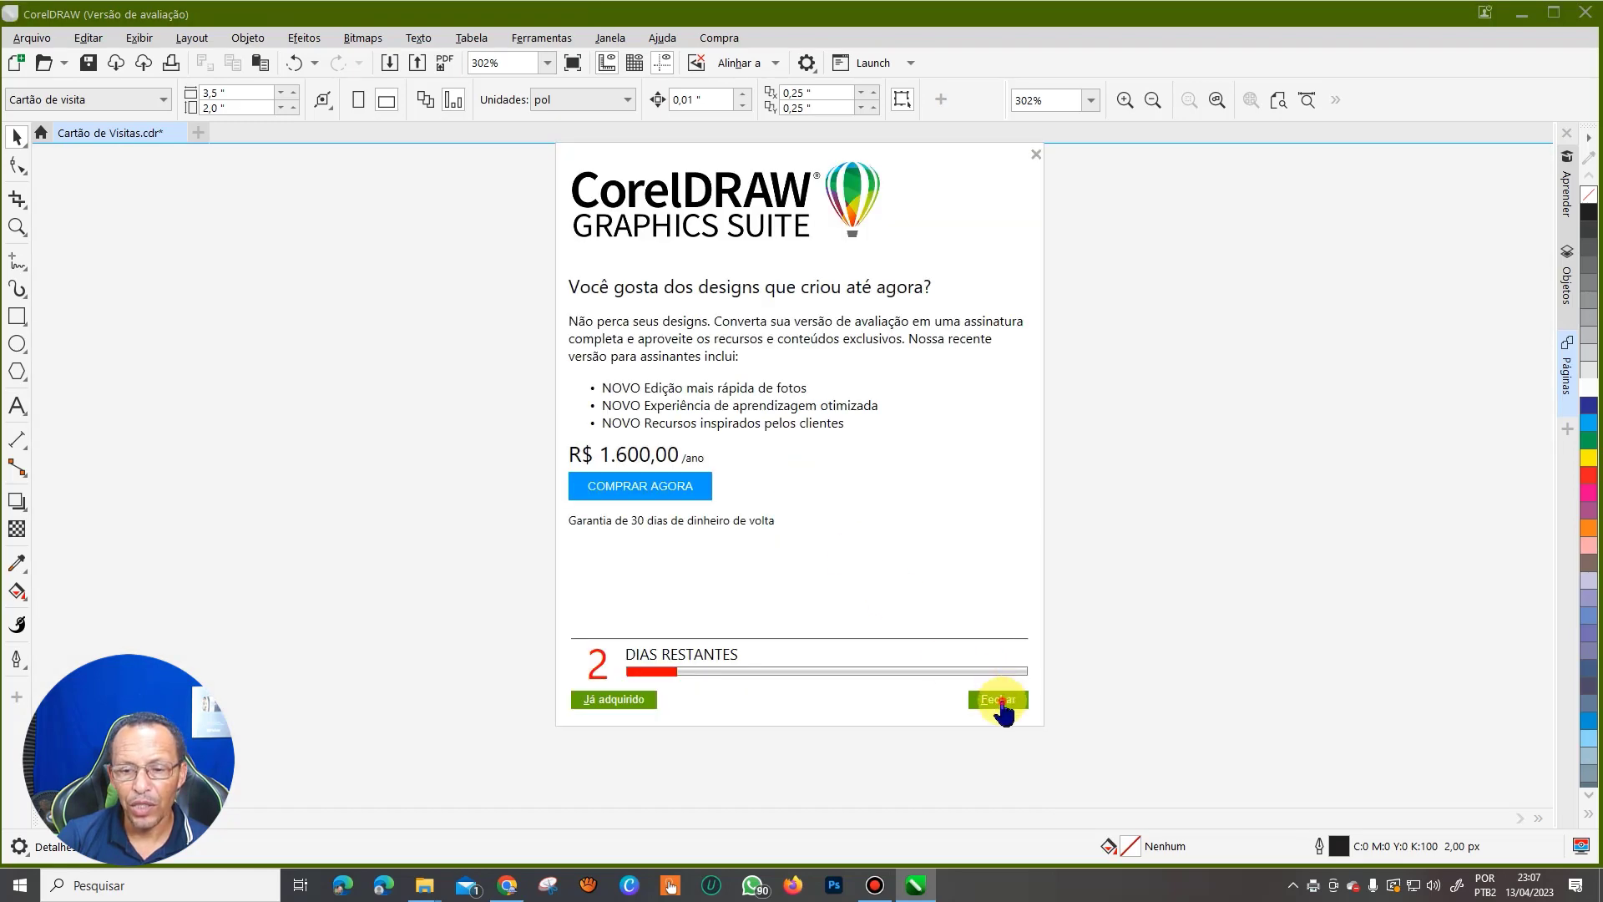
click(999, 701)
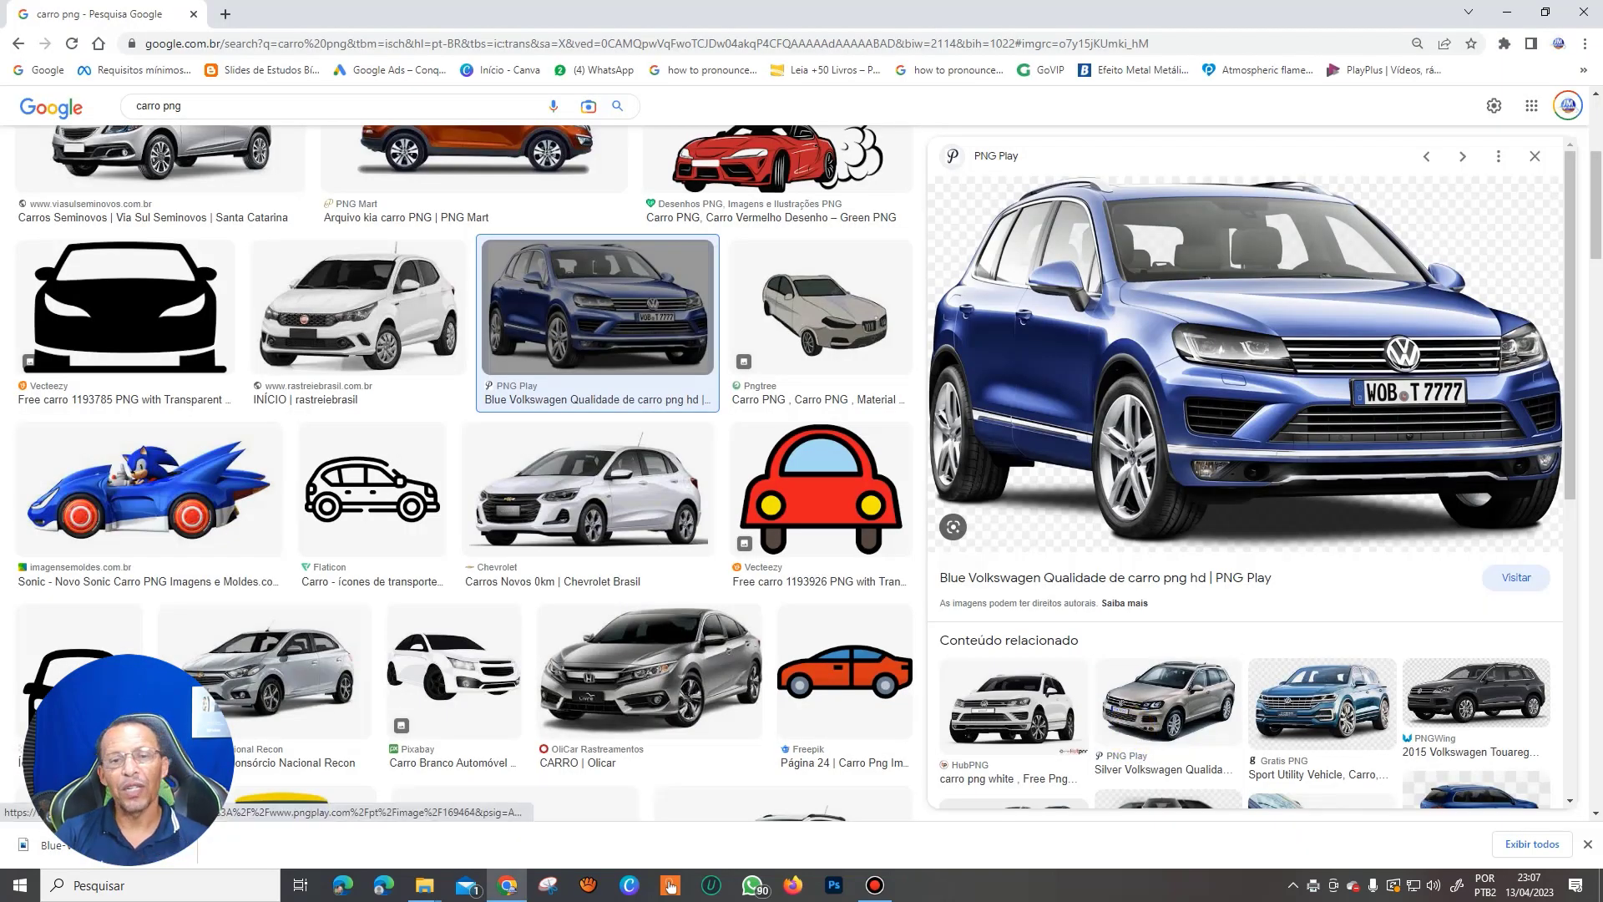
click(1578, 15)
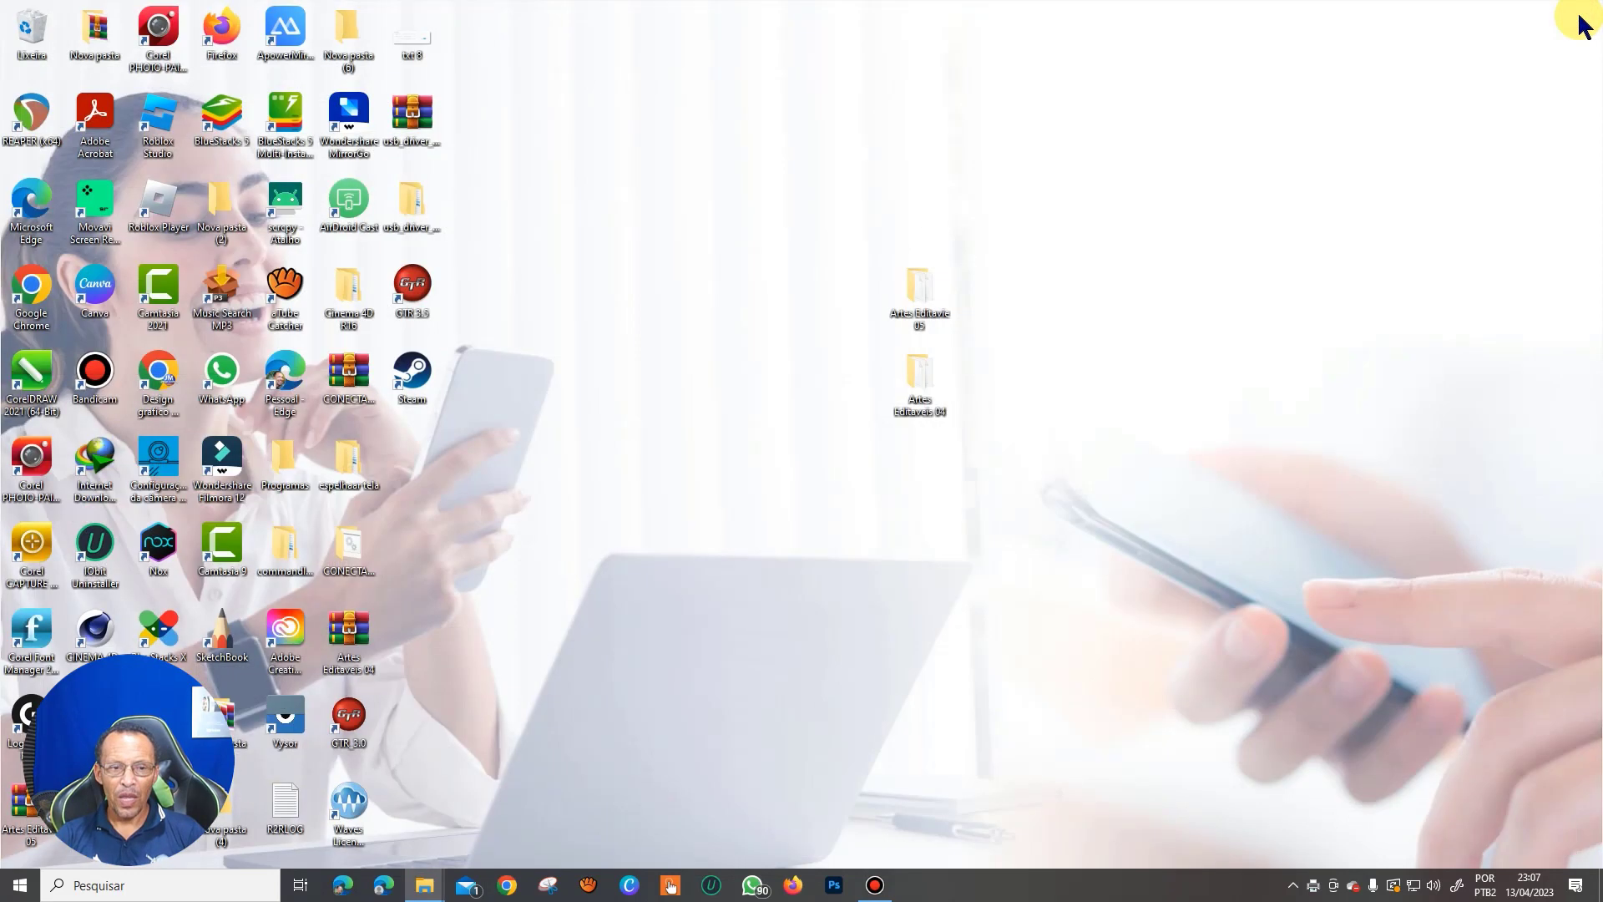